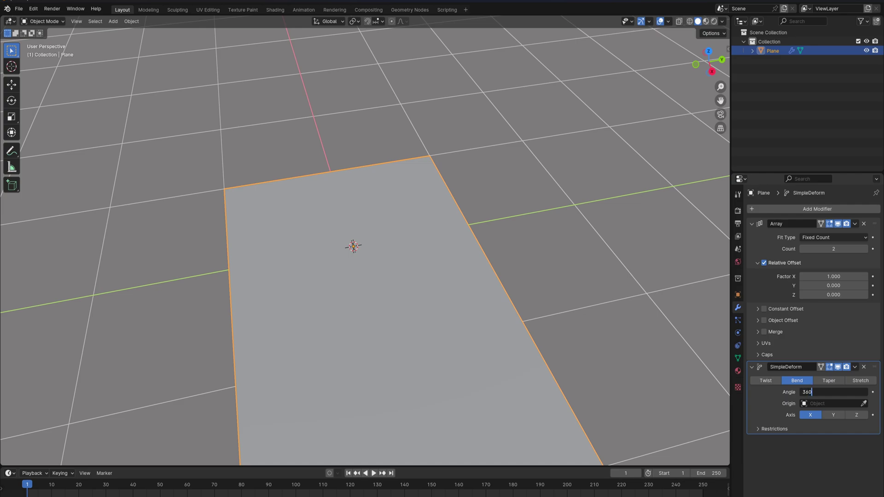
- Set the Simple Deform bend angle to 360° and raise the Array count to 19
key("Return")
scroll(281, 239, "down", 4)
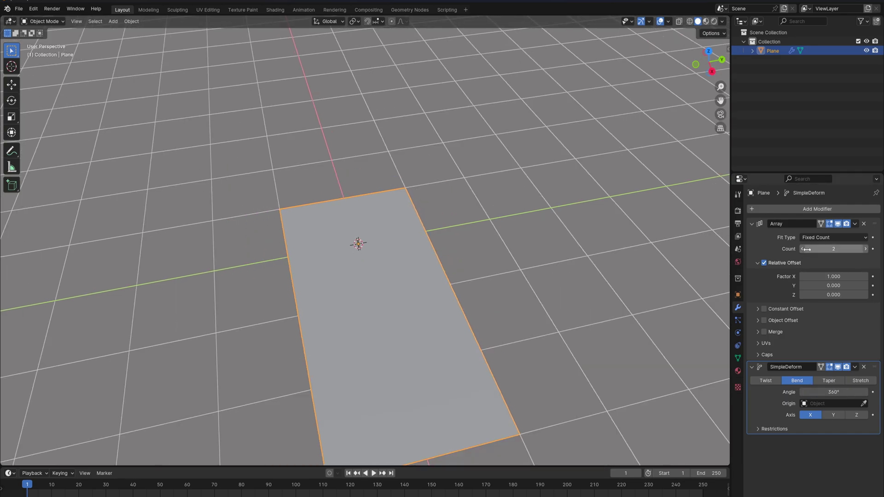
left_click_drag(807, 249, 816, 249)
scroll(586, 238, "down", 3)
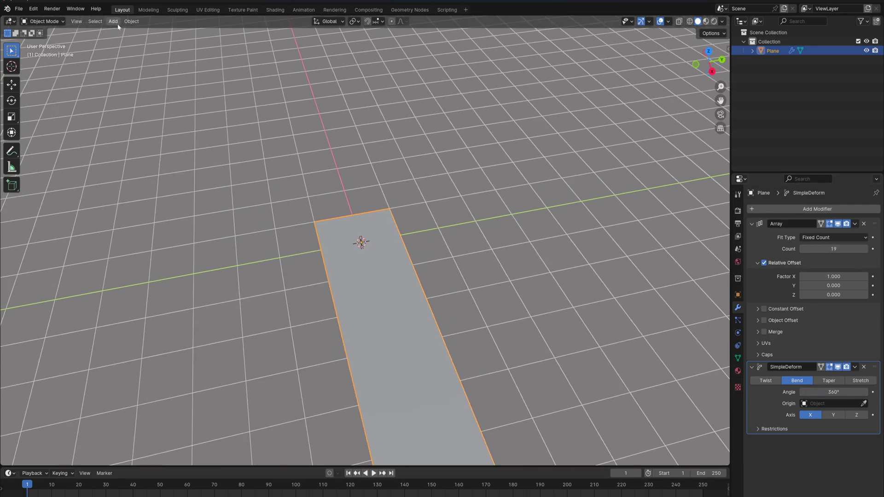
- Apply all transforms to the plane
left_click(131, 22)
mouse_move(183, 69)
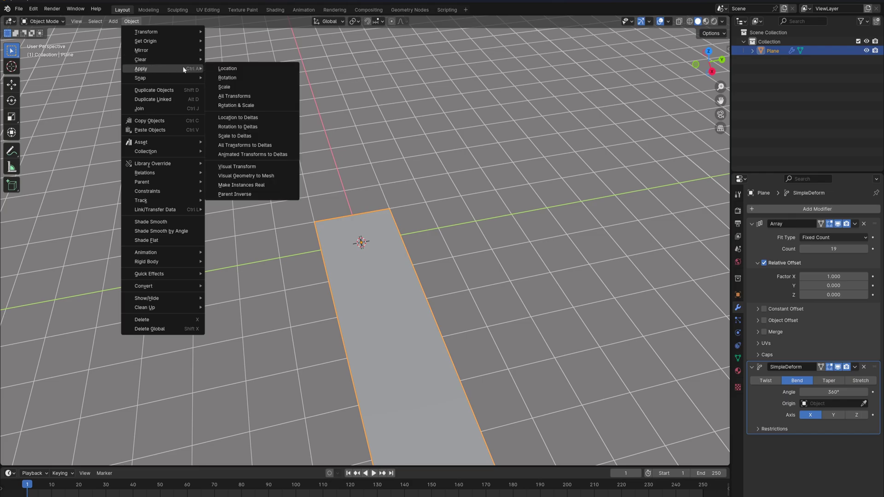
left_click(236, 96)
middle_click_drag(272, 148, 531, 253)
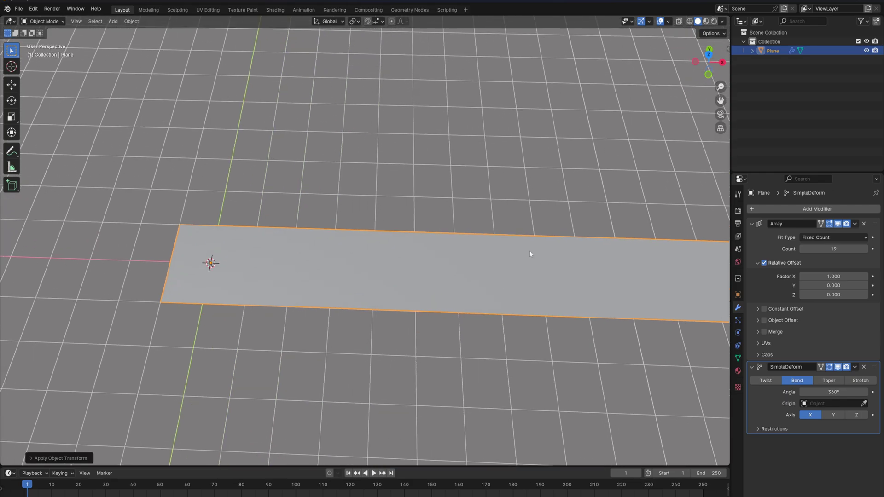
- Reduce the plane's Array count to 2
left_click(833, 249)
type("2")
key("Return")
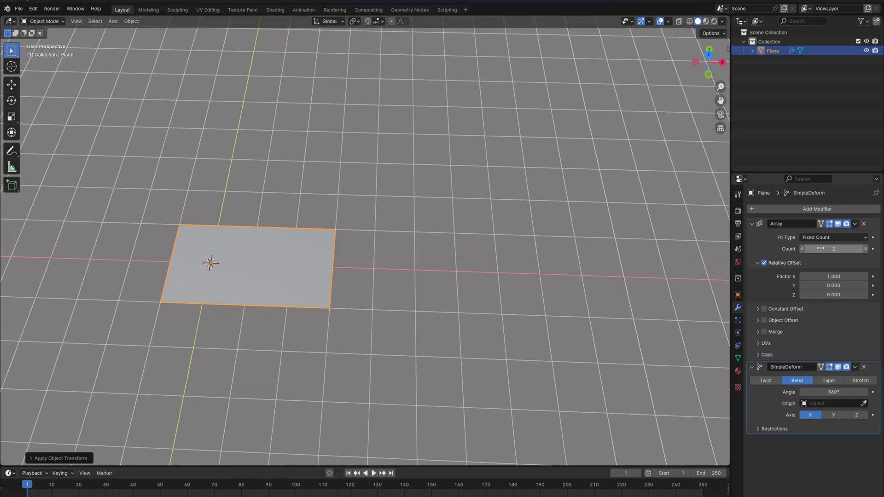
scroll(496, 305, "up", 2)
middle_click_drag(438, 303, 611, 310, "shift")
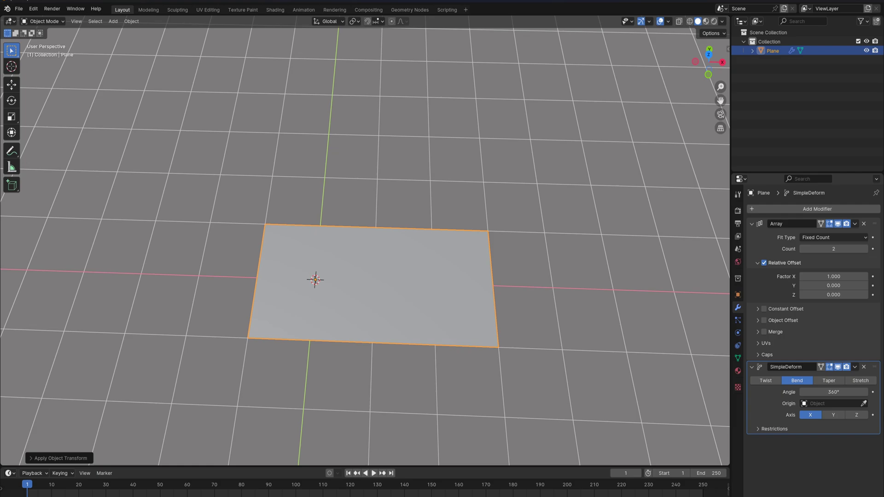
- Set the Simple Deform bend axis to Z and the Array count to 12
left_click(857, 415)
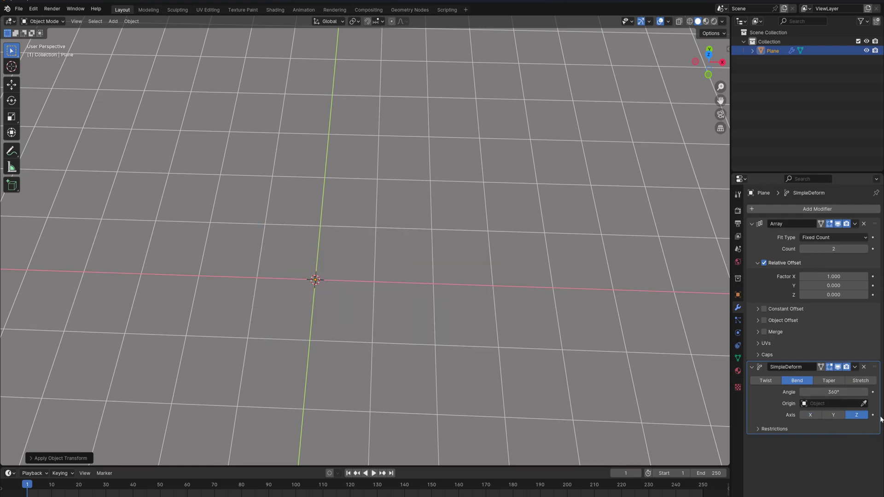
left_click(823, 249)
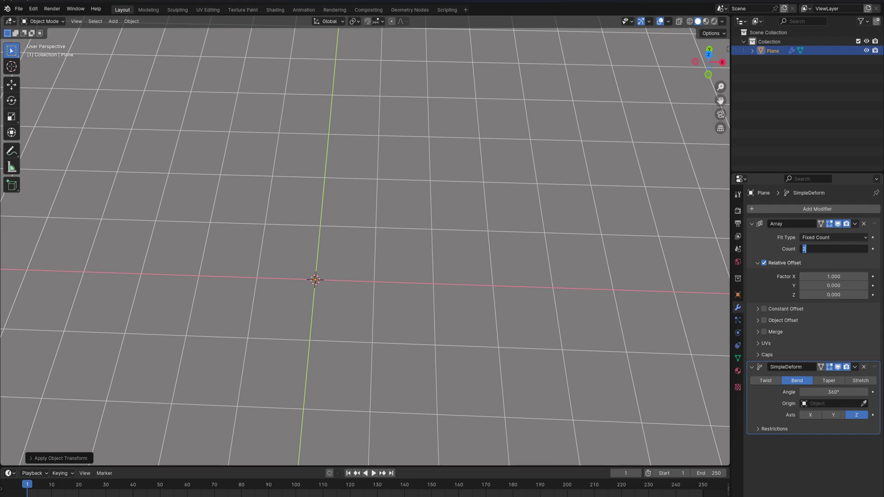
type("12")
key("Return")
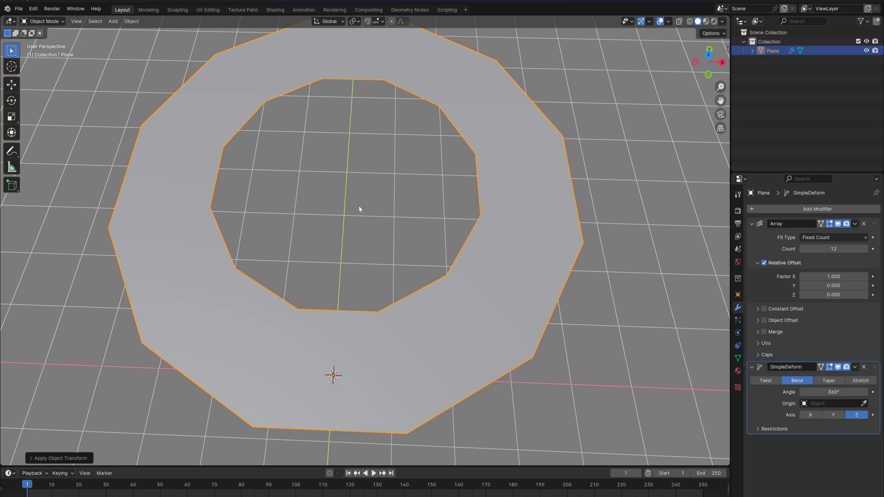
- Enter Edit Mode on the plane and select only its edge on the ring's outer side using edge selection
key("KP_7")
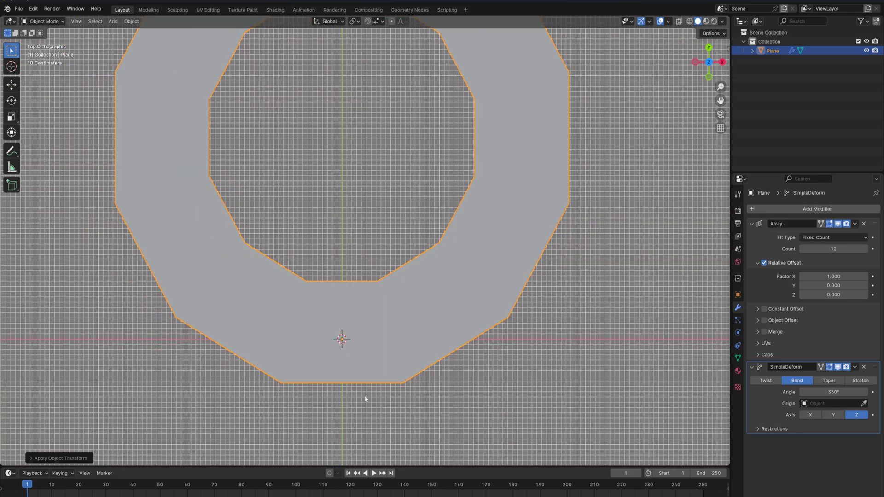
key("Tab")
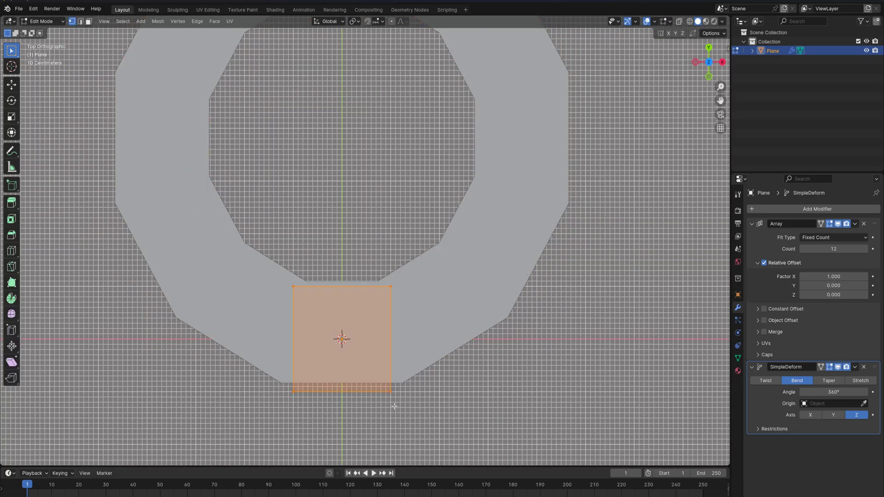
middle_click_drag(392, 403, 425, 389)
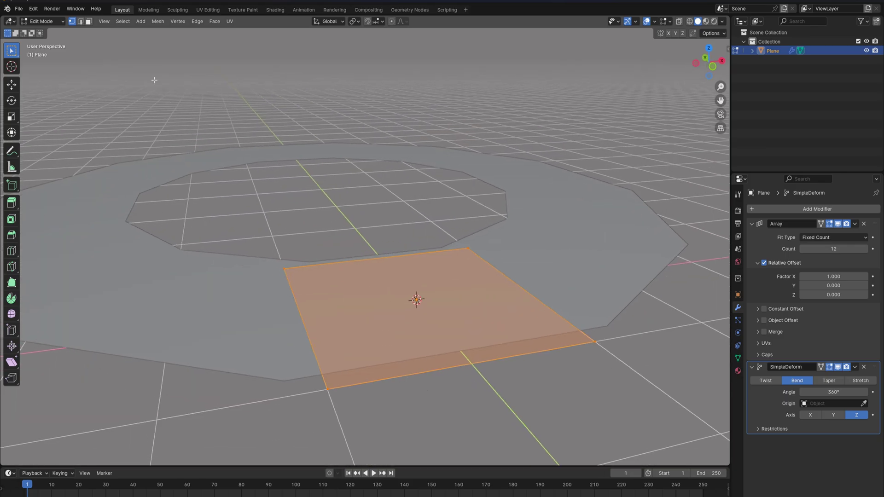
left_click(81, 22)
left_click(429, 381)
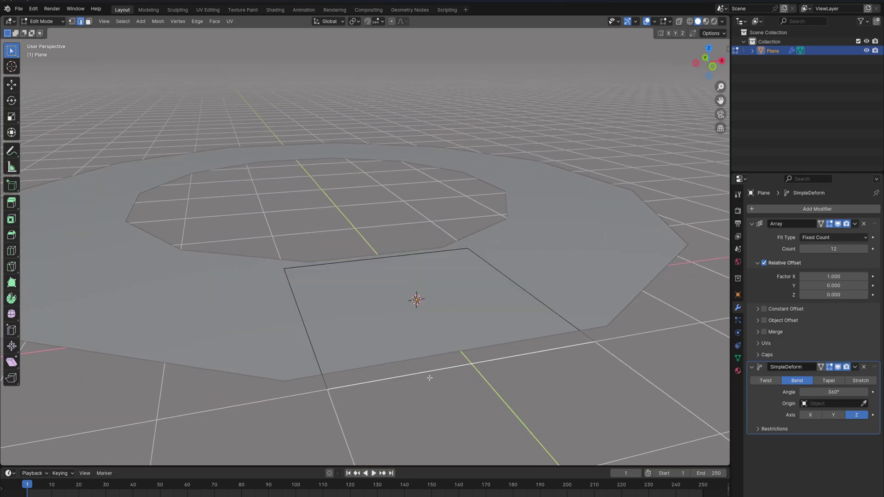
middle_click_drag(436, 367, 462, 368)
- Extrude the outer edge straight up along Z by about 1.67 m in front view to form a wall
key("e")
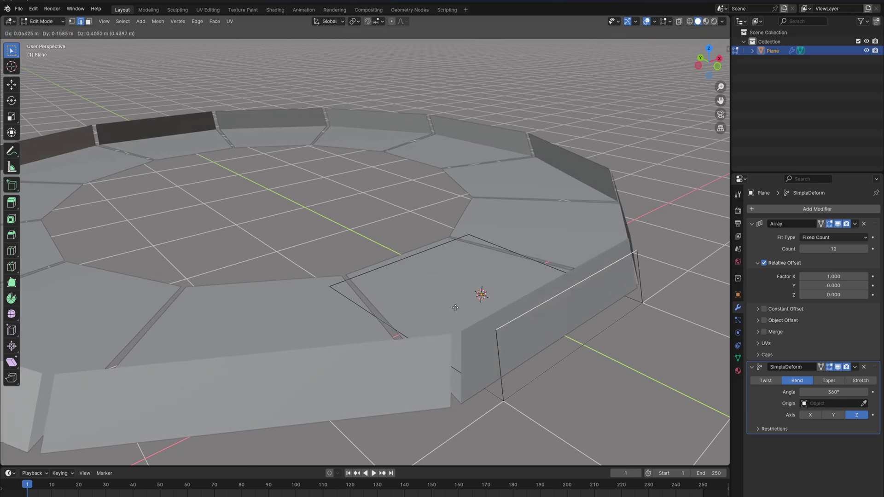
right_click(455, 305)
key("KP_3")
key("KP_1")
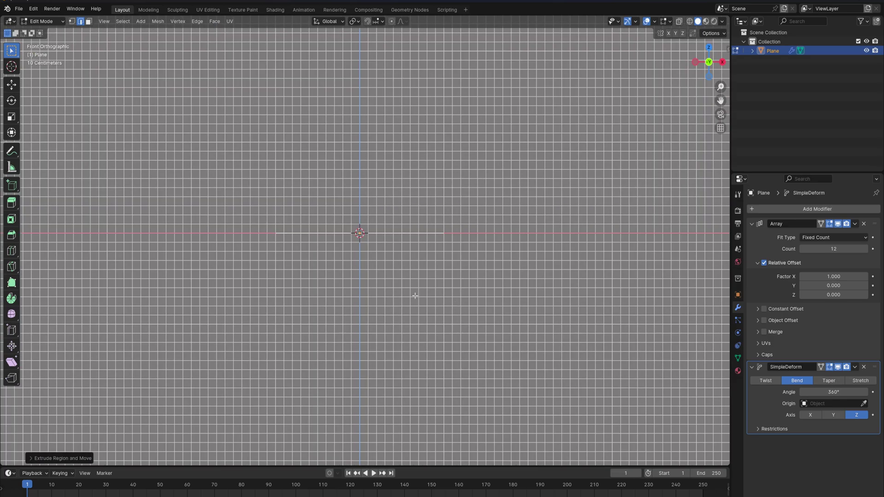
scroll(317, 258, "up", 2)
middle_click_drag(317, 258, 346, 320, "shift")
key("e")
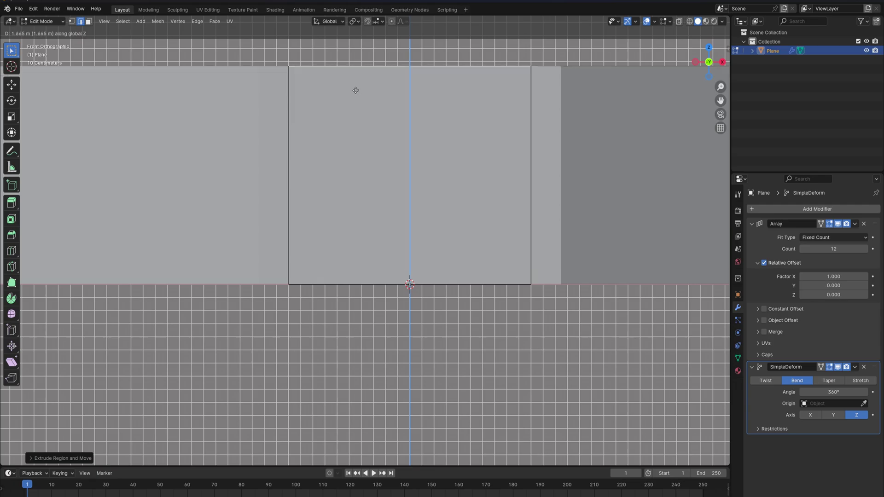
left_click(355, 88)
scroll(357, 109, "down", 4)
scroll(357, 110, "down", 2)
- Move the wall's top edge further up along Z to make the ring wall much taller
key("g")
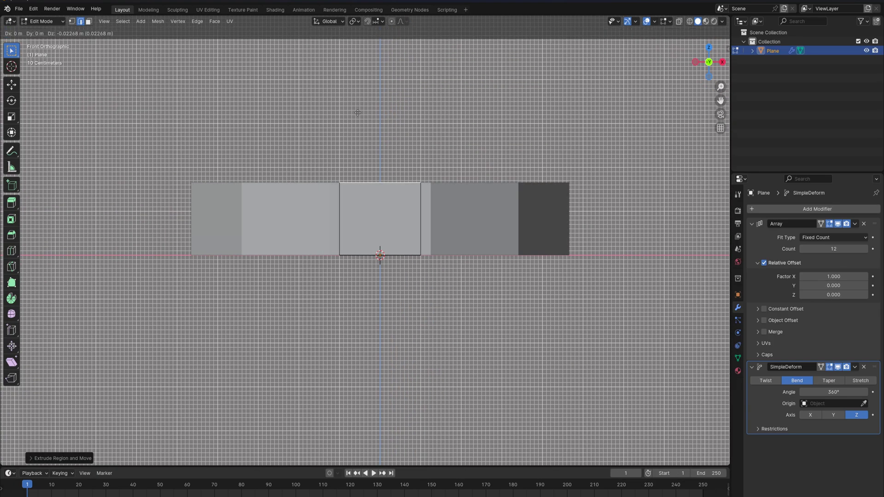
key("z")
left_click(370, 452)
scroll(375, 483, "down", 1)
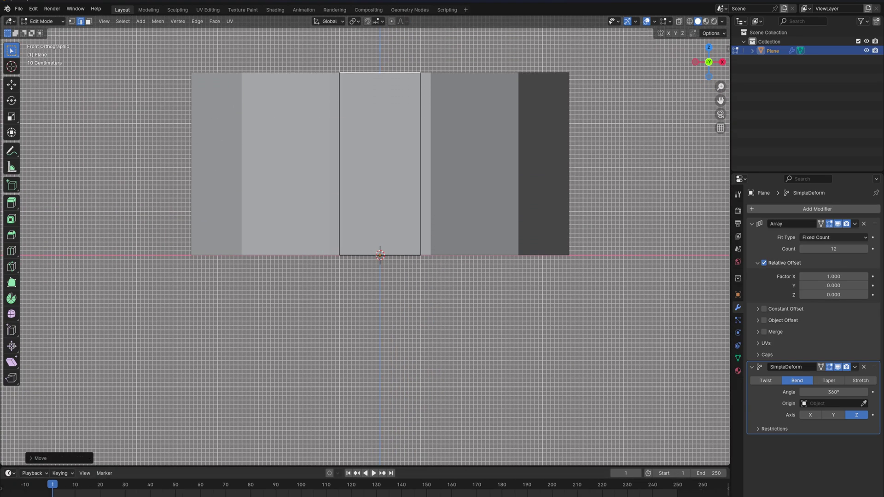
scroll(371, 252, "up", 3)
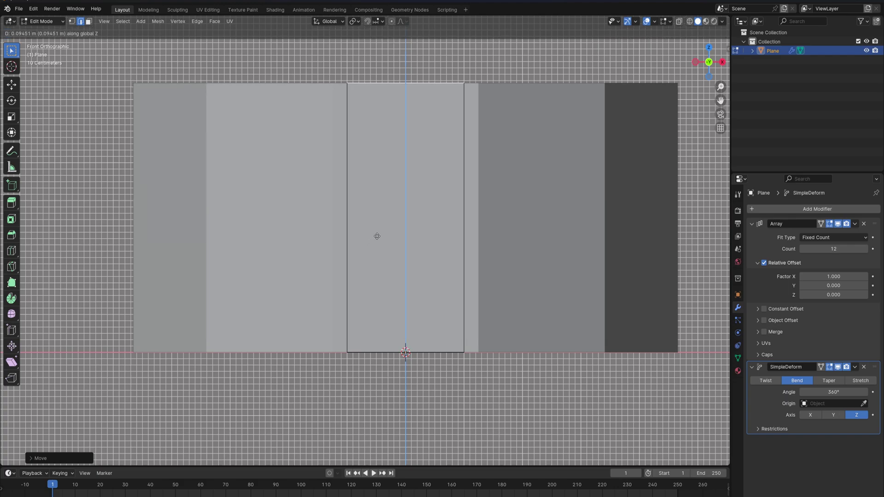
- Add 12 evenly spaced vertical loop cuts across the base wall segment
middle_click_drag(375, 236, 382, 198)
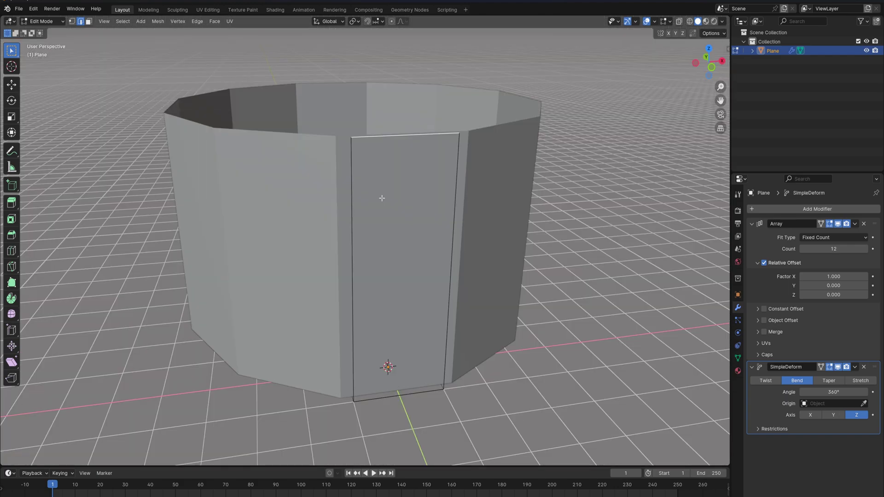
key("ctrl+r")
left_click(406, 162)
right_click(408, 146)
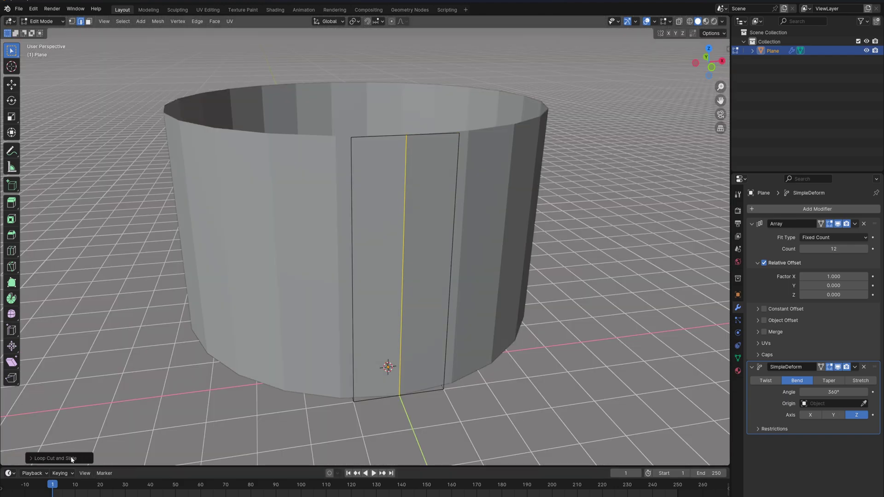
left_click(71, 458)
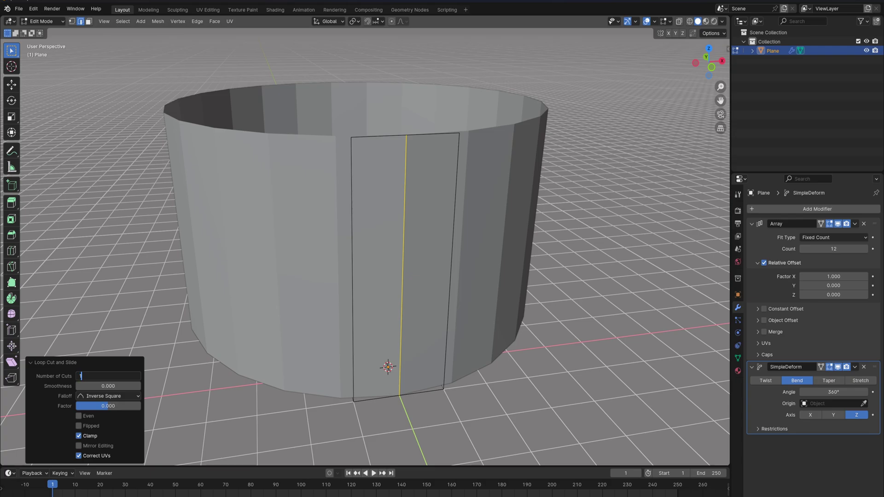
type("2")
key("Return")
- Add 8 evenly spaced horizontal loop cuts across the base wall segment
key("ctrl+r")
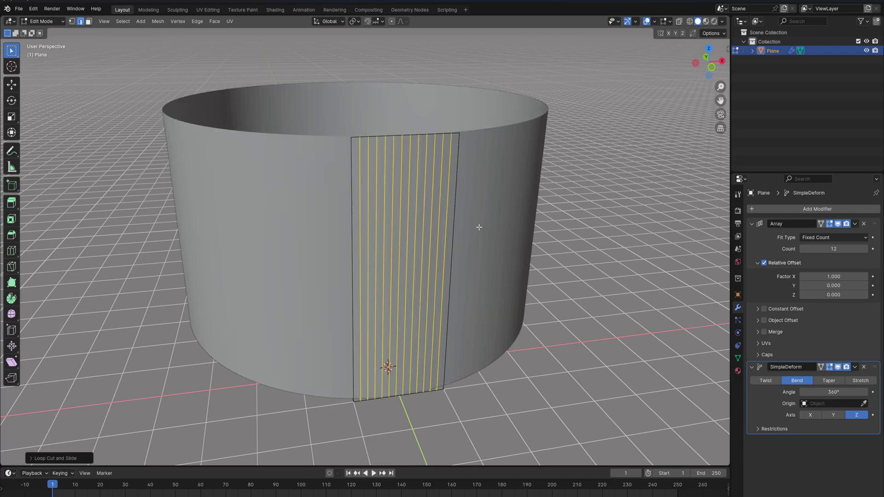
left_click(392, 243)
left_click(44, 458)
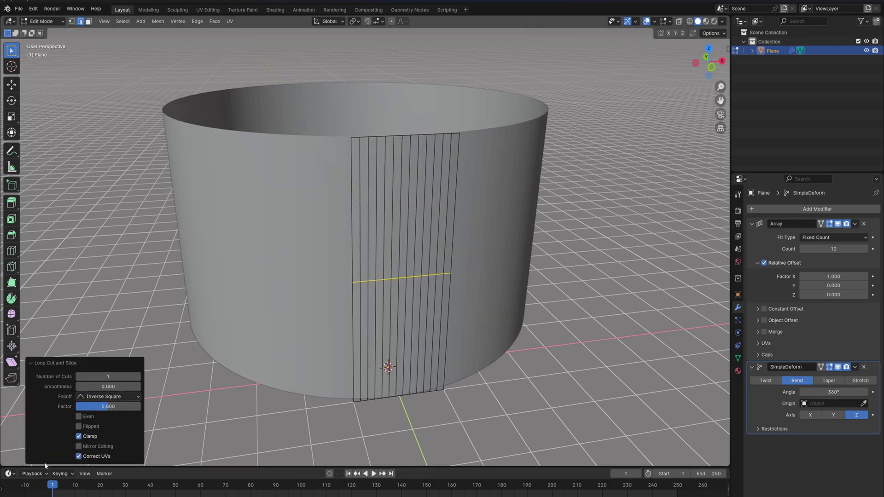
double_click(108, 377)
type("8")
key("Return")
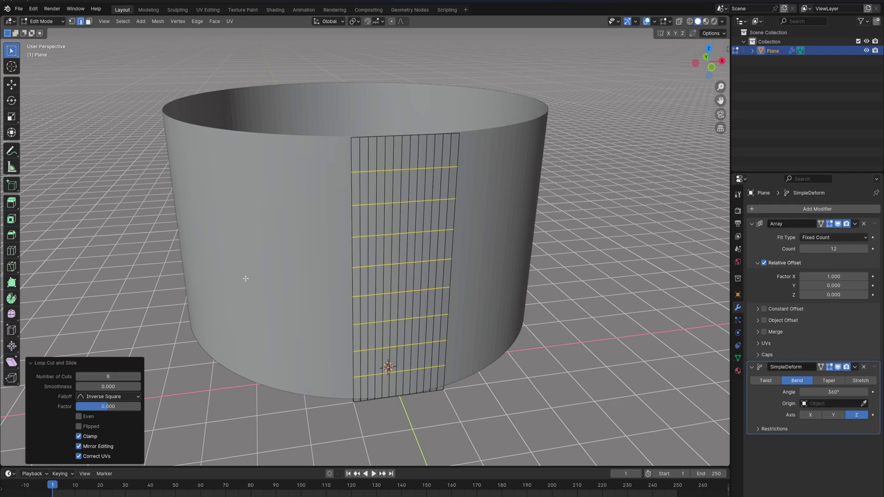
- Select the wall's top row of edges in front view and move it up along Z by about 1.29 m
key("KP_1")
scroll(465, 276, "up", 3)
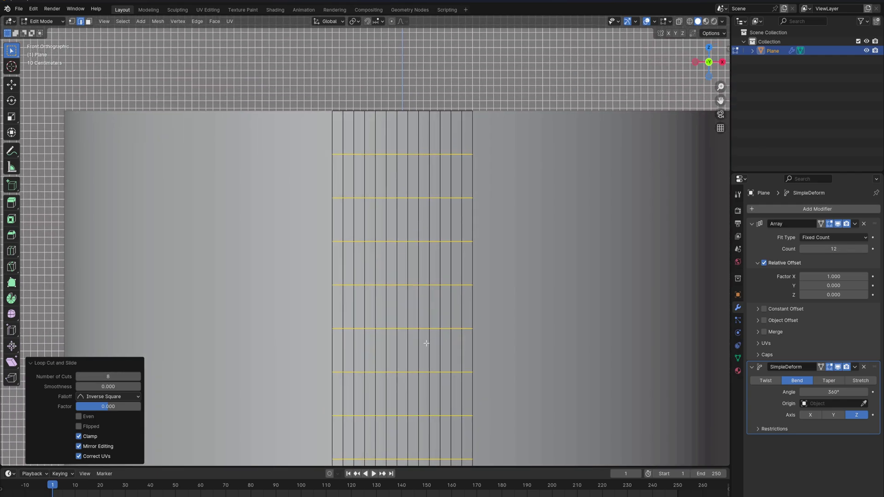
left_click_drag(309, 99, 515, 124)
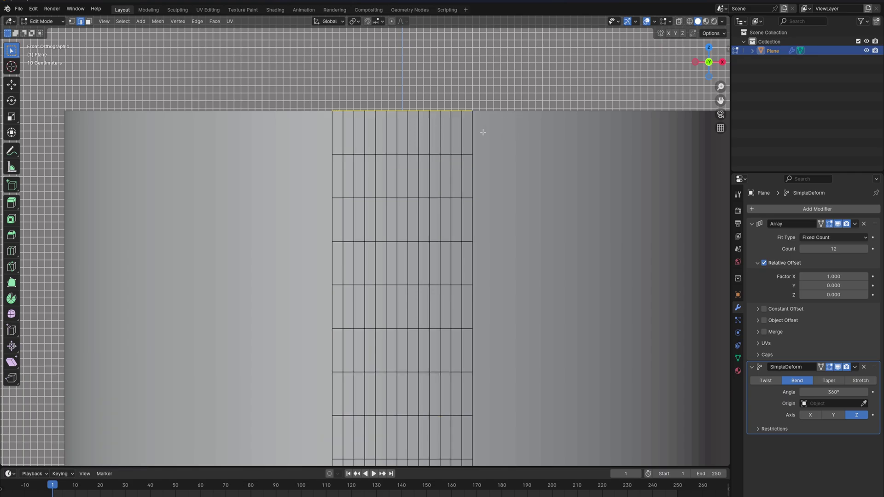
key("g")
key("z")
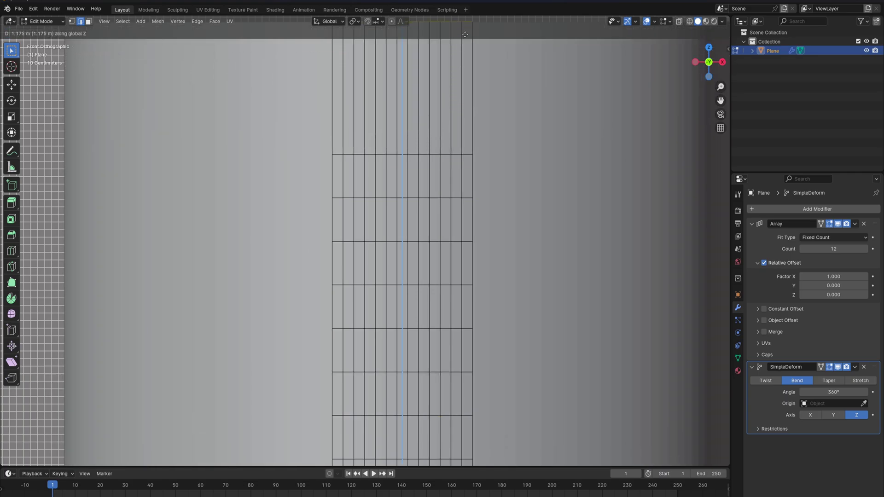
left_click(451, 78)
scroll(430, 122, "down", 4)
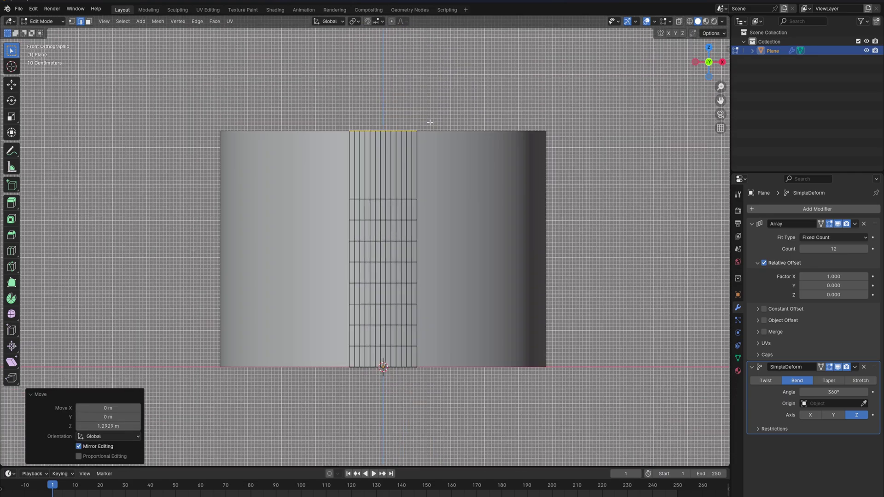
- Add 3 horizontal loop cuts in the tall uppermost row of the wall segment and clear the selection
left_click(358, 162)
right_click(358, 162)
left_click(109, 377)
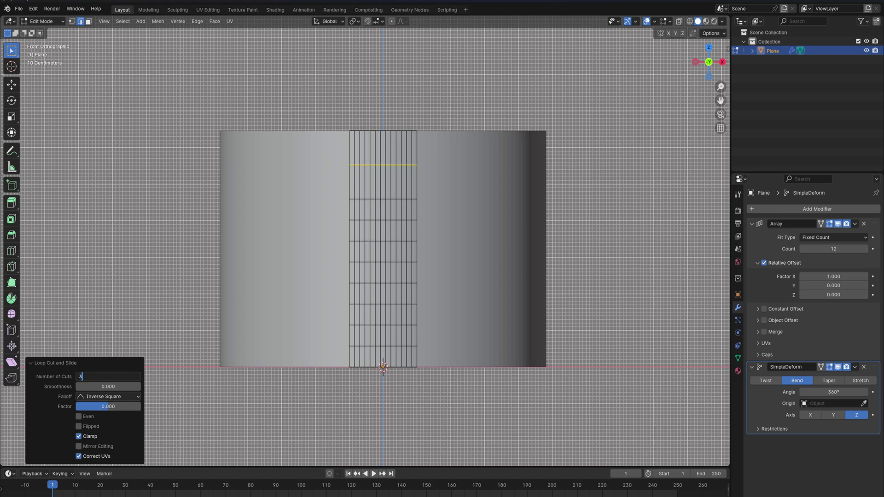
key("Return")
left_click(252, 315)
- Select a block of faces nine columns wide and three rows tall, one row below the wall segment's upper edge
scroll(407, 233, "up", 2)
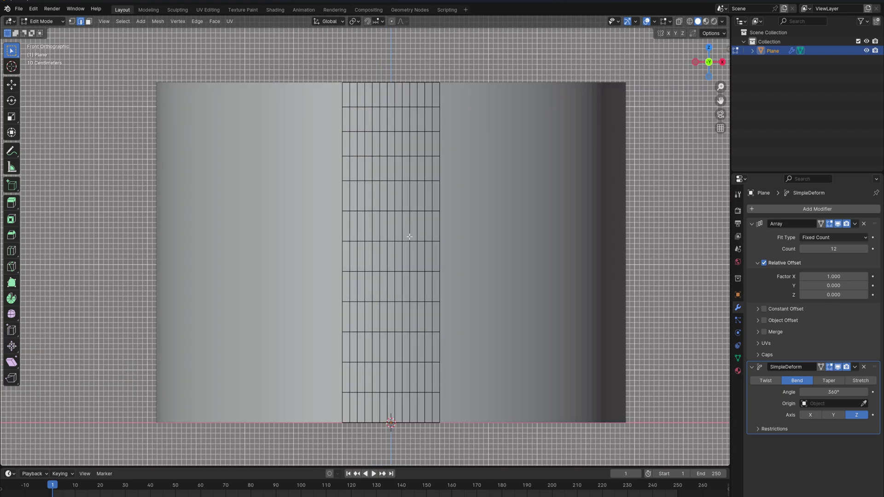
middle_click_drag(375, 276, 352, 229, "shift")
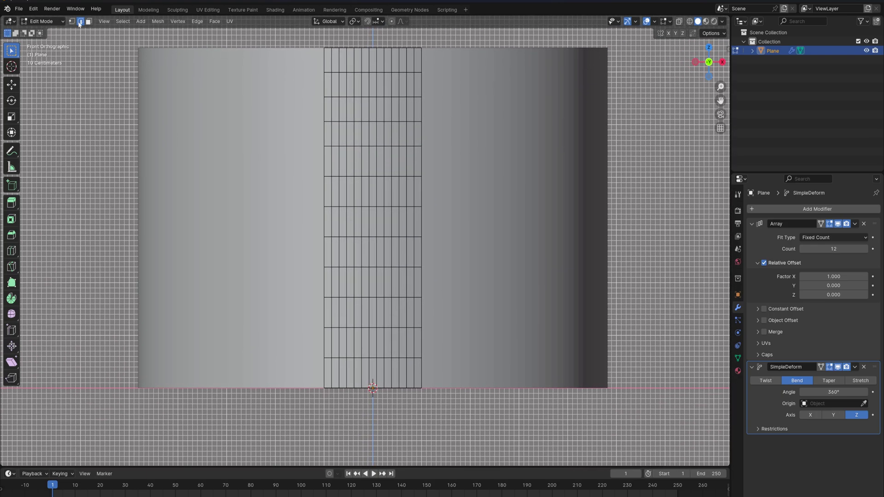
middle_click_drag(343, 136, 339, 213, "shift")
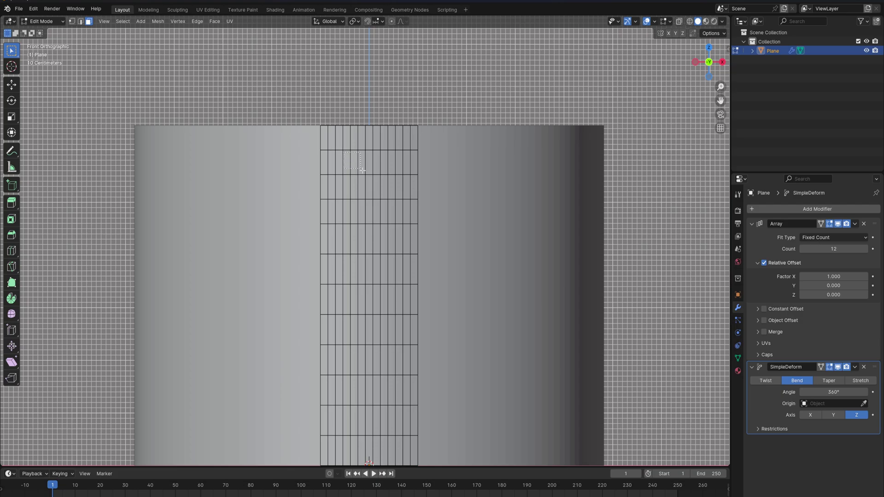
left_click_drag(398, 210, 387, 216)
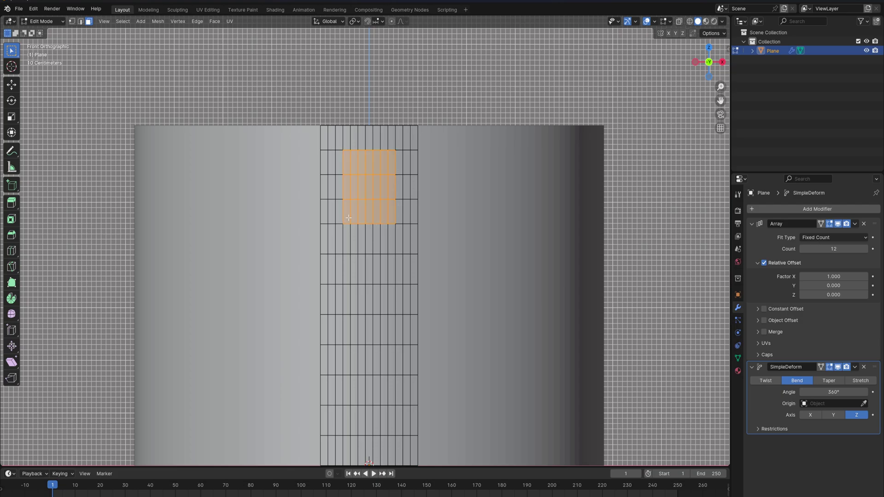
left_click_drag(339, 160, 342, 223, "shift")
left_click_drag(398, 223, 399, 223, "shift")
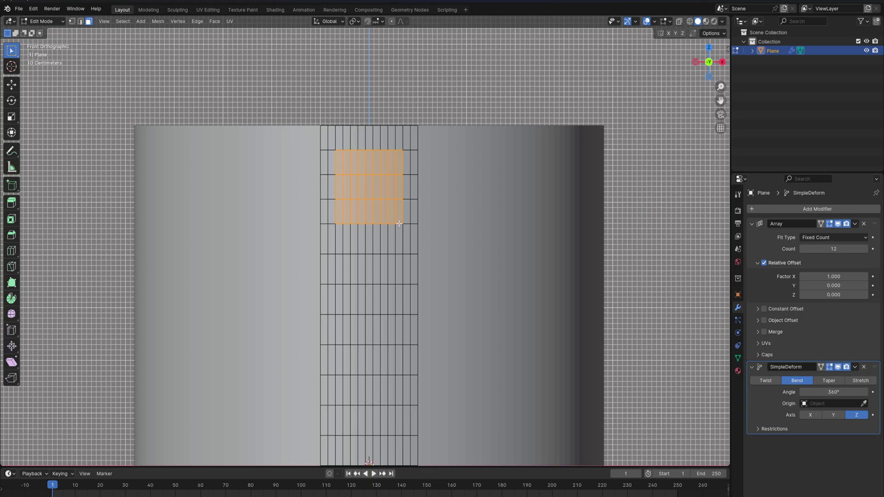
- Shape the selected faces into a circle with LoopTools Circle, unlocking the X, Y and Z axes and setting the influence to 100%
right_click(366, 197)
mouse_move(368, 180)
left_click(407, 190)
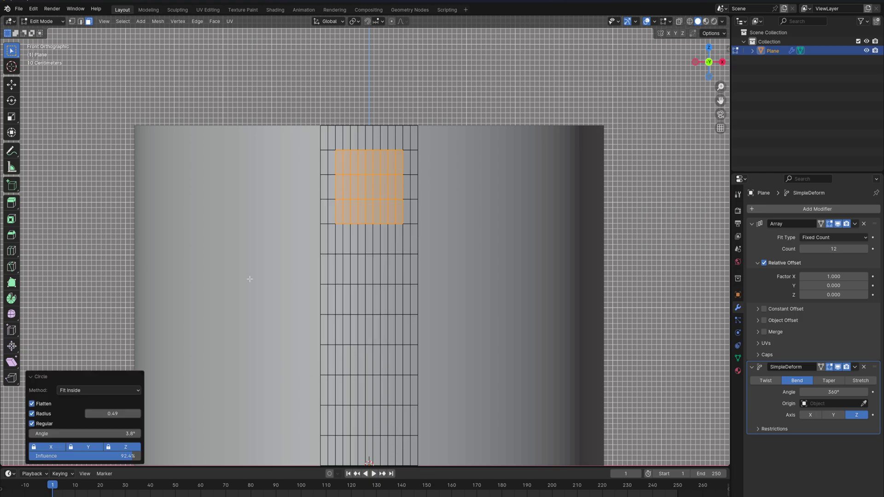
left_click(109, 447)
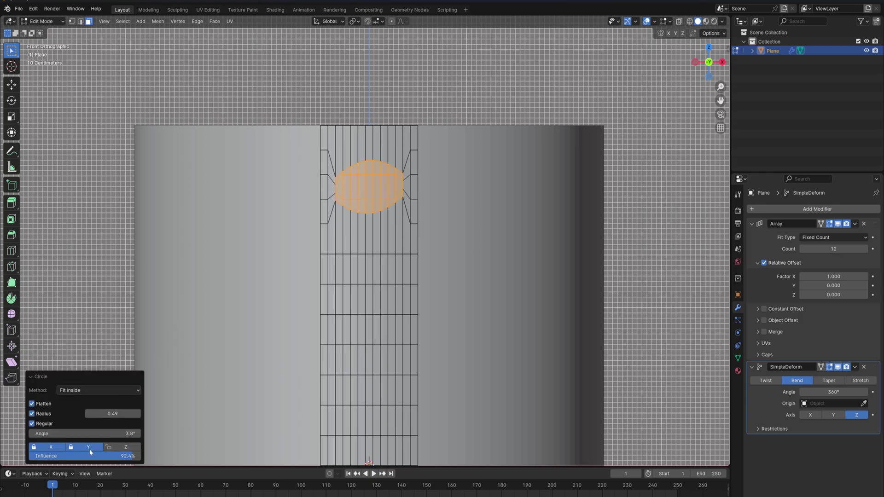
left_click(38, 449)
left_click_drag(128, 456, 138, 456)
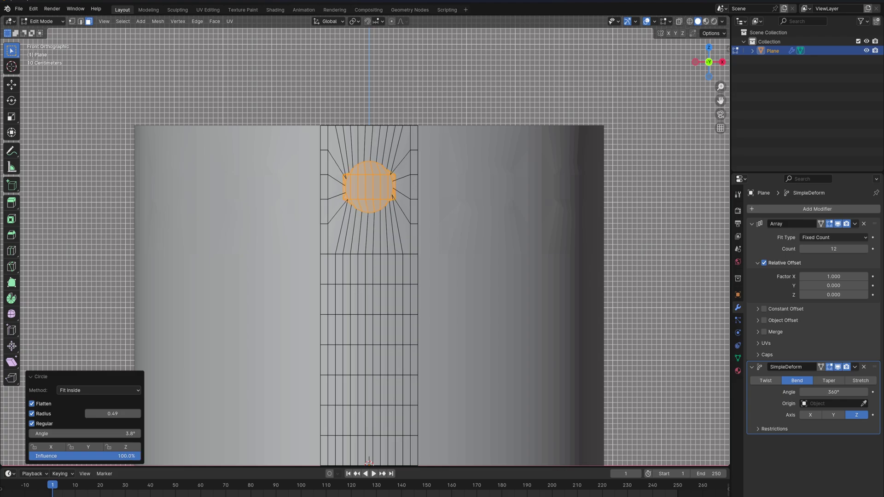
- Disable the circle's custom radius and switch its method away from Fit Inside
left_click(35, 414)
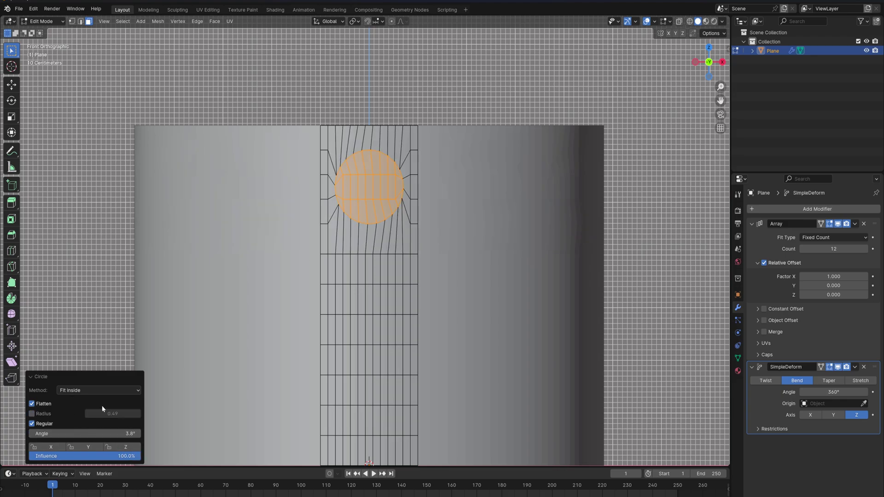
left_click(77, 391)
left_click(84, 400)
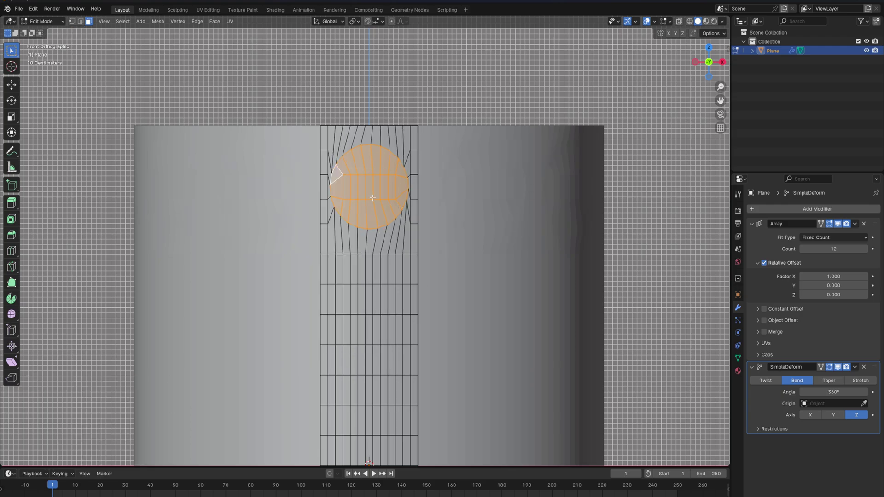
- Scale the circular faces to about 0.87 and inset them by about 0.033 m
key("s")
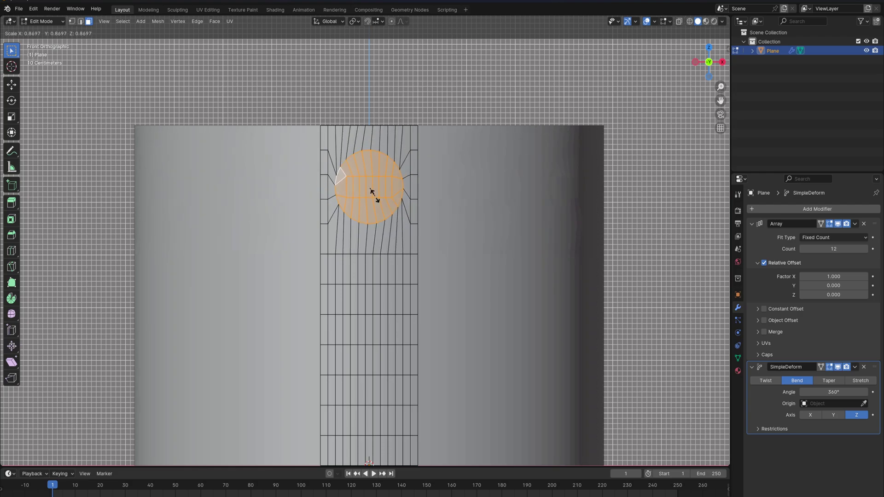
left_click(373, 193)
scroll(374, 194, "up", 2)
scroll(374, 194, "up", 3)
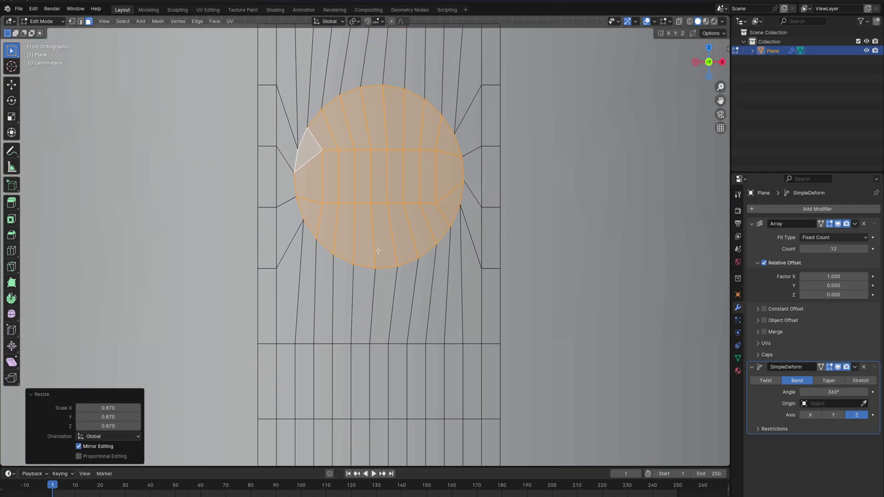
key("i")
left_click(380, 249)
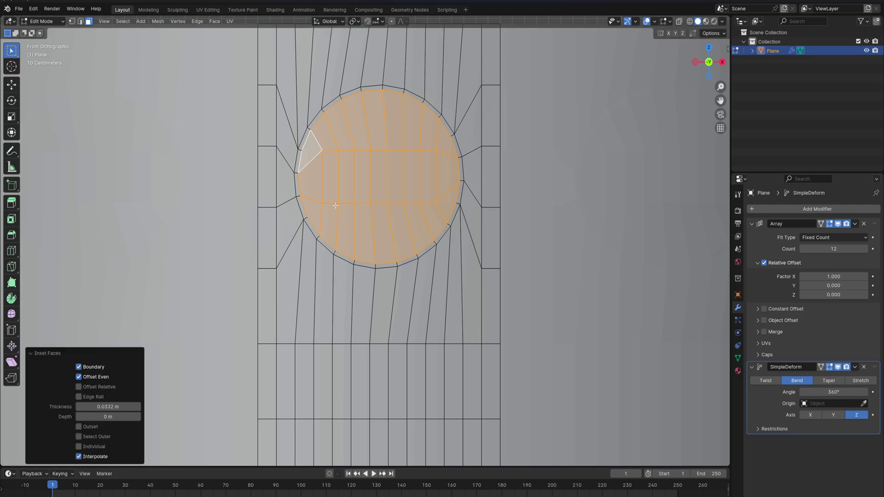
- Extrude the inset circular faces about 0.45 m inward into the wall to form a round recess
key("KP_7")
key("e")
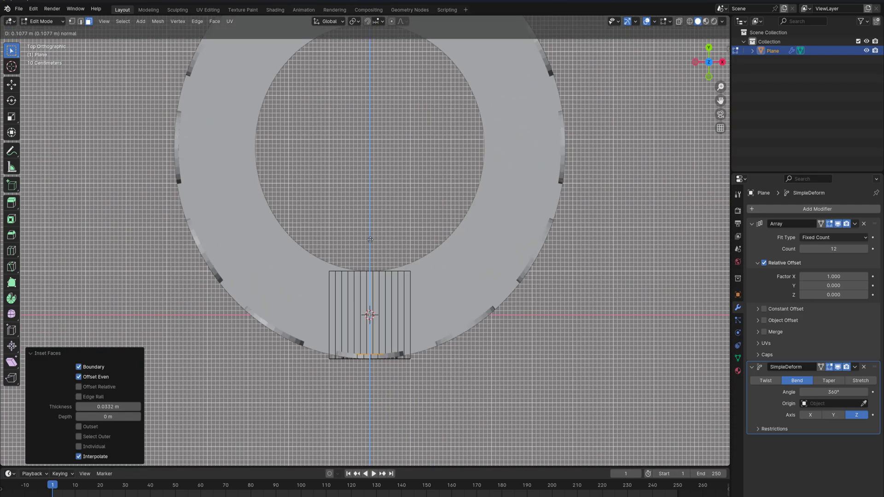
left_click(367, 245)
middle_click_drag(367, 245, 406, 125)
scroll(405, 124, "up", 5)
scroll(405, 125, "down", 5)
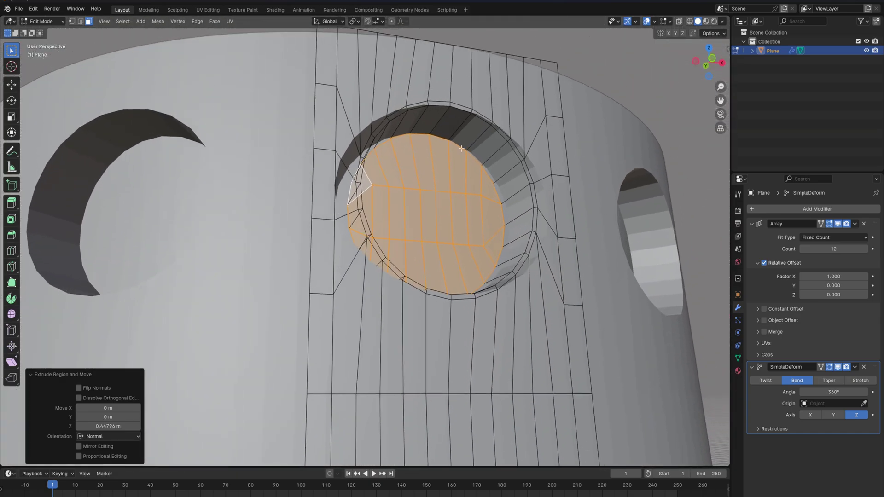
- Add two loop cuts around the recess's inner wall, one near the outer rim and one near the inner end
key("ctrl+r")
left_click(460, 110)
left_click(472, 117)
key("ctrl+r")
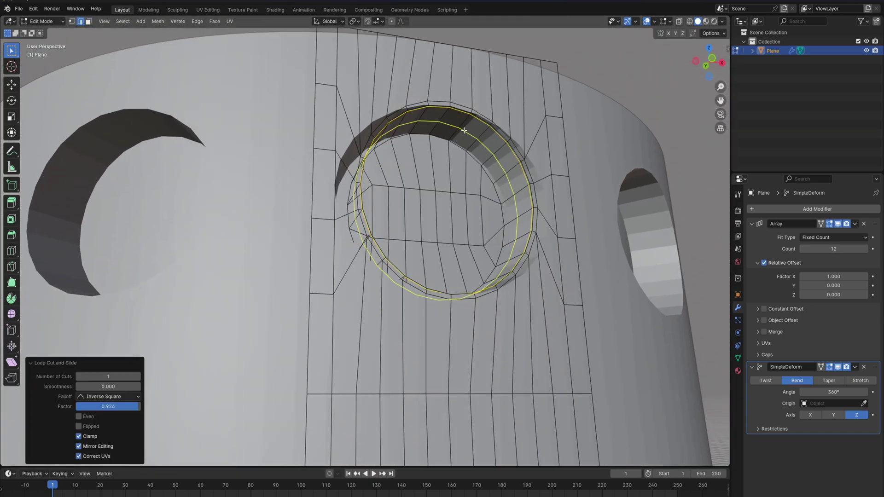
left_click(464, 131)
left_click(447, 148)
scroll(428, 173, "down", 3)
middle_click_drag(422, 179, 406, 202)
scroll(400, 211, "up", 2)
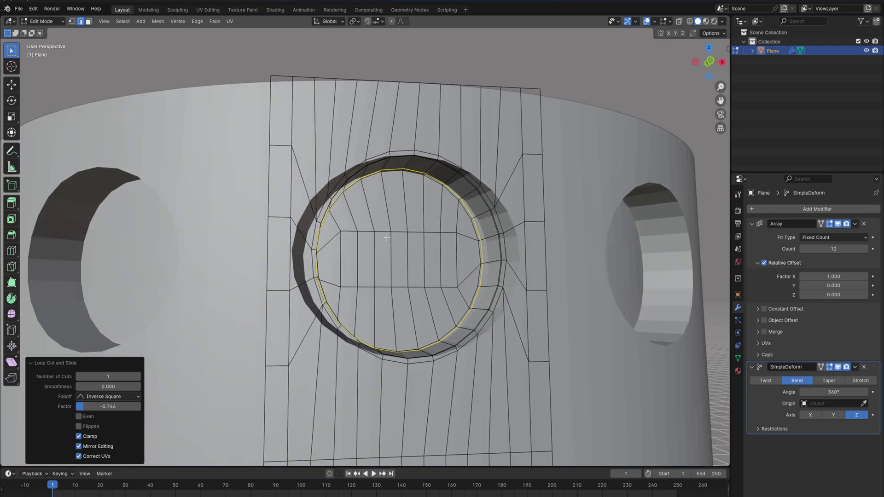
- Select the circular end faces of the recess in front view and inset them by about 0.034 m
key("KP_3")
key("KP_1")
scroll(385, 239, "up", 2)
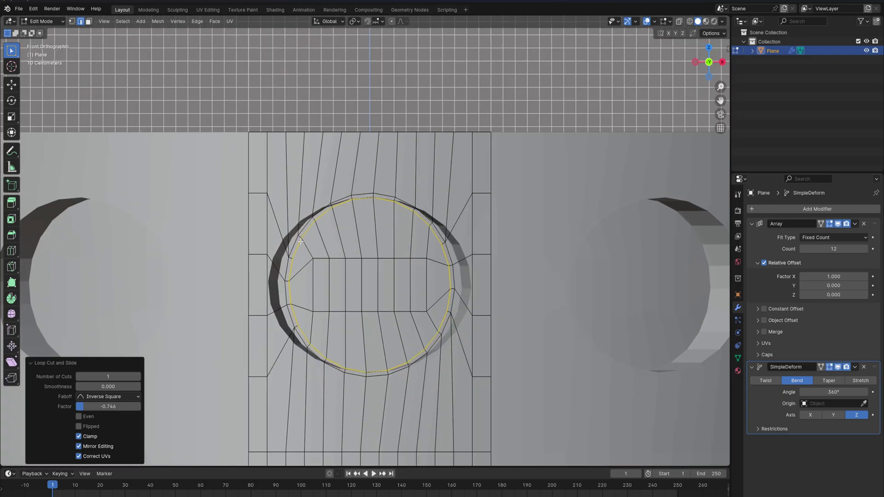
left_click(88, 23)
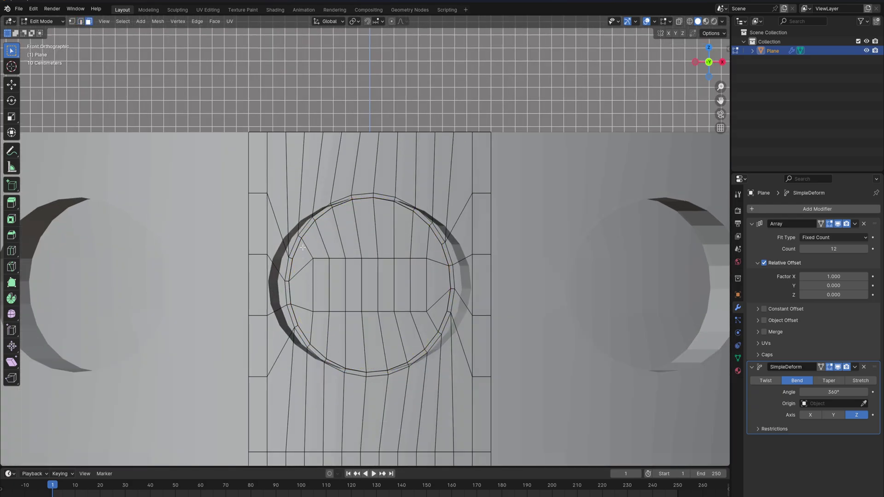
left_click_drag(429, 340, 428, 340)
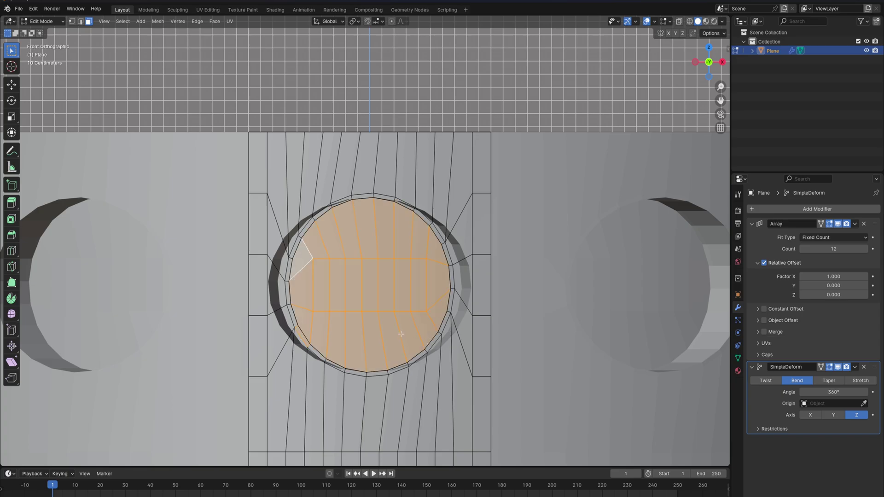
key("i")
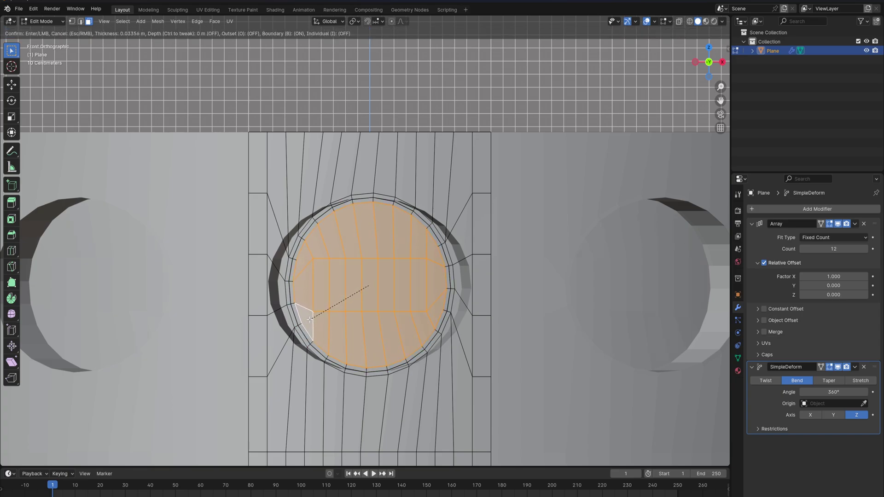
left_click(310, 319)
left_click(42, 353)
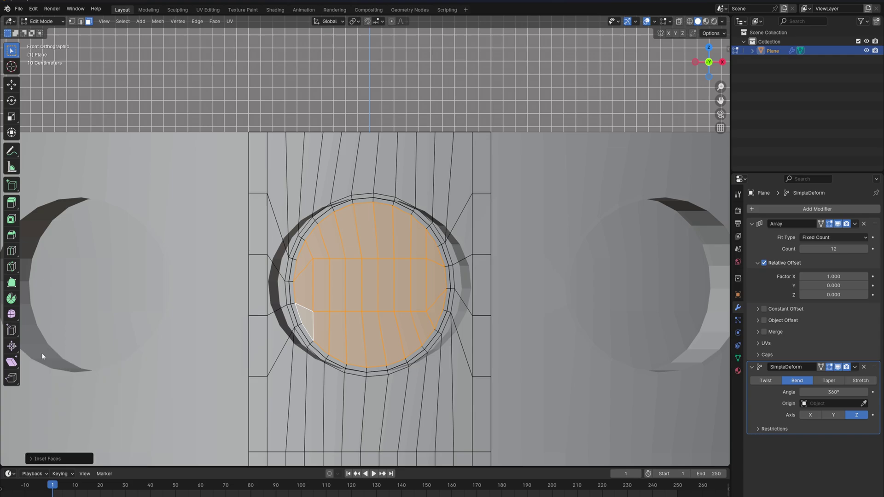
- Delete the inset circular faces at the recess's end to open a through hole
scroll(483, 253, "down", 3)
key("z")
left_click(414, 256)
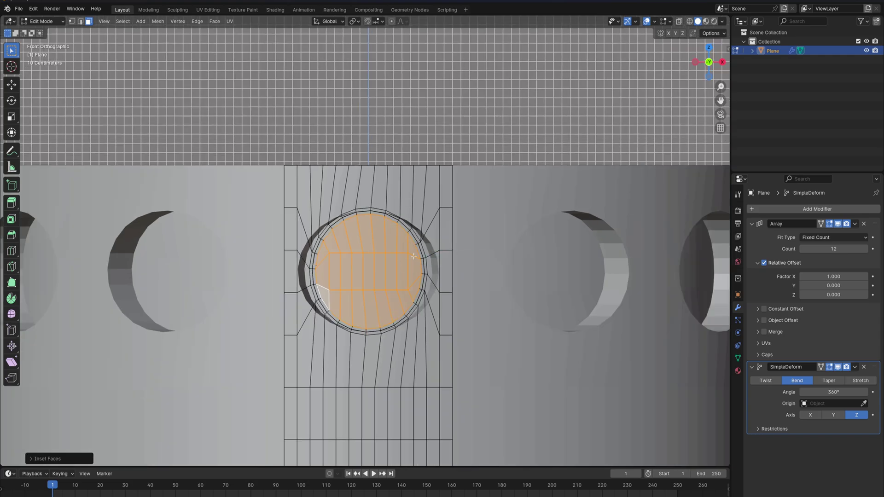
key("x")
left_click(415, 277)
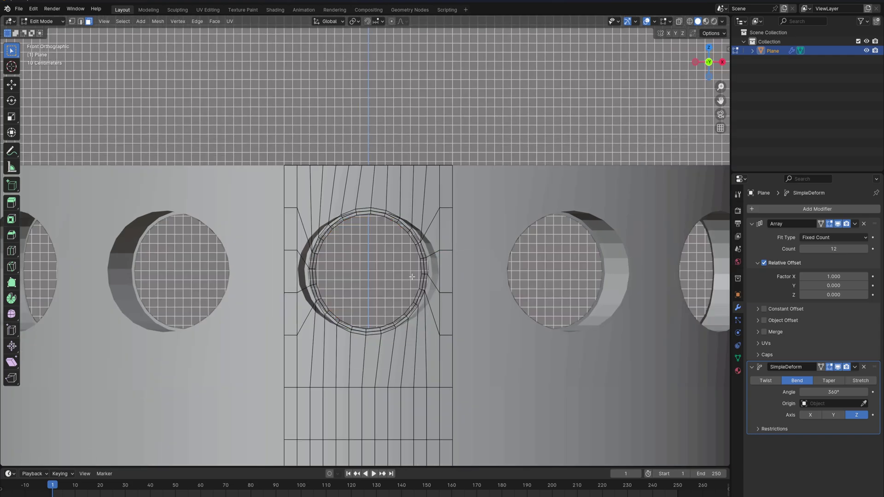
- Select two blocks of faces below the hole, each seven columns wide and two rows tall, and shape them into circles
scroll(396, 278, "down", 4)
middle_click_drag(396, 278, 355, 134)
key("KP_1")
scroll(360, 304, "up", 3)
left_click_drag(336, 317, 389, 348)
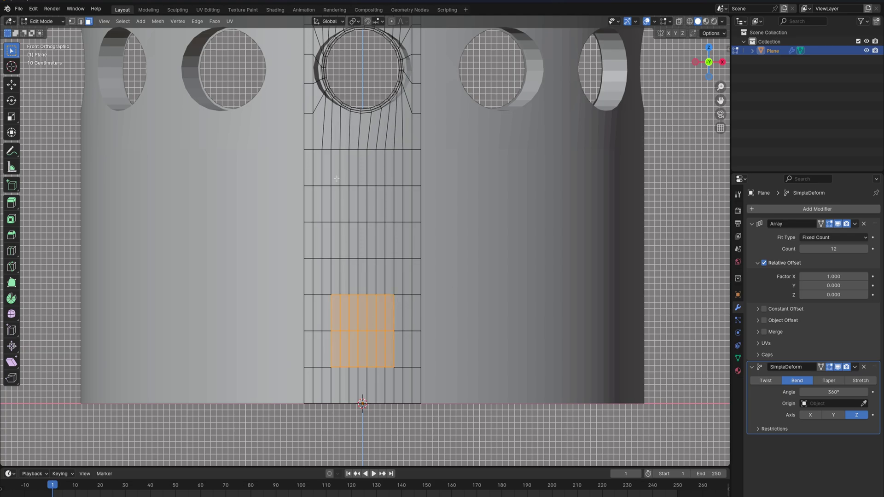
left_click_drag(336, 178, 389, 203, "shift")
key("q")
left_click(403, 173)
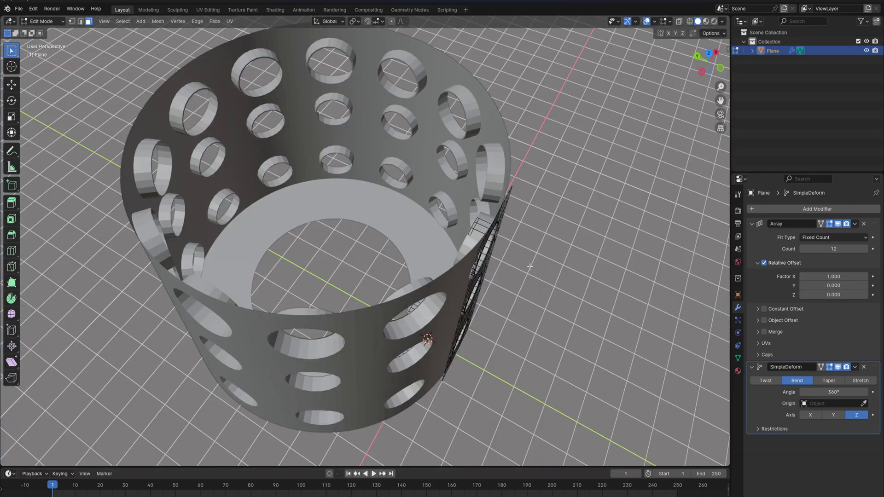
- Raise the Array modifier's count to 61 and view the enlarged ring from another angle
middle_click_drag(414, 219, 357, 279)
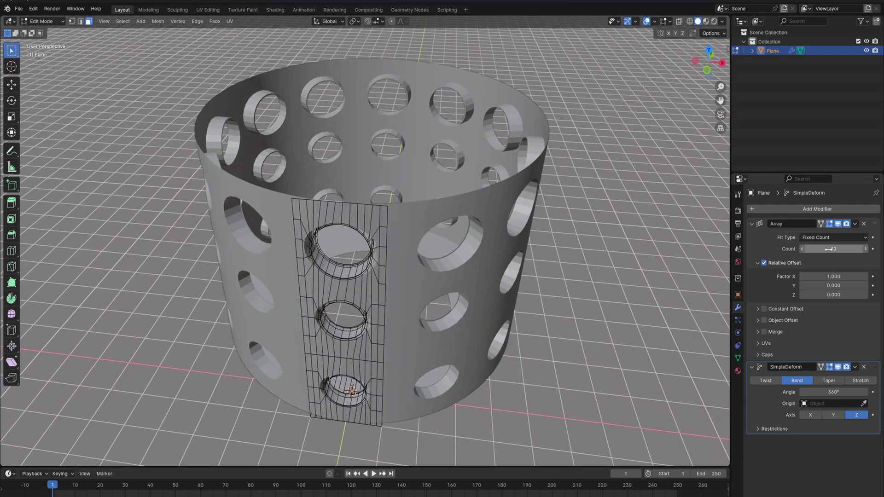
left_click_drag(829, 249, 861, 249)
scroll(394, 205, "down", 5)
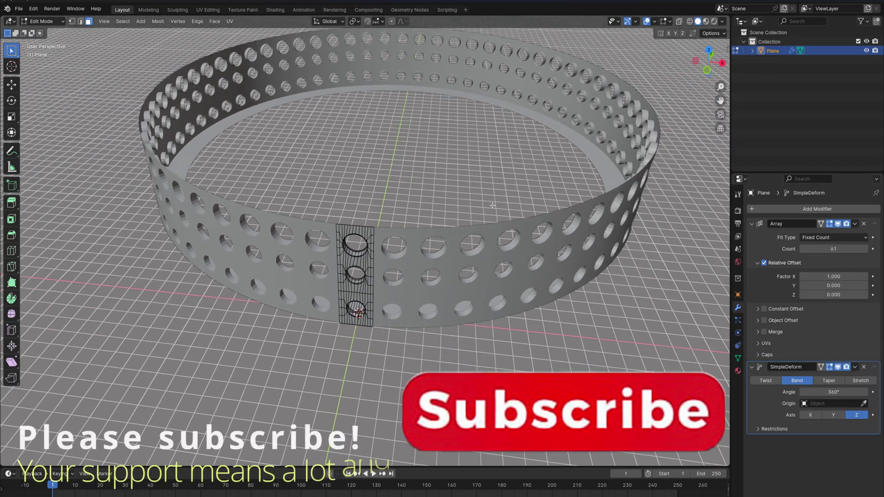
middle_click_drag(394, 206, 484, 286)
- Set the Array modifier's count to 200
left_click(849, 244)
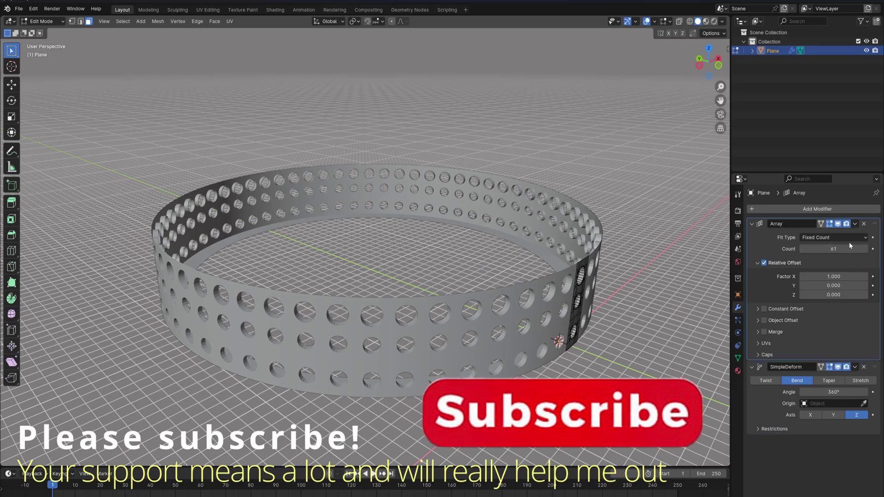
left_click(852, 248)
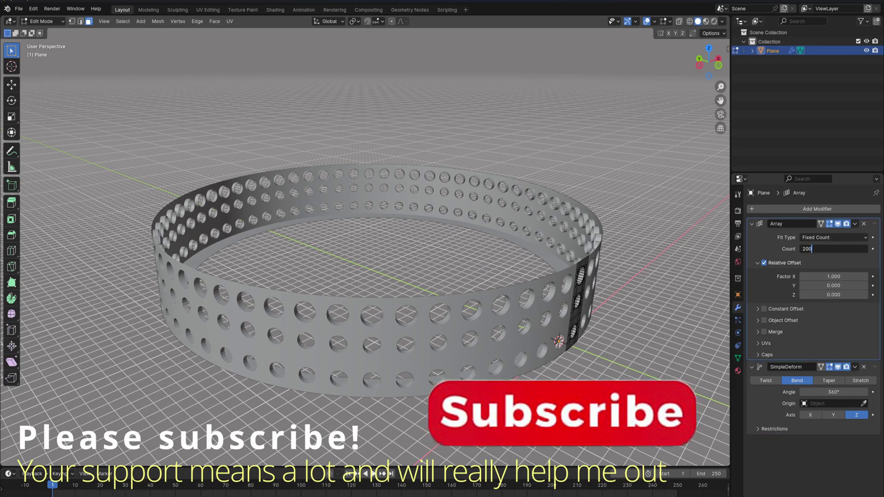
key("Return")
scroll(476, 323, "down", 5)
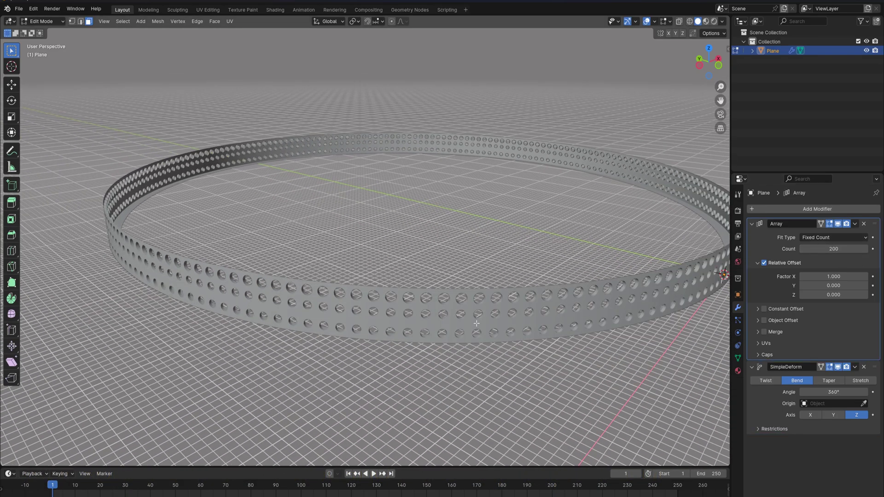
- Inspect the perforated ring up close and set the Array modifier's count to 500
middle_click_drag(476, 323, 724, 279)
scroll(415, 323, "up", 5)
scroll(415, 323, "down", 5)
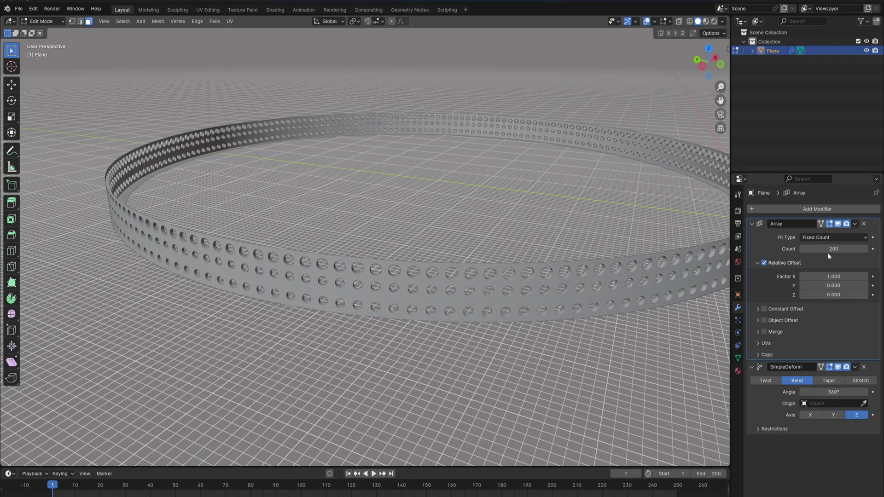
type("500")
key("Return")
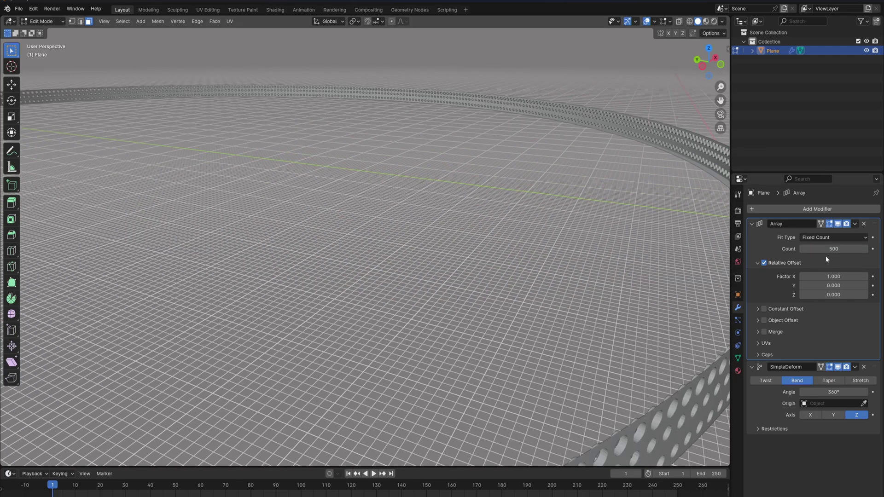
- Set the Array modifier's count back to 12 after viewing the large ring
scroll(583, 225, "down", 4)
middle_click_drag(341, 253, 546, 276, "shift")
left_click(847, 249)
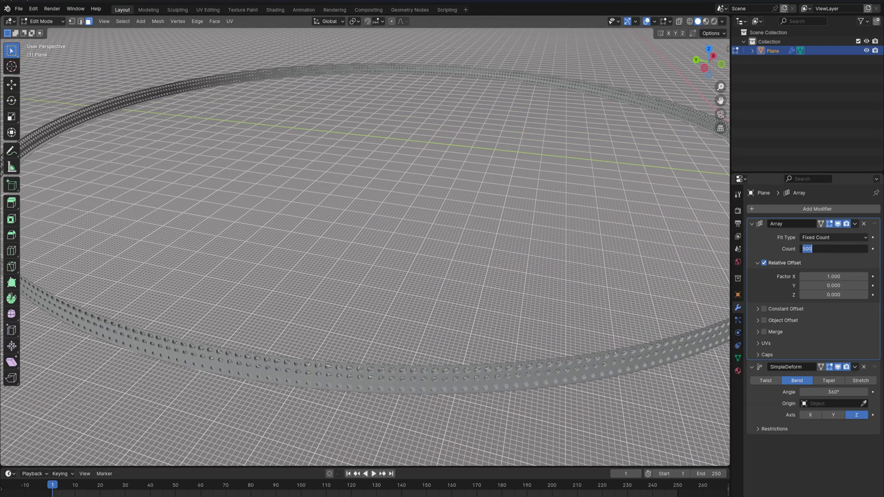
type("12")
key("Return")
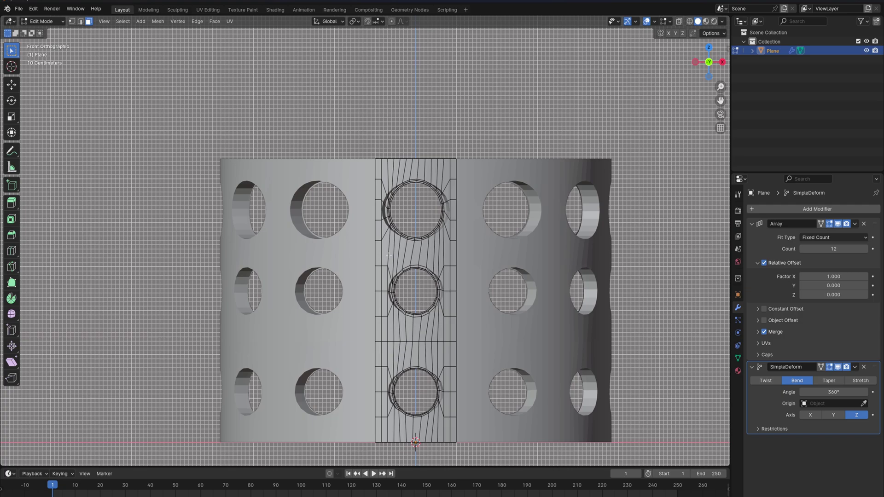
- Select the wall segment's top edge row and raise it along Z to add plain wall above the holes
middle_click_drag(389, 255, 385, 270, "shift")
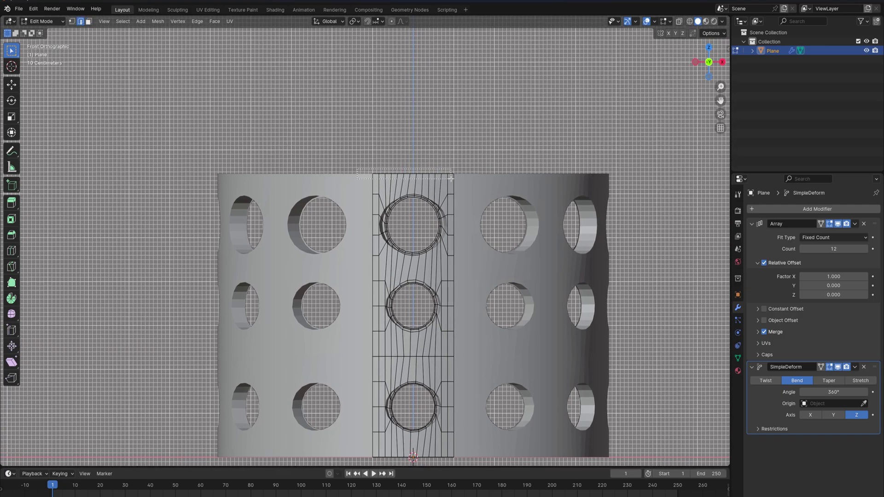
left_click_drag(450, 178, 450, 179)
middle_click_drag(410, 204, 422, 226, "shift")
key("g")
key("z")
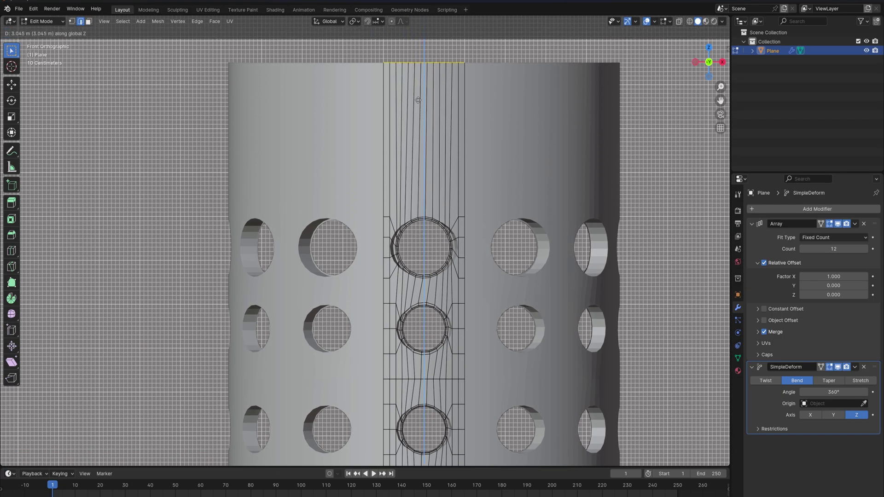
left_click(417, 77)
- Raise the selected top edges further along Z until the perforated ring becomes a tall tower
scroll(416, 82, "down", 4)
middle_click_drag(406, 158, 408, 150)
key("g")
key("z")
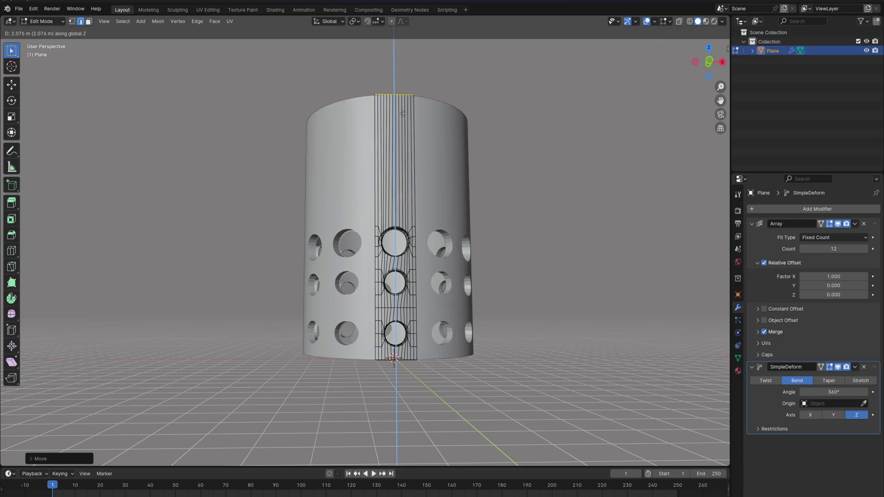
left_click(401, 453)
key("KP_1")
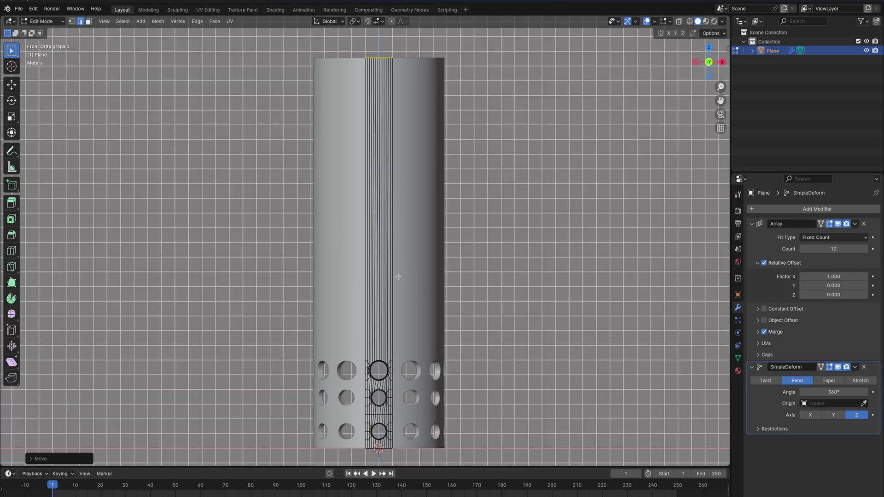
middle_click_drag(398, 276, 392, 304)
key("KP_1")
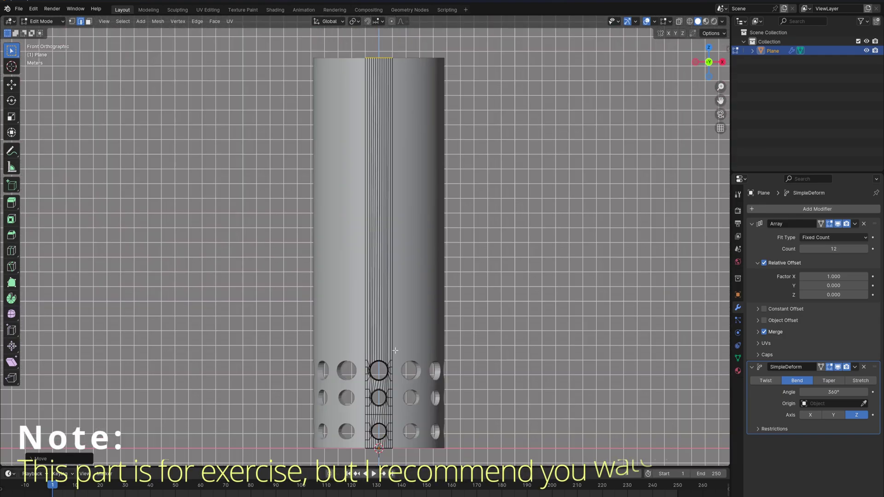
middle_click_drag(372, 279, 375, 326, "shift")
- Switch to Object Mode and add a cylinder at the 3D cursor in top view
key("Tab")
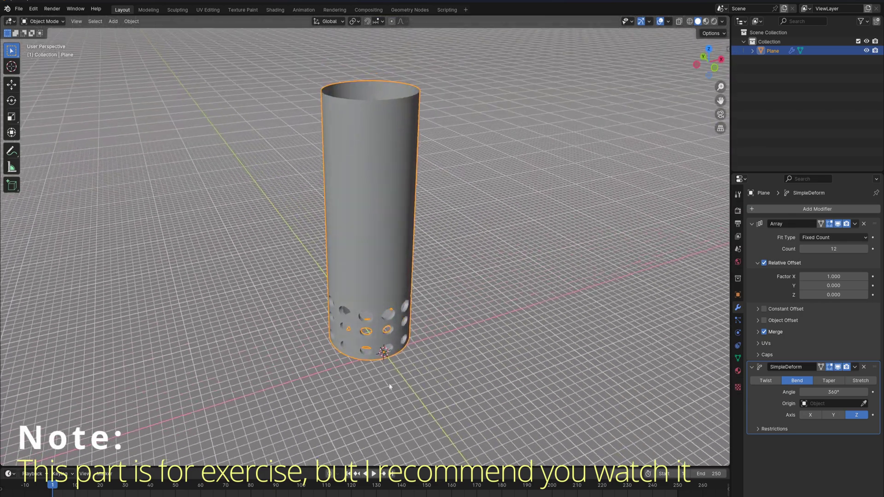
key("KP_7")
scroll(377, 216, "up", 3)
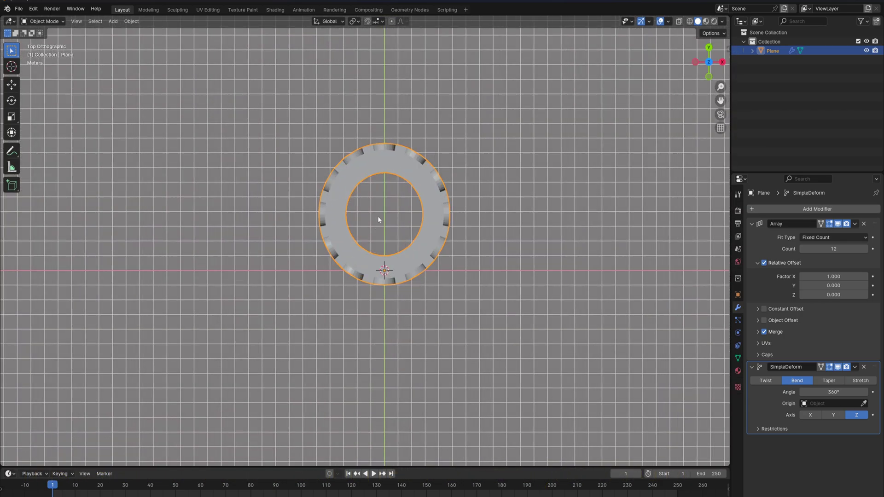
key("shift+a")
mouse_move(378, 216)
left_click(416, 262)
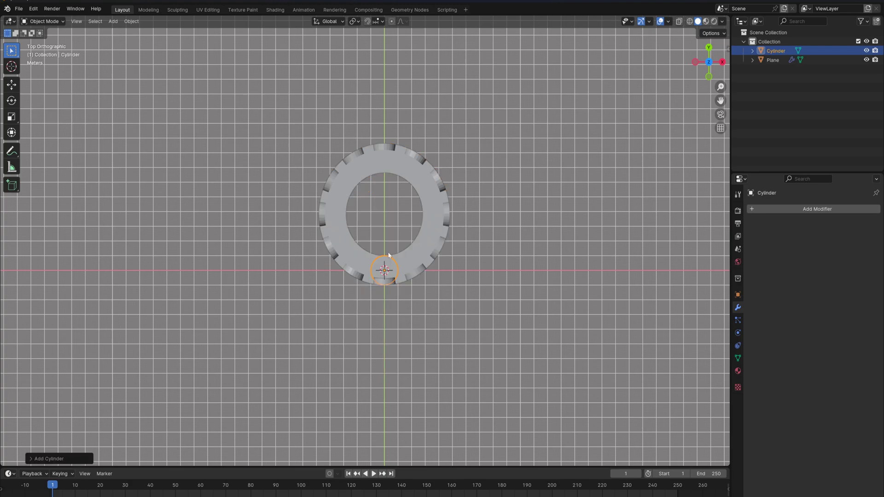
- Move the new cylinder to the tower's centre and scale it up to cover the inner opening
key("g")
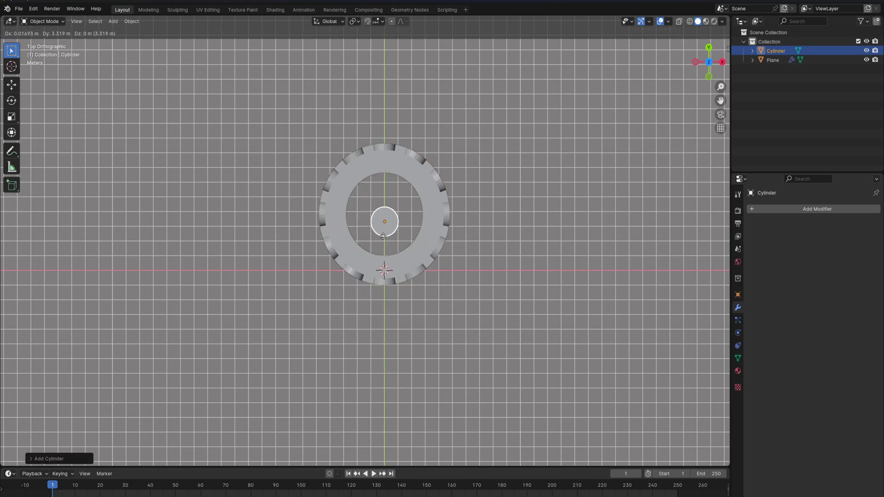
left_click(382, 233)
key("s")
left_click(385, 258)
scroll(368, 244, "up", 5)
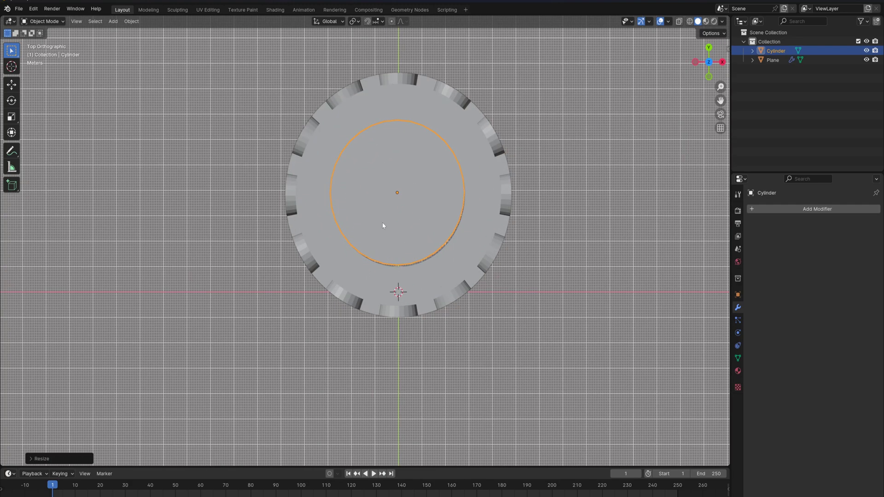
key("g")
left_click(393, 221)
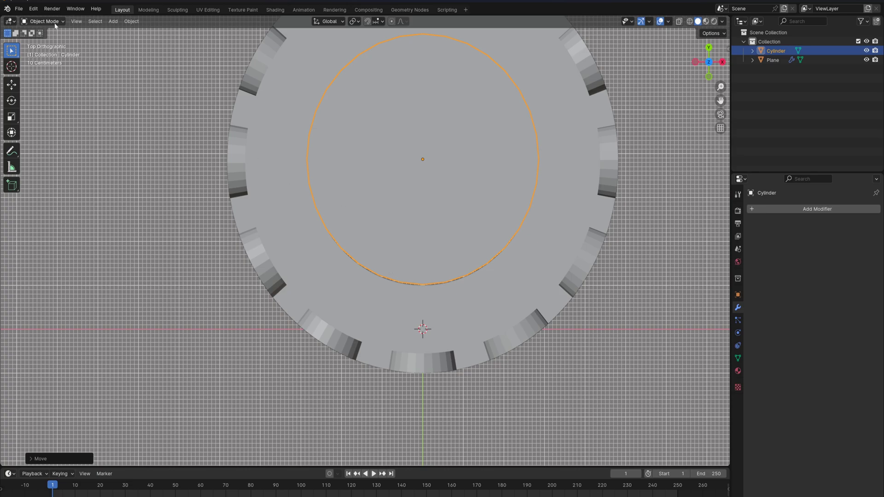
- Edit the cylinder's faces in wireframe and inset its end caps by a narrow margin
key("Tab")
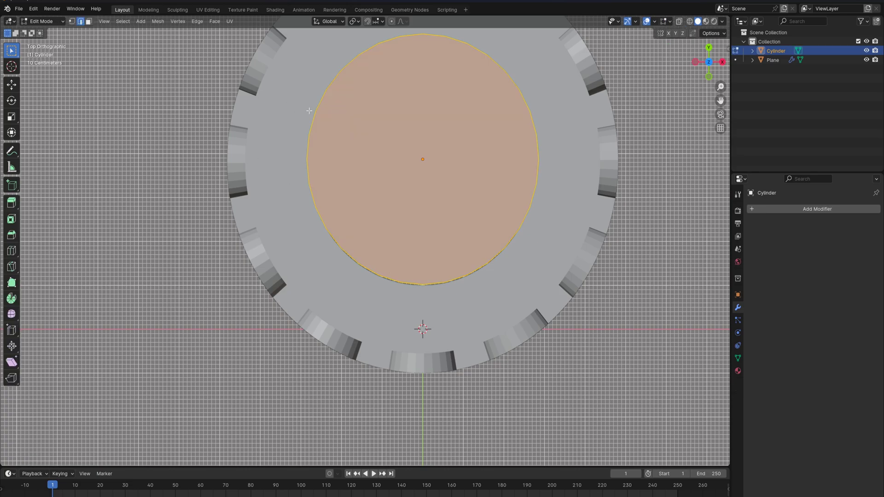
left_click(89, 22)
key("z")
left_click(374, 69)
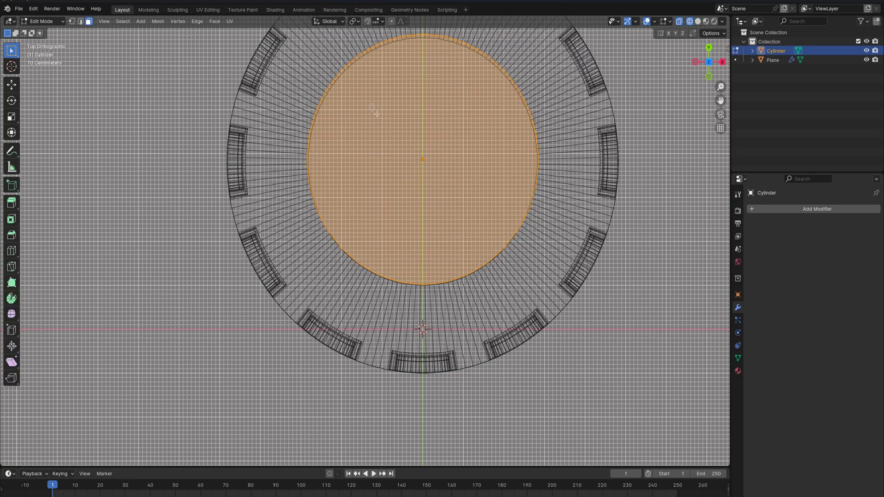
key("i")
left_click(438, 170)
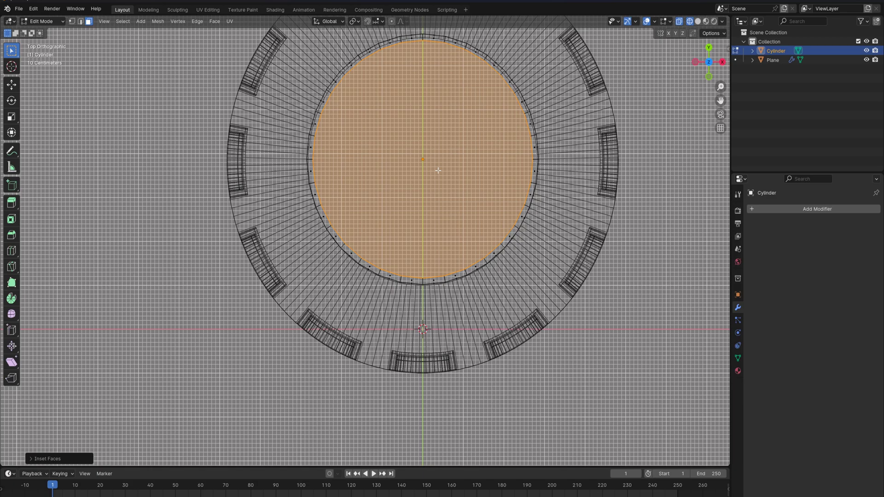
- Add edge loops close to the cylinder's lower and upper ends in front view
key("KP_1")
scroll(438, 184, "down", 6)
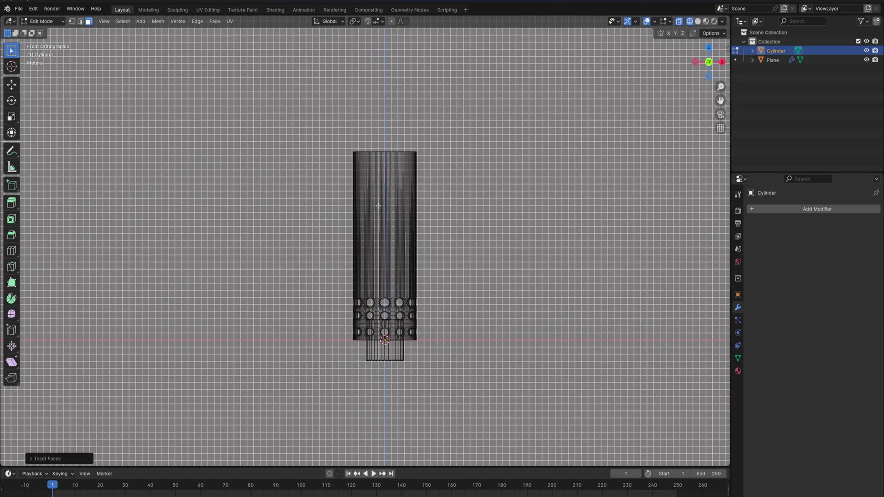
key("ctrl+r")
left_click(374, 336)
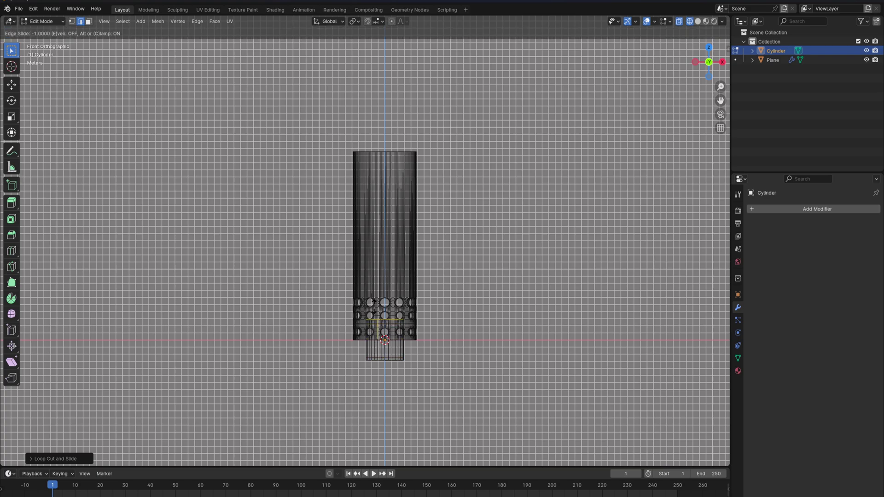
left_click(380, 329)
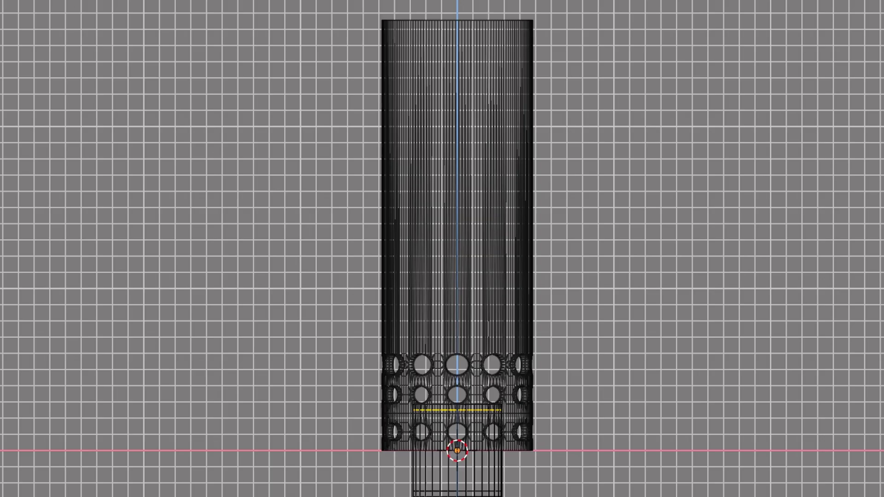
- Select the cylinder's upper end and move it up along Z to the tower's top edge
left_click(163, 333)
left_click_drag(192, 327, 739, 453)
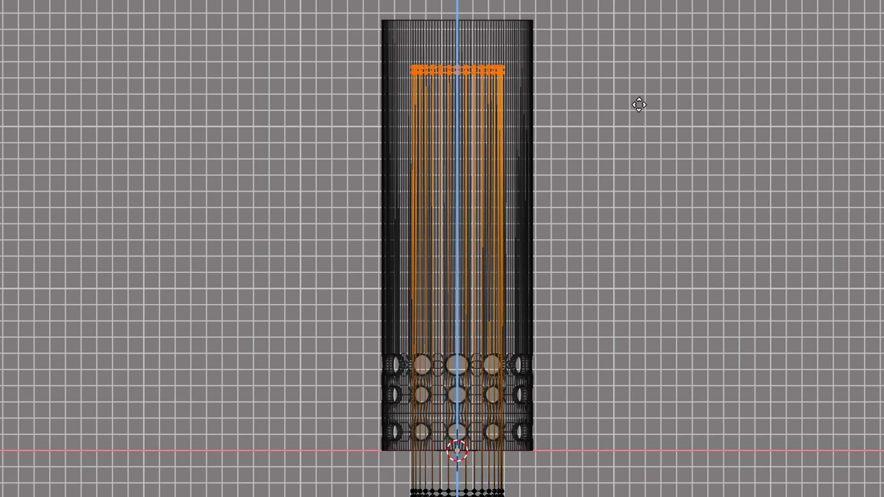
left_click(640, 59)
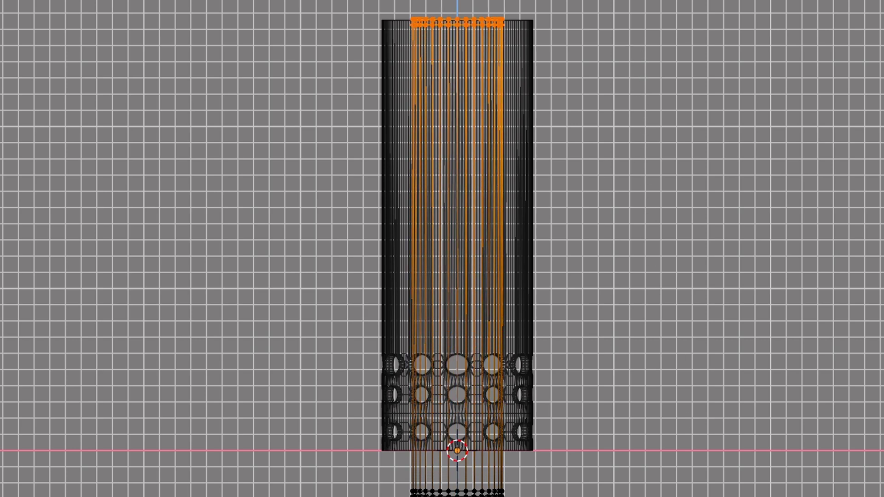
- Select the cylinder's bottom cap in solid shading and delete its inner face to open the lower end
left_click_drag(367, 495, 371, 496)
middle_click_drag(368, 375, 407, 278)
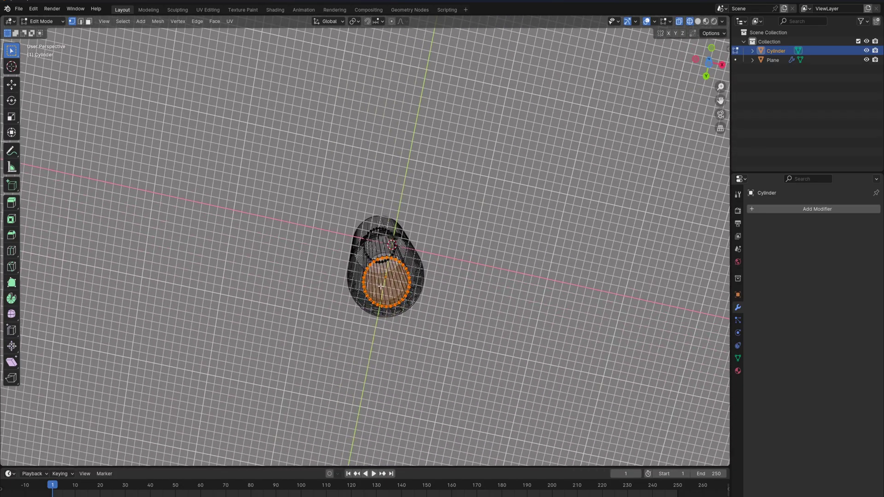
key("z")
left_click(535, 273)
scroll(414, 322, "up", 4)
mouse_move(359, 368)
middle_mouse_down()
mouse_move(379, 383)
mouse_move(387, 328)
middle_mouse_up()
scroll(375, 391, "up", 3)
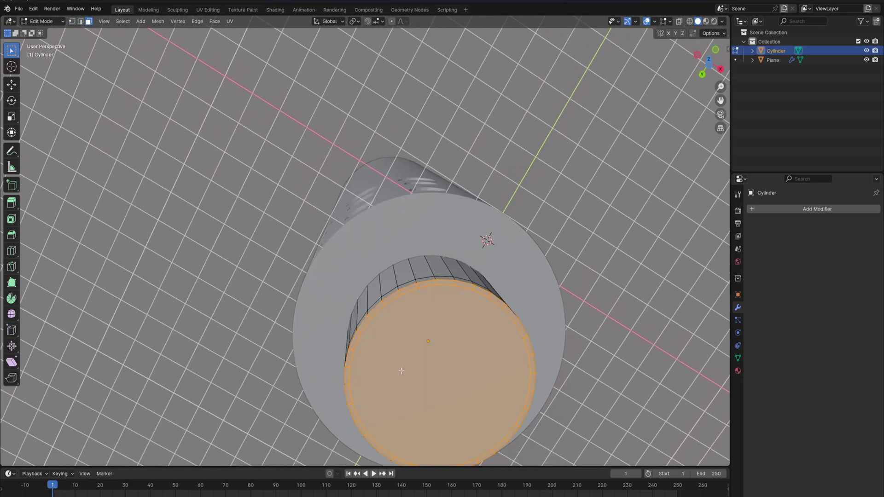
middle_click_drag(401, 371, 430, 357, "shift")
key("x")
left_click(431, 312)
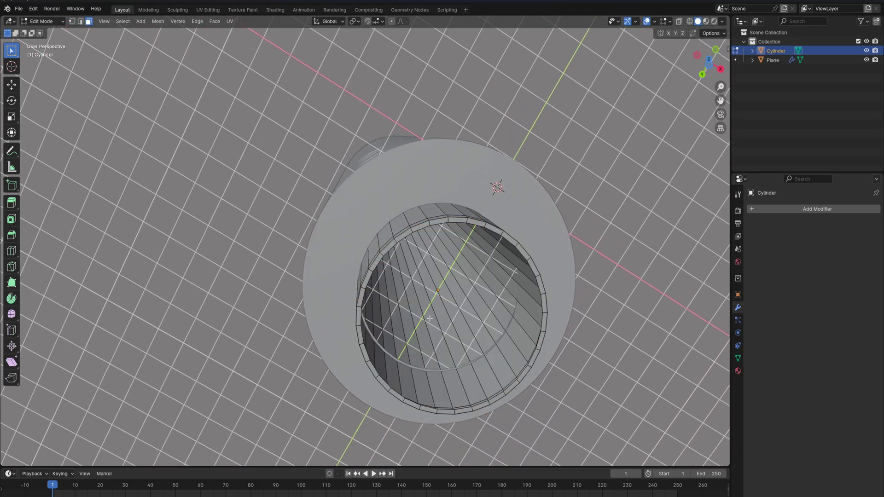
- Hide the floor grid overlay and bring the cylinder's open lower rim into close view
middle_click_drag(373, 227, 433, 274)
scroll(435, 294, "up", 2)
middle_click_drag(437, 384, 447, 284, "shift")
left_click(653, 22)
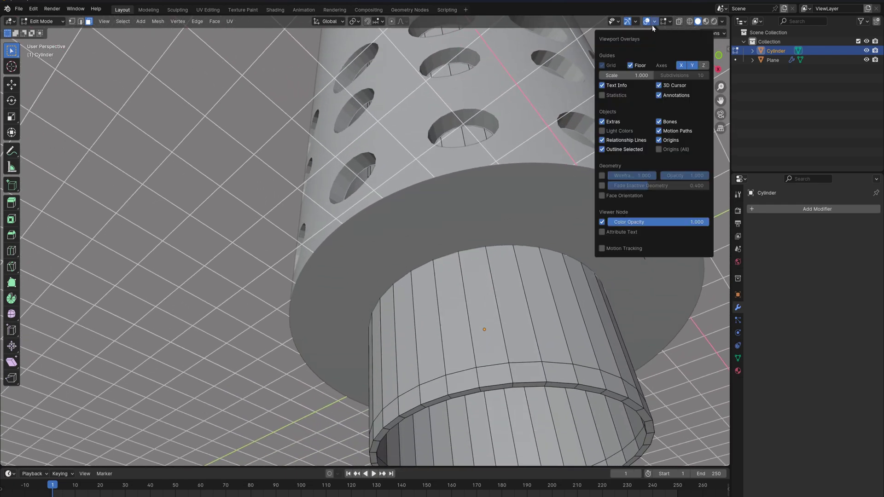
left_click(638, 67)
middle_click_drag(430, 357, 388, 215, "shift")
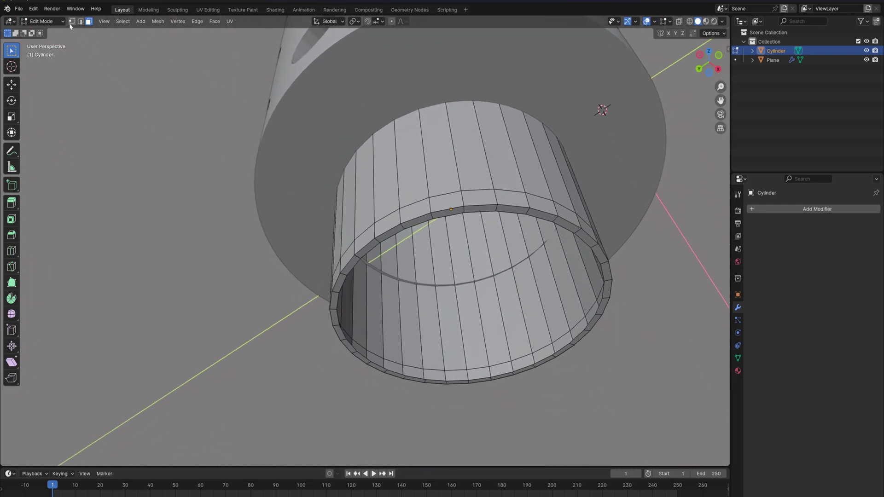
- Bevel the outer edge loop of the cylinder's bottom rim with a narrow chamfer
left_click(392, 227, "alt")
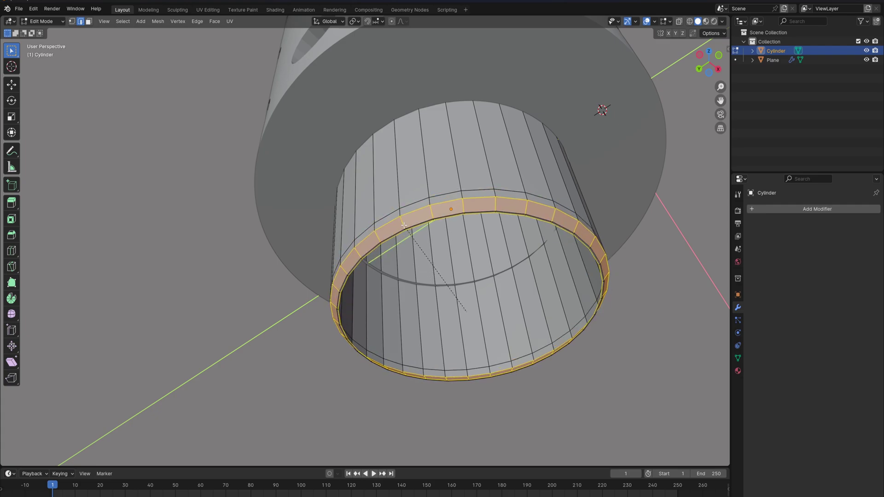
left_click(405, 227)
scroll(432, 228, "up", 2)
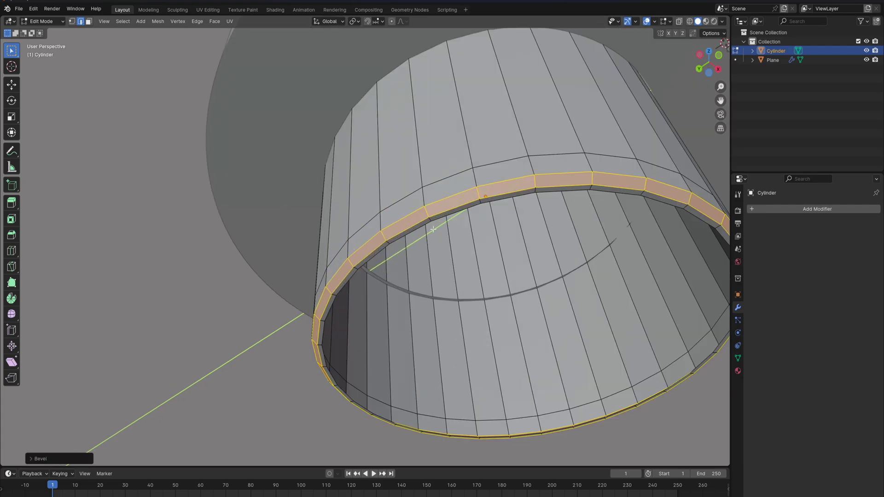
- Extrude the inner edge loop of the bottom rim in place and scale it inward to about 0.95
left_click(394, 244)
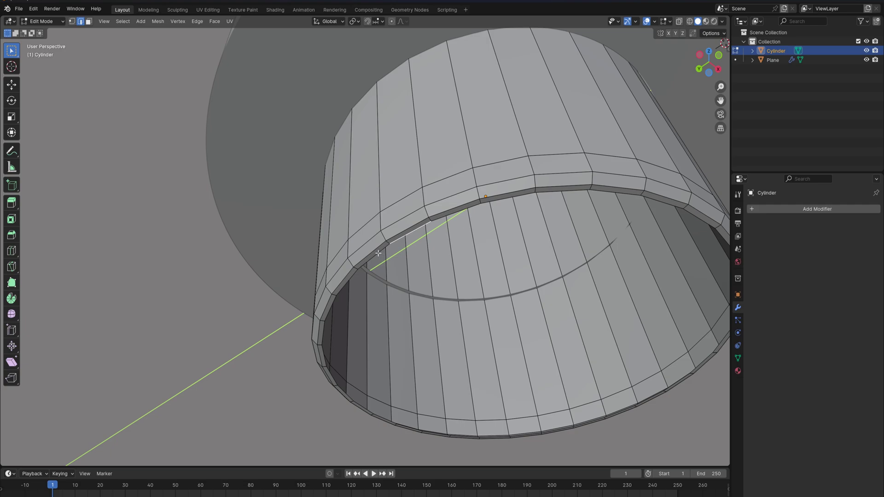
left_click(378, 253, "alt")
key("e")
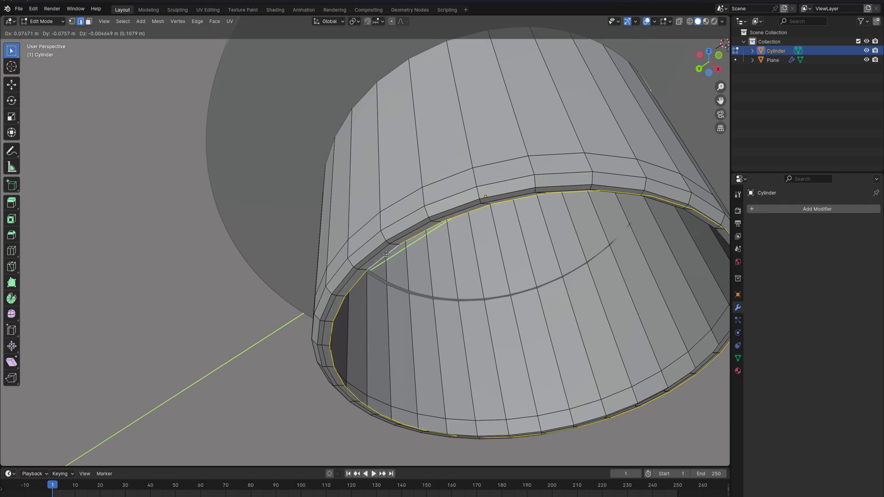
right_click(155, 353)
key("s")
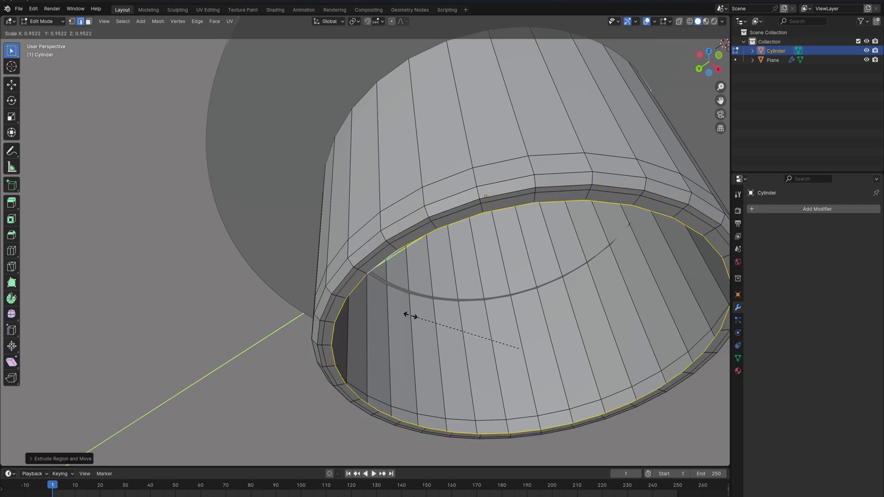
left_click(416, 321)
- Extrude the inner rim loop upward along Z inside the cylinder to form its inner wall
key("KP_1")
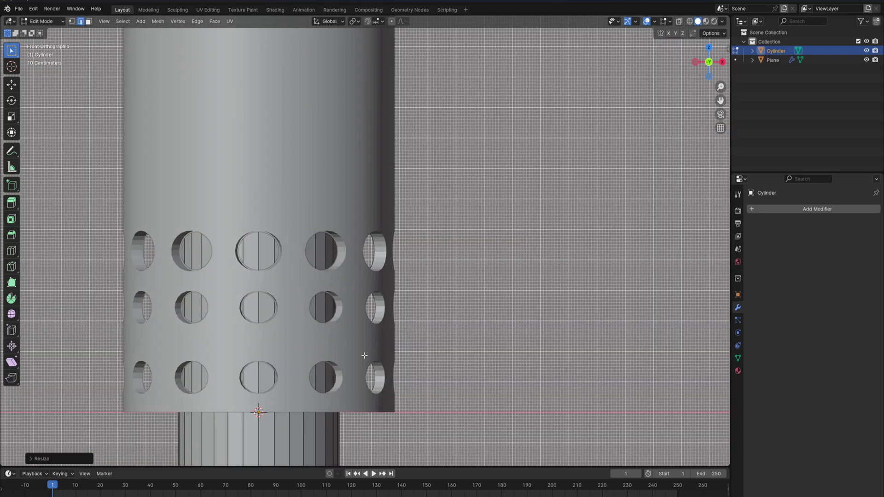
middle_click_drag(364, 356, 504, 203, "shift")
key("shift+z")
scroll(402, 348, "up", 3)
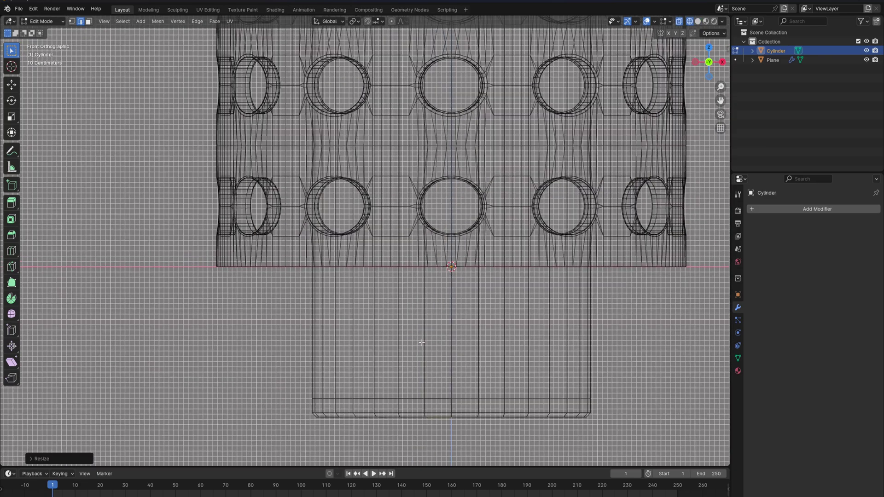
key("g")
key("z")
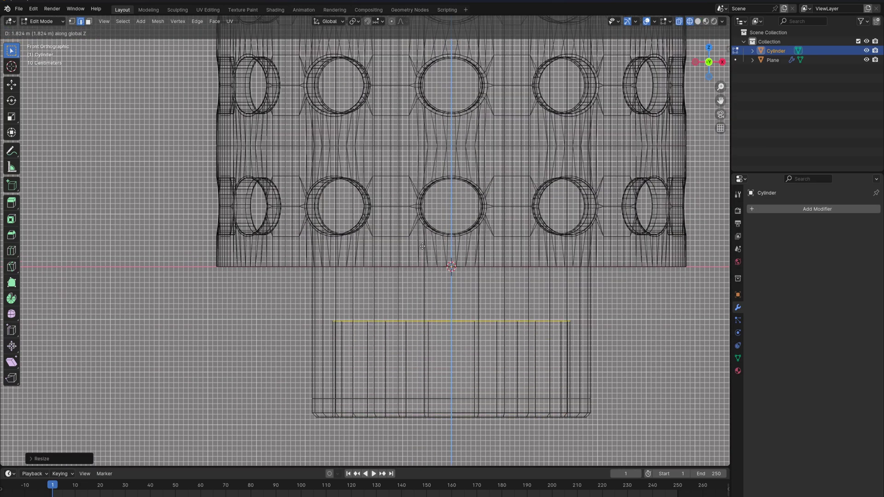
left_click(415, 276)
mouse_move(415, 275)
middle_mouse_down()
mouse_move(409, 292)
mouse_move(427, 219)
mouse_move(499, 243)
mouse_move(452, 289)
mouse_move(476, 327)
mouse_move(497, 320)
mouse_move(446, 328)
mouse_move(425, 389)
mouse_move(451, 437)
mouse_move(465, 405)
middle_mouse_up()
key("shift+z")
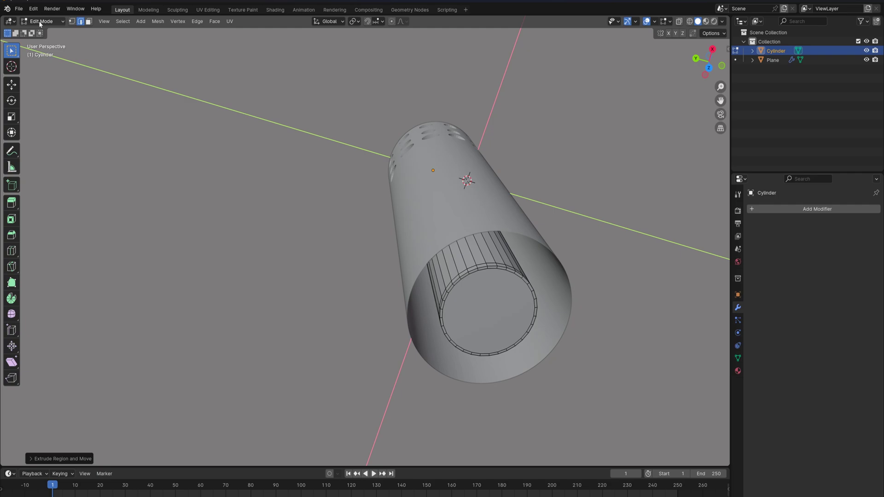
- Delete the cap face at the cylinder's upper end and return to the front view
left_click(88, 22)
left_click(507, 329)
key("x")
left_click(507, 330)
middle_click_drag(506, 330, 434, 359)
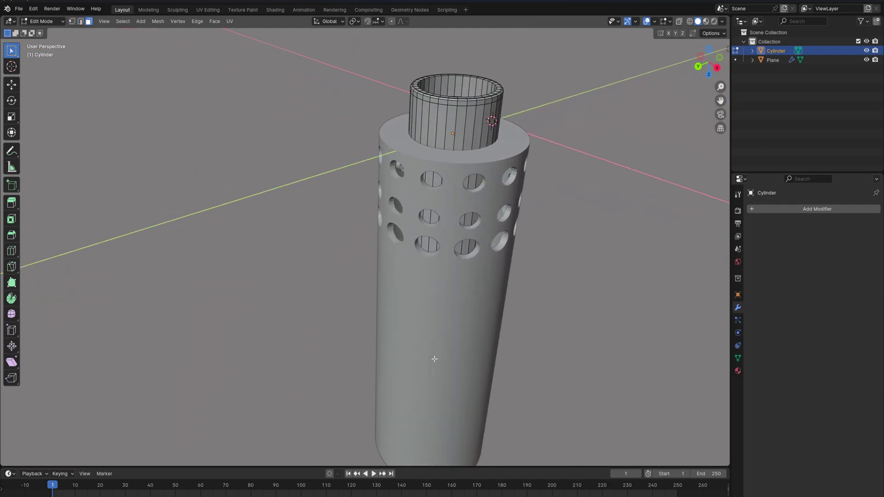
key("KP_1")
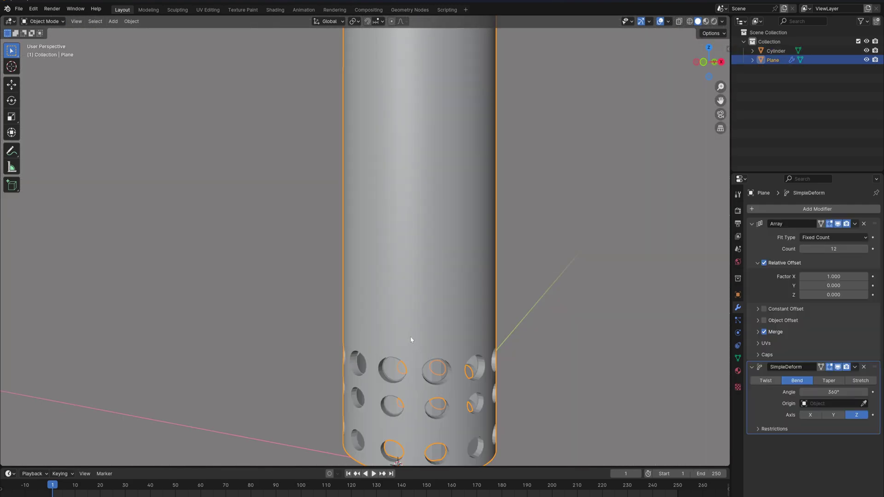
- Add a horizontal loop cut across the plain section of the panel above the holes and flatten it along Z
key("KP_1")
key("Tab")
scroll(433, 306, "up", 2)
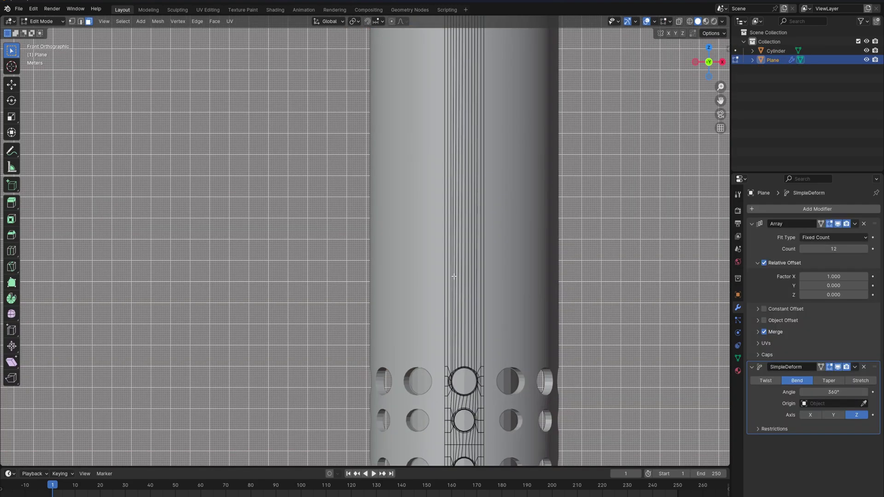
key("ctrl+r")
left_click(447, 156)
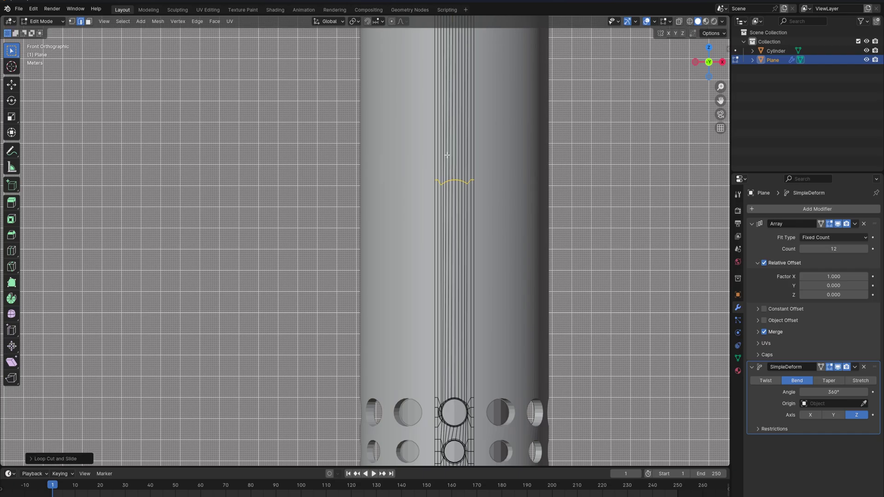
key("s")
key("z")
key("Return")
- Add a second horizontal loop cut below the flattened one, above the holes, and flatten it along Z
scroll(447, 157, "up", 4)
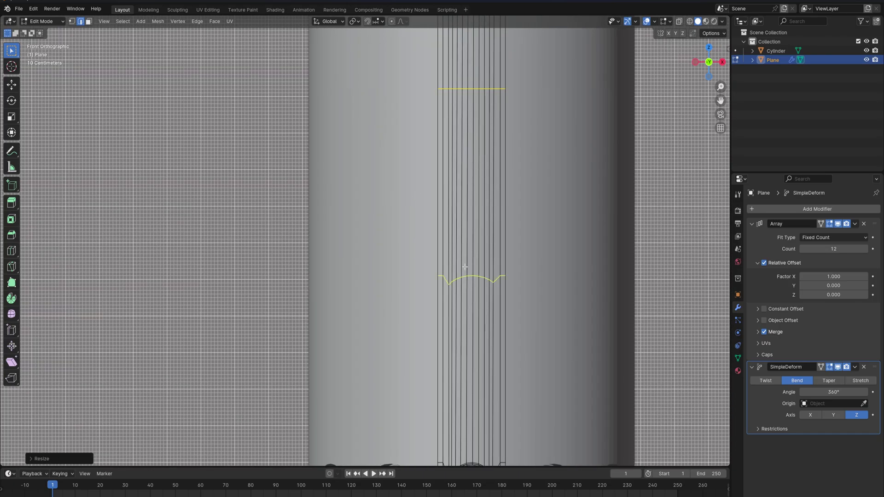
key("ctrl+r")
left_click(463, 264)
key("s")
key("z")
key("Return")
- Select the faces between the two flattened loops, leaving out the outermost columns, and extrude them inward to form a recess
left_click(88, 22)
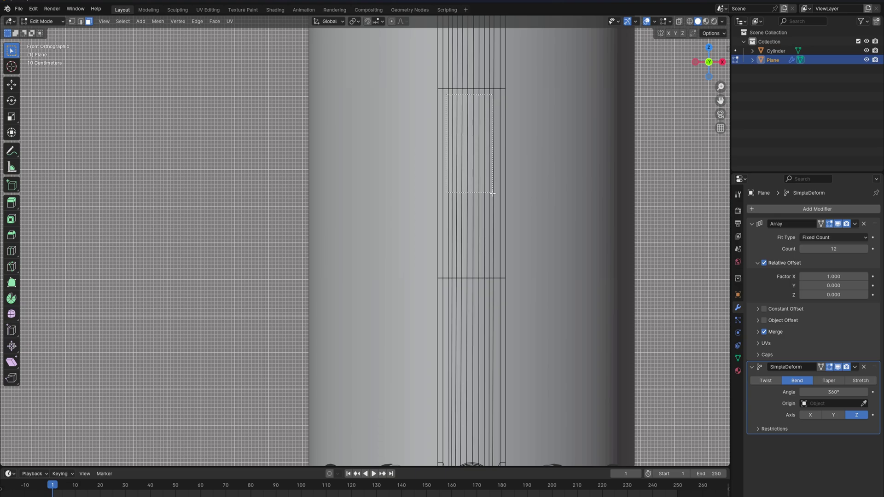
left_click_drag(495, 251, 495, 254)
middle_click_drag(488, 257, 499, 300)
scroll(489, 311, "down", 2)
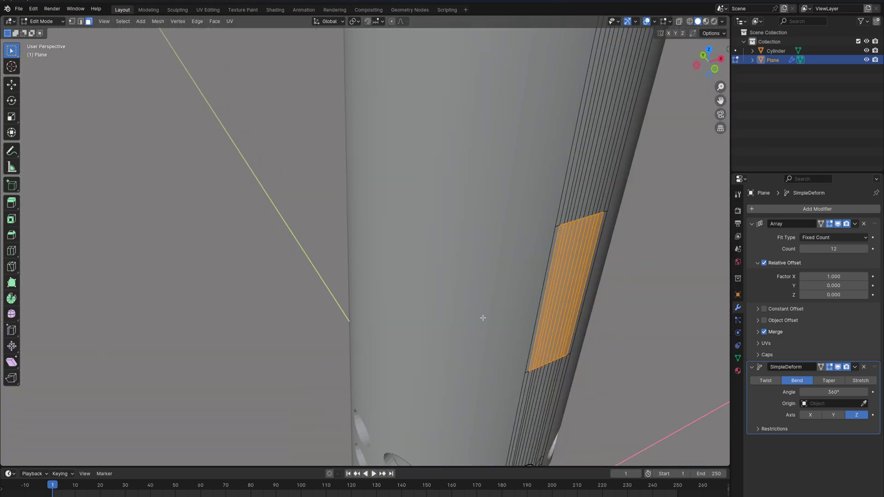
key("KP_7")
key("e")
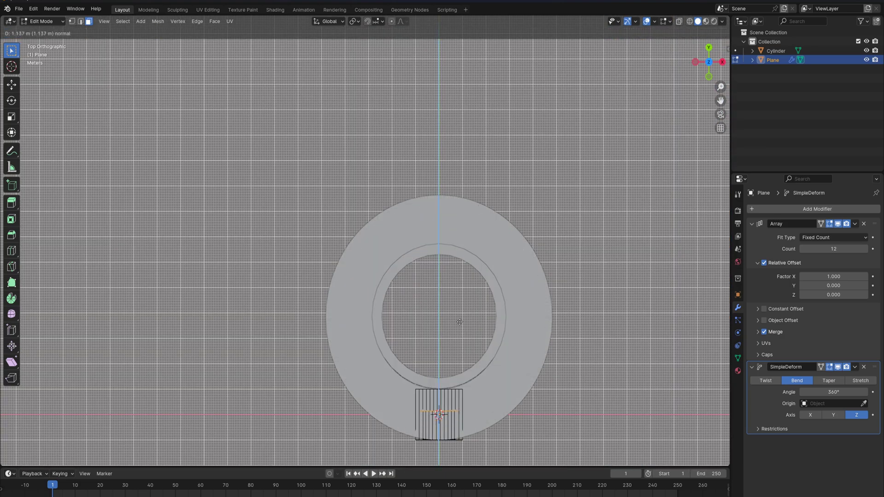
left_click(460, 335)
middle_click_drag(460, 335, 425, 198)
scroll(460, 216, "up", 3)
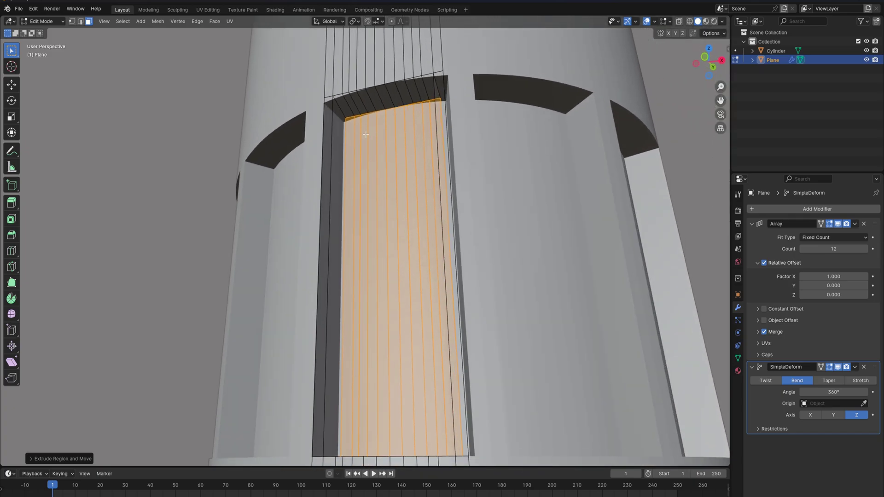
- Add two loop cuts around the recess walls, one close to the outer edge and one close to the inner edge
middle_click_drag(365, 128, 362, 132)
key("ctrl+r")
left_click(362, 132)
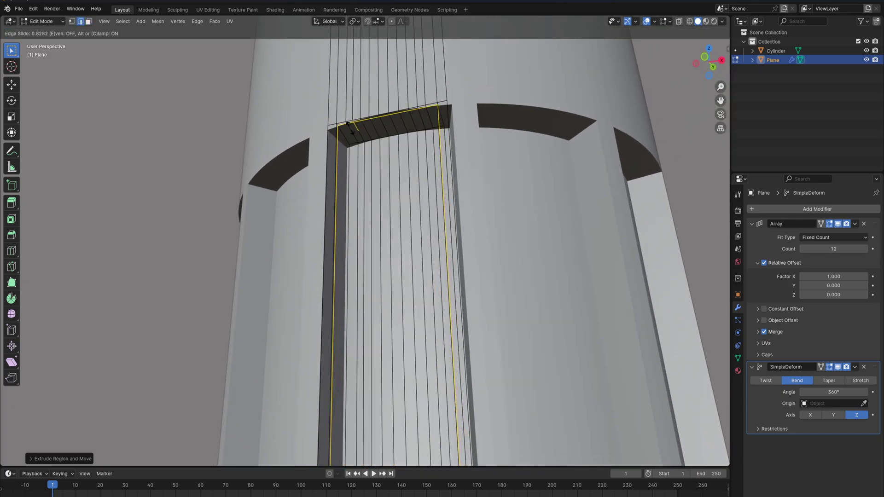
left_click(353, 136)
left_click(357, 141)
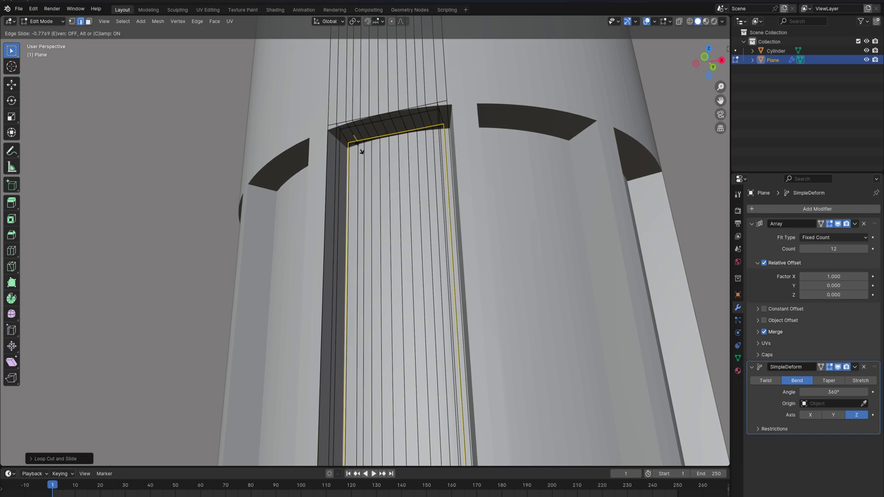
left_click(358, 148)
- Add horizontal loop cuts across the recess, one close to its upper end and one close to its lower end
key("g")
key("g")
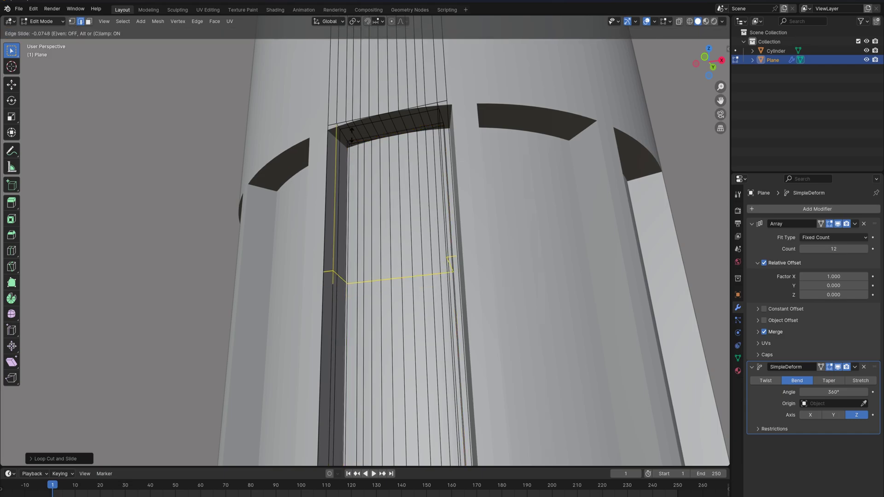
left_click(358, 434)
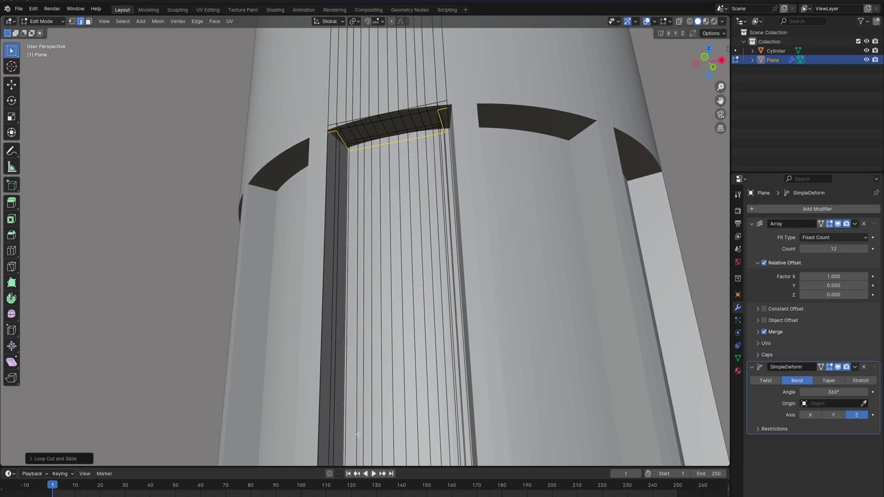
scroll(393, 240, "down", 6)
key("KP_1")
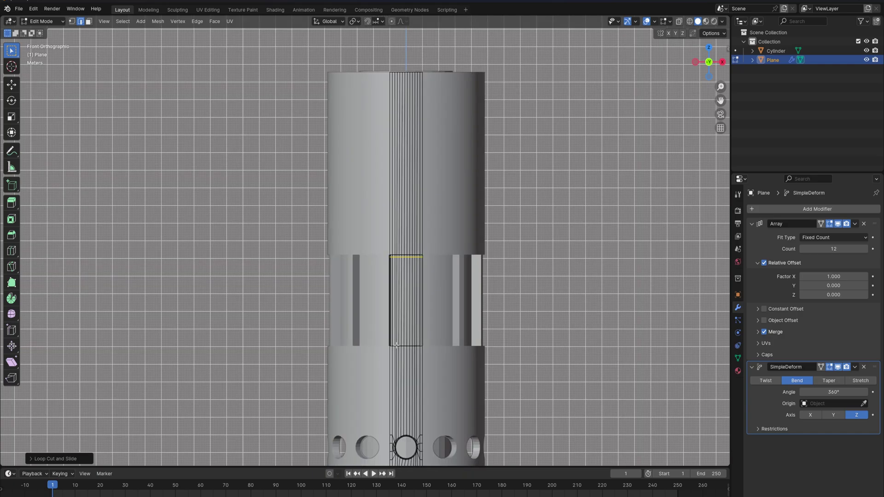
scroll(394, 345, "up", 5)
middle_click_drag(438, 412, 396, 258, "shift")
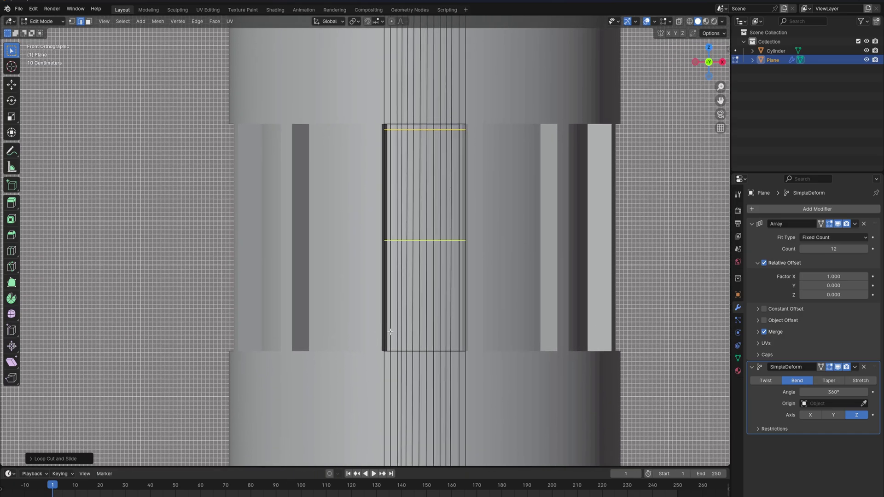
key("g")
key("g")
left_click(385, 438)
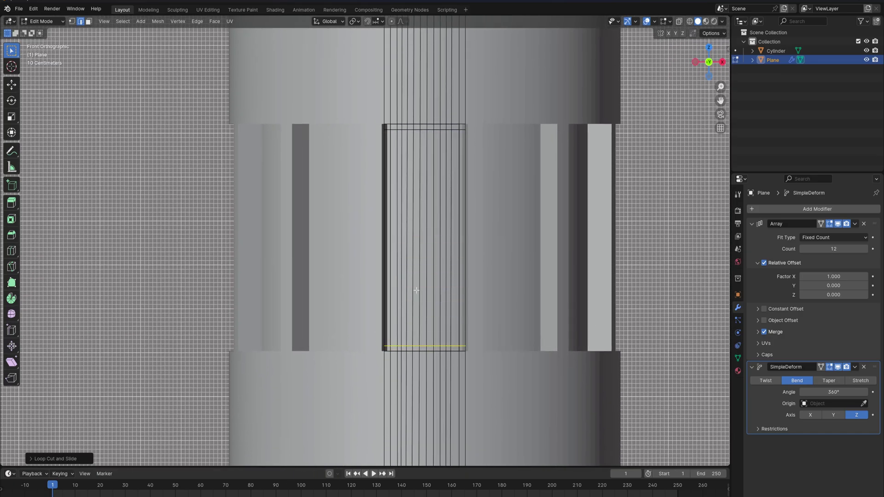
- Add three horizontal loop cuts around the middle of the recess, with the third centred between the other two
left_click(423, 323)
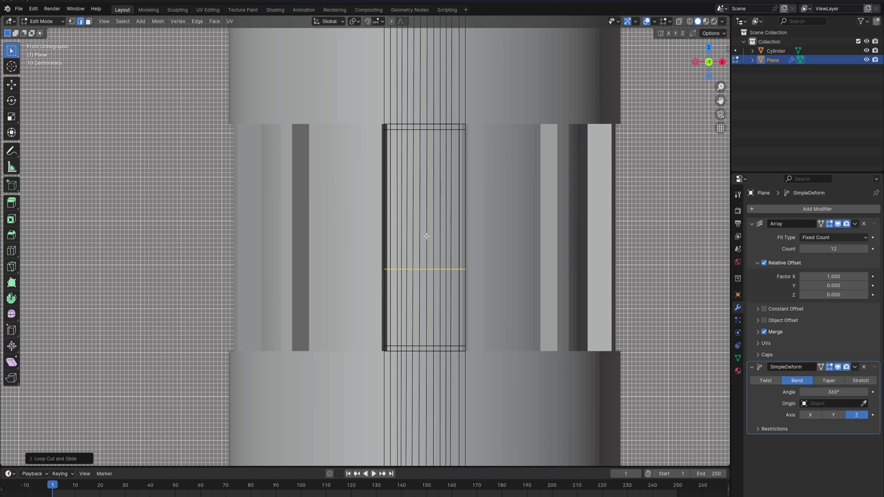
left_click(420, 206)
left_click(389, 231)
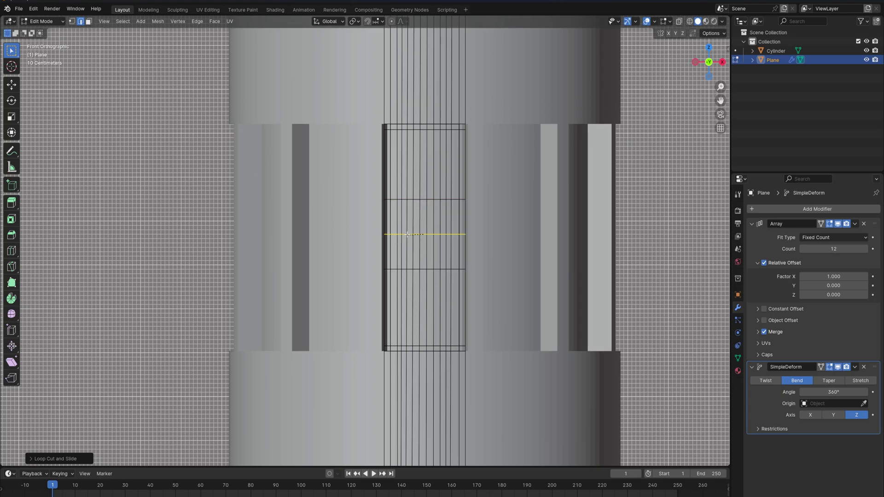
left_click(407, 234)
- Bevel the central loop of the recess to a width of about 0.51 m with 4 segments
key("ctrl+b")
left_click(53, 428)
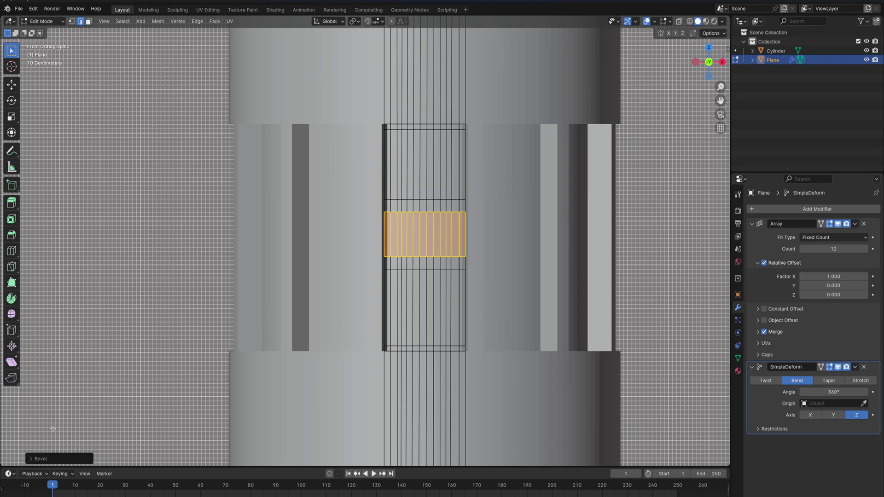
left_click(36, 459)
left_click_drag(108, 329, 129, 328)
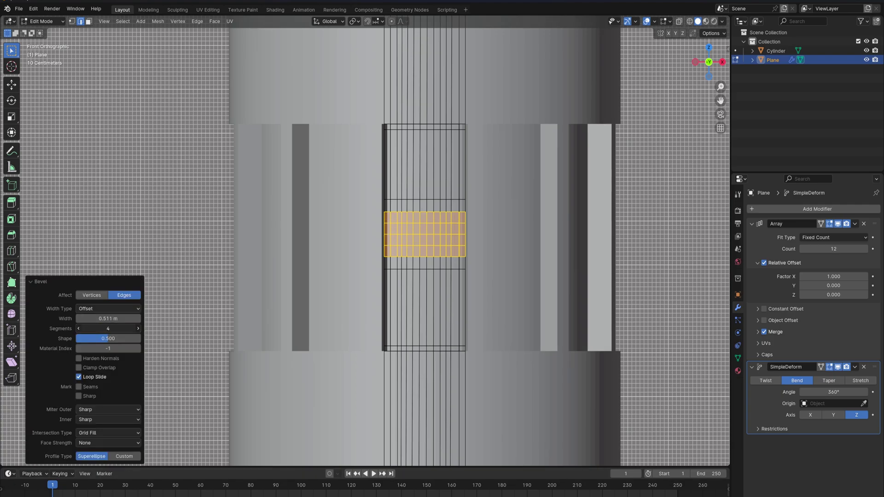
left_click(42, 284)
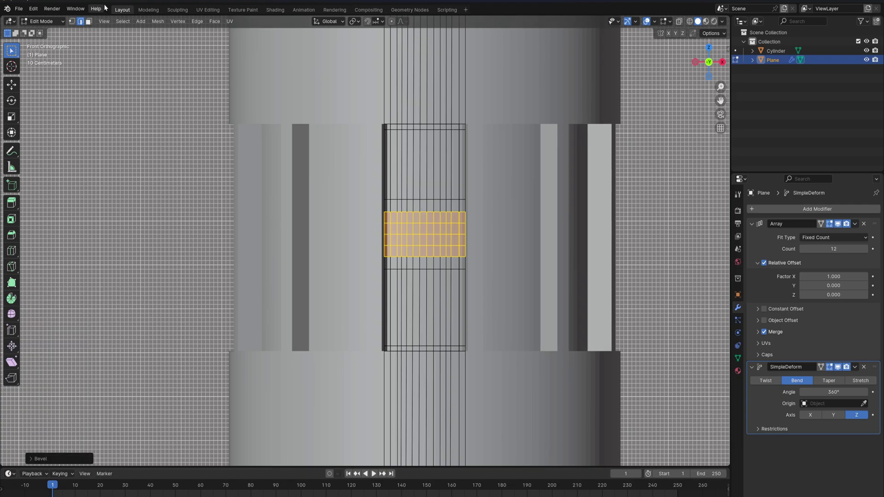
- Shape the central block of recess faces into a LoopTools circle with an angle of about 1.1°, and inset it slightly
left_click(88, 21)
scroll(387, 242, "up", 3)
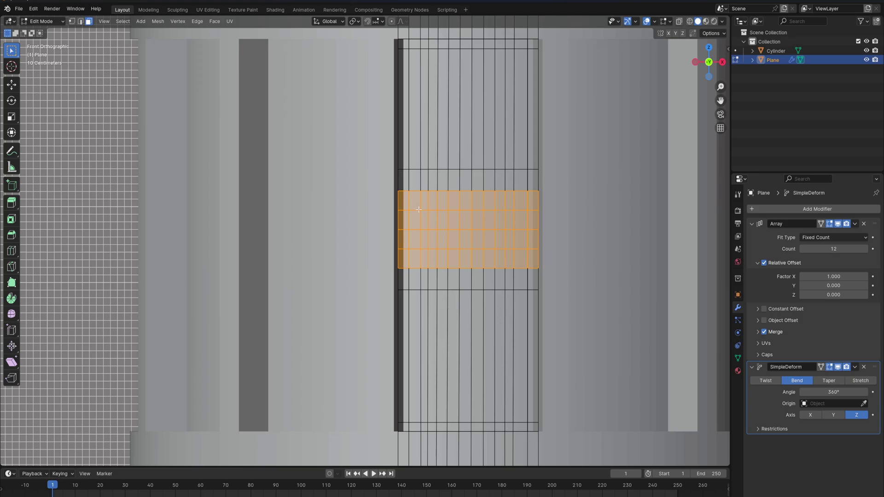
left_click_drag(469, 247, 469, 248)
left_click_drag(441, 195, 494, 273)
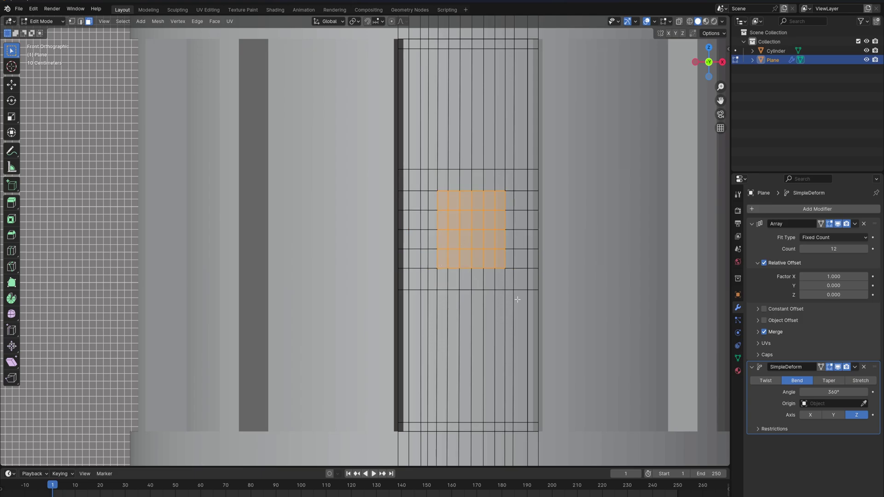
right_click(472, 220)
right_click(472, 207)
mouse_move(475, 207)
left_click(502, 216)
scroll(460, 248, "up", 2)
left_click(51, 459)
left_click_drag(71, 434, 76, 434)
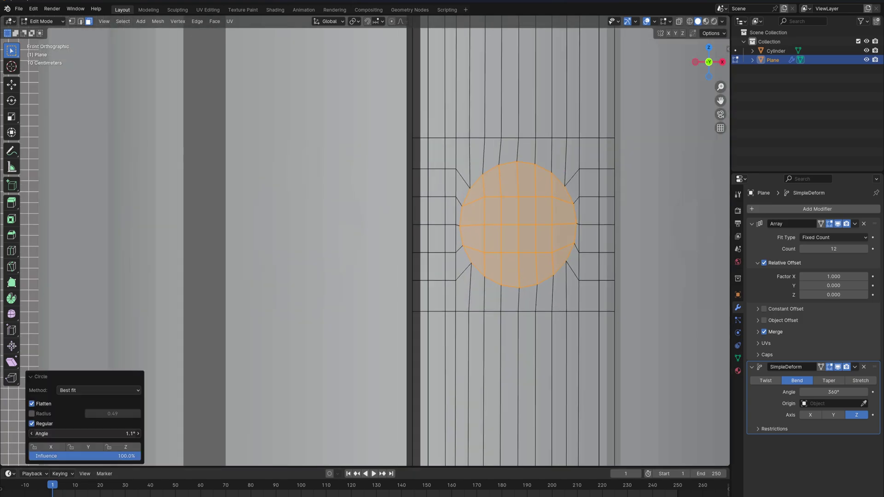
key("i")
left_click(457, 312)
- Extrude the circular faces inward along their normals and delete the end faces to open a round hole
key("e")
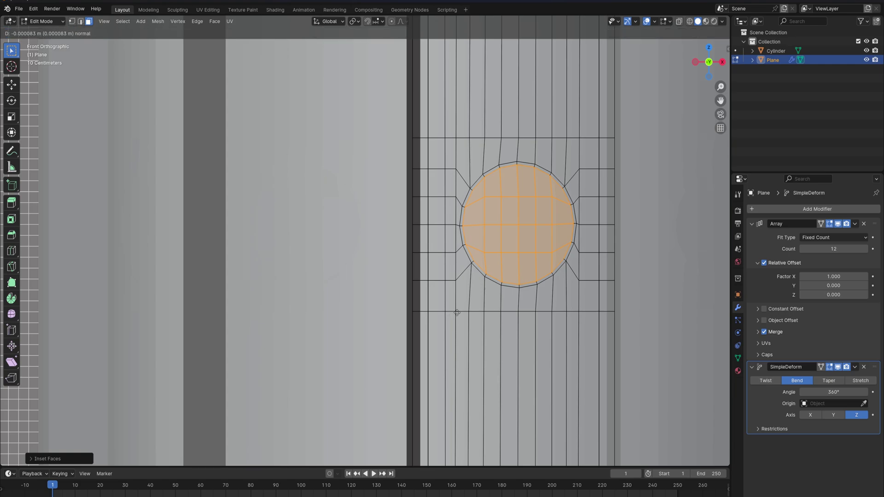
right_click(537, 230)
right_click(537, 278)
left_click(536, 278)
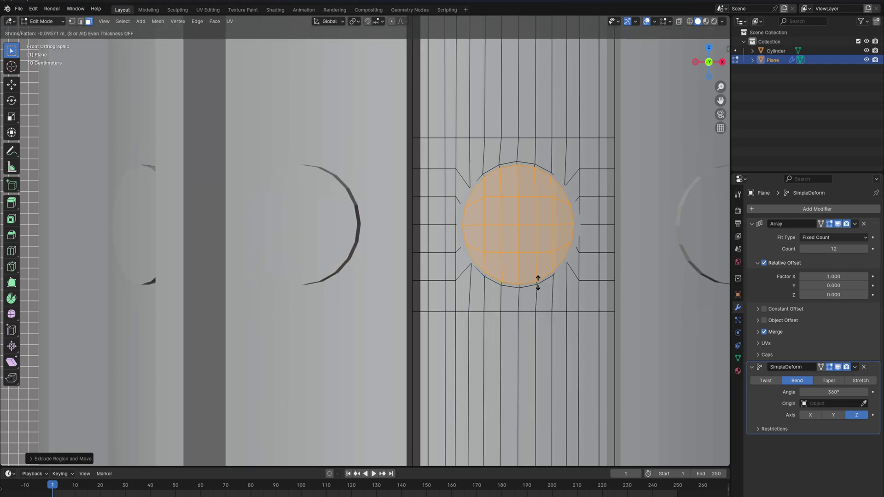
left_click(534, 248)
middle_click_drag(534, 249, 527, 221)
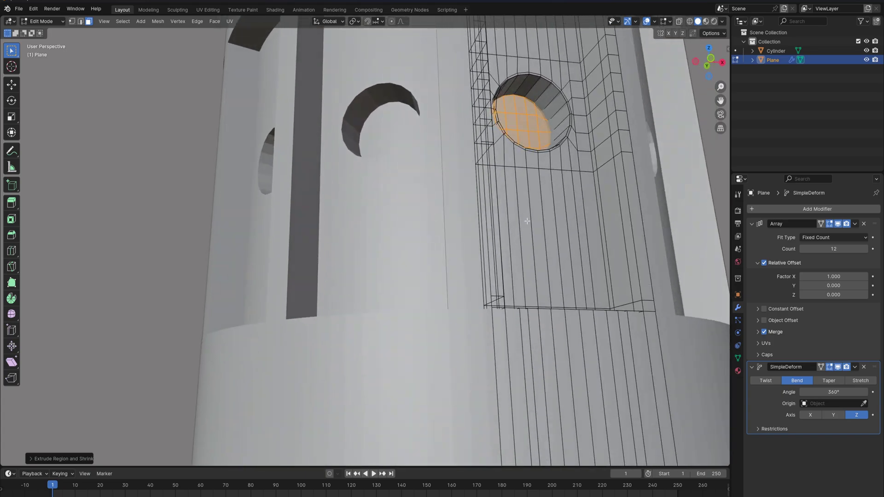
key("x")
left_click(557, 145)
- Add two loop cuts around the hole's inner wall, one close to the back rim and one close to the front rim
middle_click_drag(557, 145, 586, 244)
scroll(496, 273, "up", 4)
key("2")
left_click(594, 249, "alt")
key("g")
key("g")
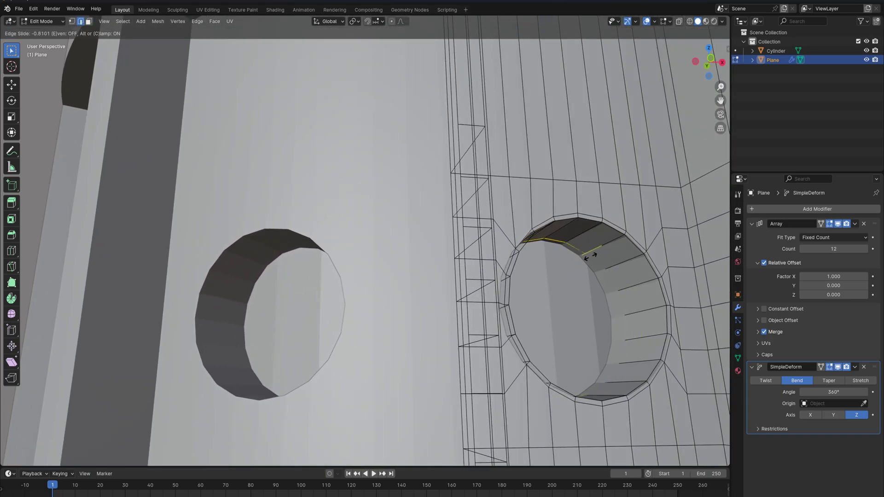
left_click(590, 256)
key("ctrl+r")
left_click(619, 240)
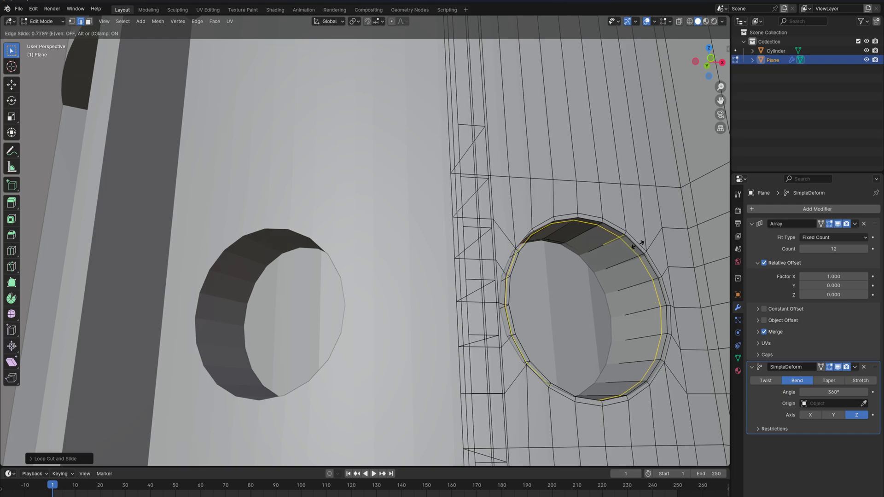
left_click(637, 244)
- Add two horizontal loop cuts across the panel near the upper end of the tower
scroll(353, 347, "down", 8)
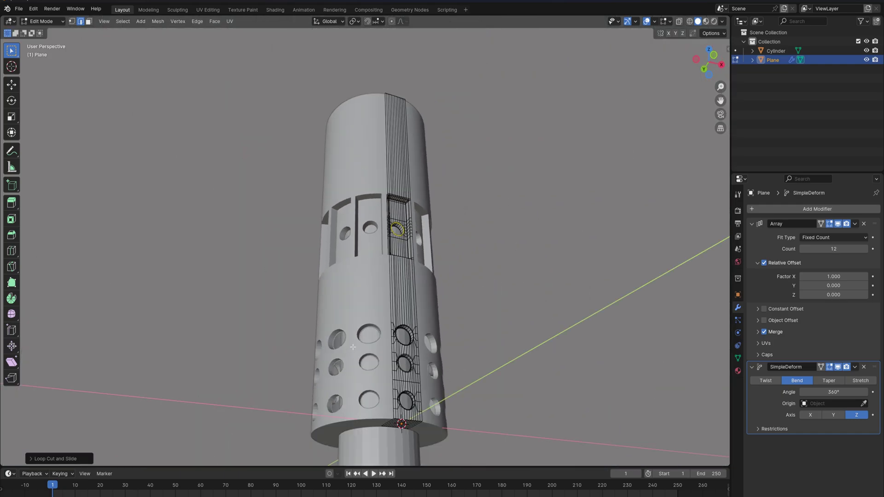
middle_click_drag(353, 346, 430, 316)
scroll(431, 316, "up", 5)
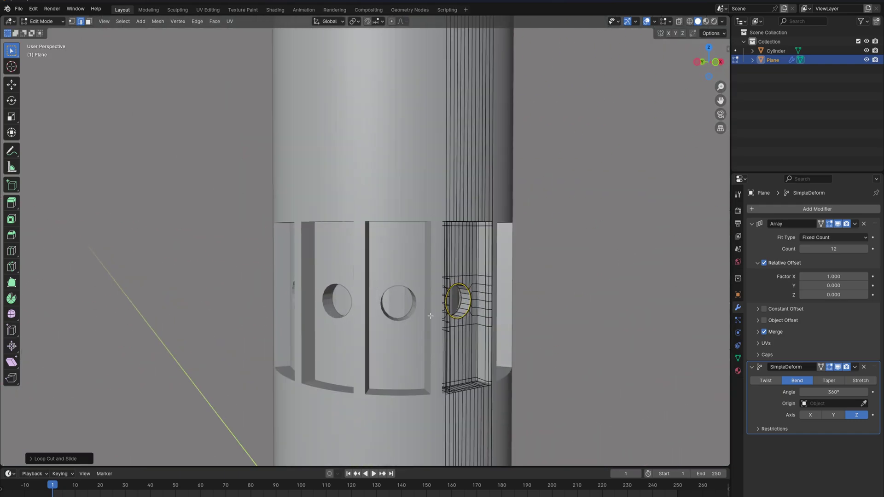
key("KP_1")
scroll(403, 254, "up", 4)
middle_click_drag(373, 186, 387, 267, "shift")
scroll(445, 159, "down", 3)
middle_click_drag(445, 160, 429, 221, "shift")
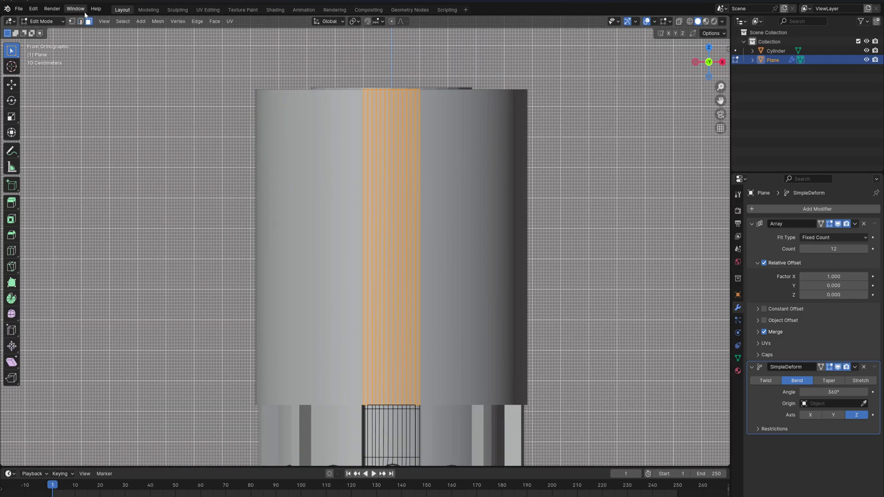
left_click(81, 22)
key("ctrl+r")
left_click(385, 197)
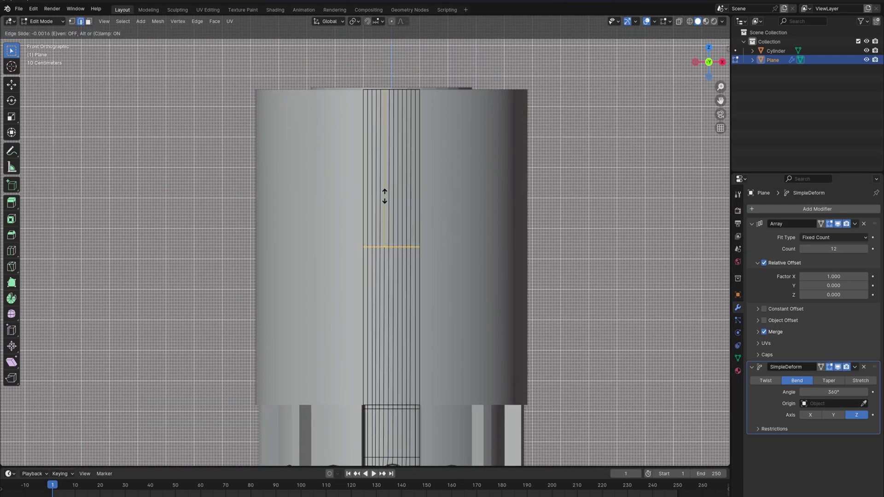
left_click(393, 128)
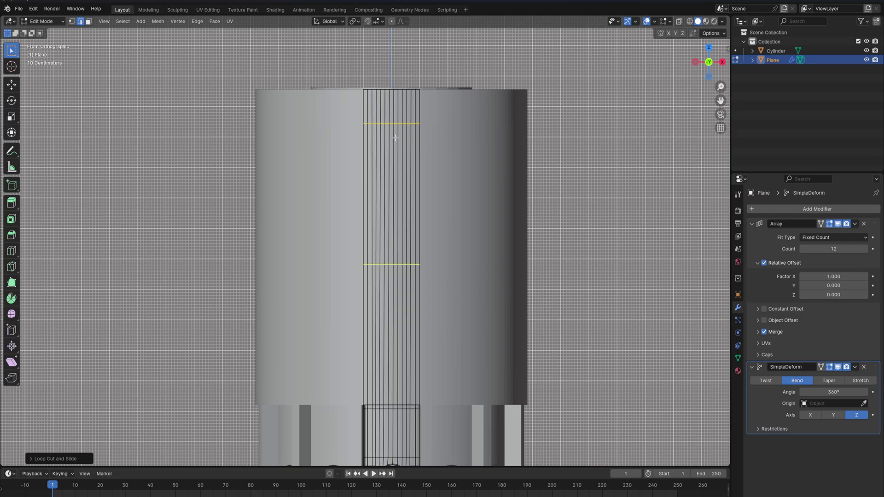
left_click(395, 138)
left_click(398, 22)
- Extrude the face band between the two loop cuts near the tower's top inward along its normals by about 0.69 m
scroll(406, 115, "up", 4)
middle_click_drag(408, 123, 388, 256, "shift")
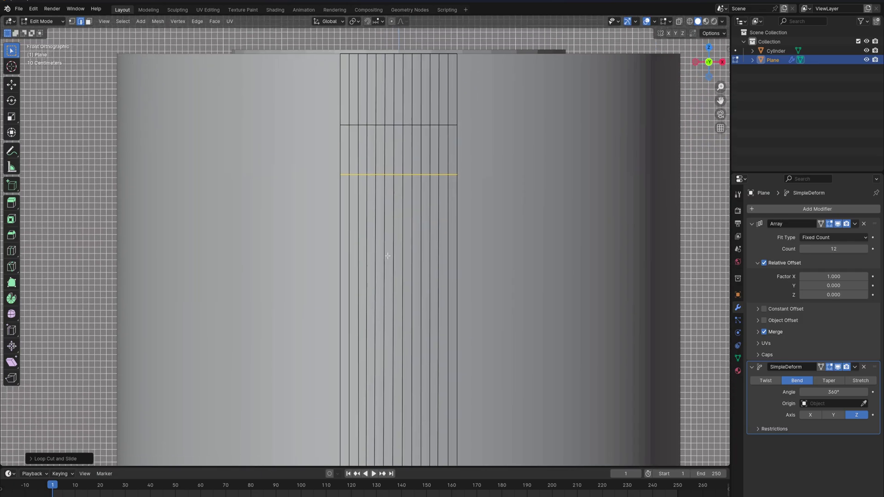
left_click(89, 21)
left_click_drag(578, 155, 329, 172)
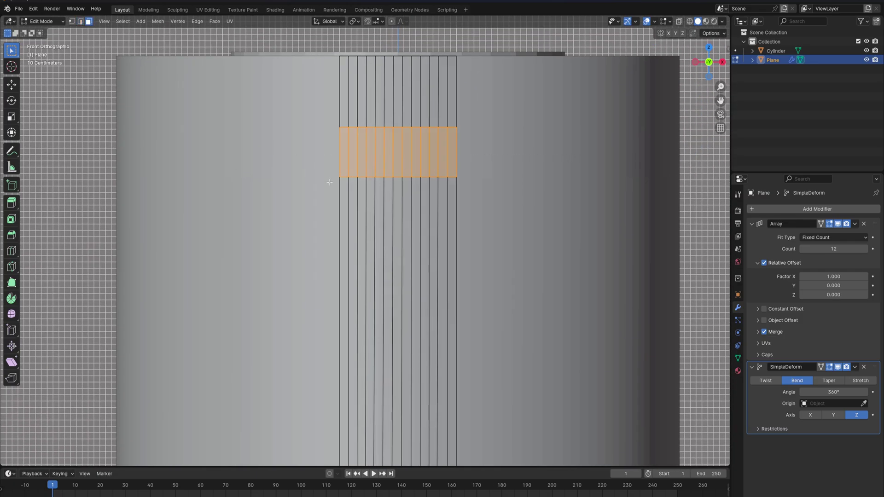
key("e")
right_click(311, 171)
right_click(418, 155)
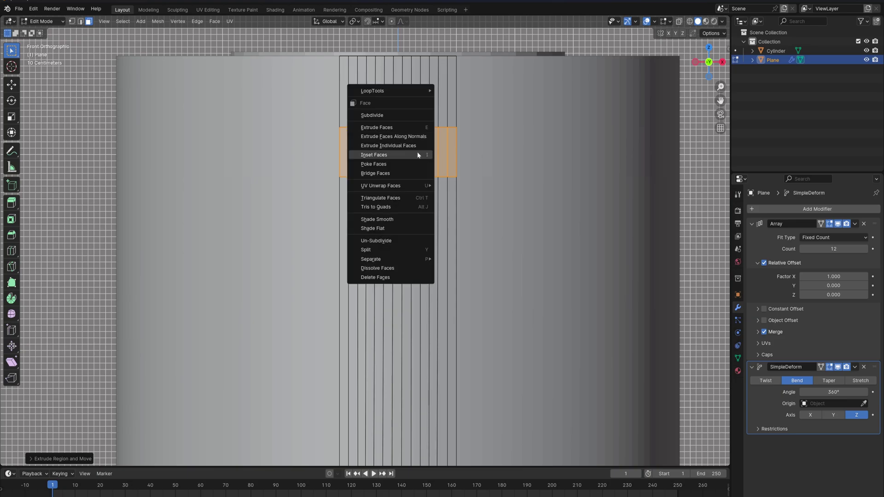
left_click(423, 139)
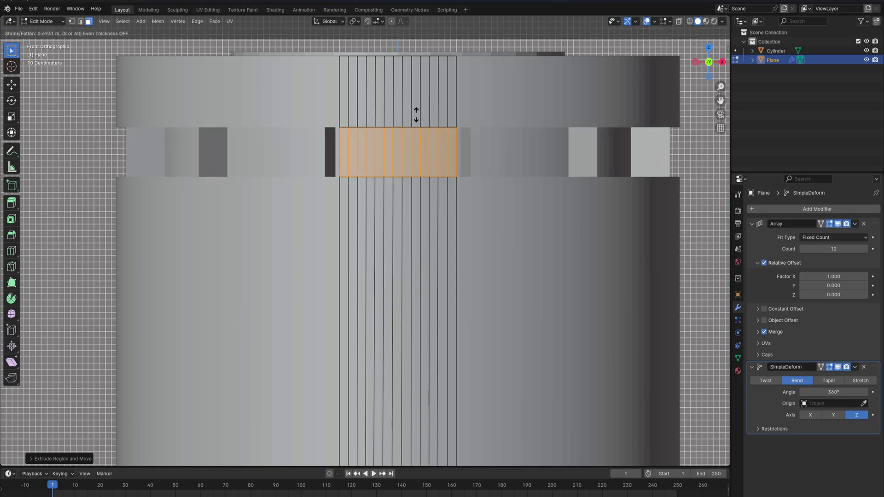
left_click(415, 114)
middle_click_drag(415, 115, 426, 191)
scroll(414, 184, "down", 10)
scroll(367, 198, "up", 2)
middle_click_drag(361, 193, 335, 223)
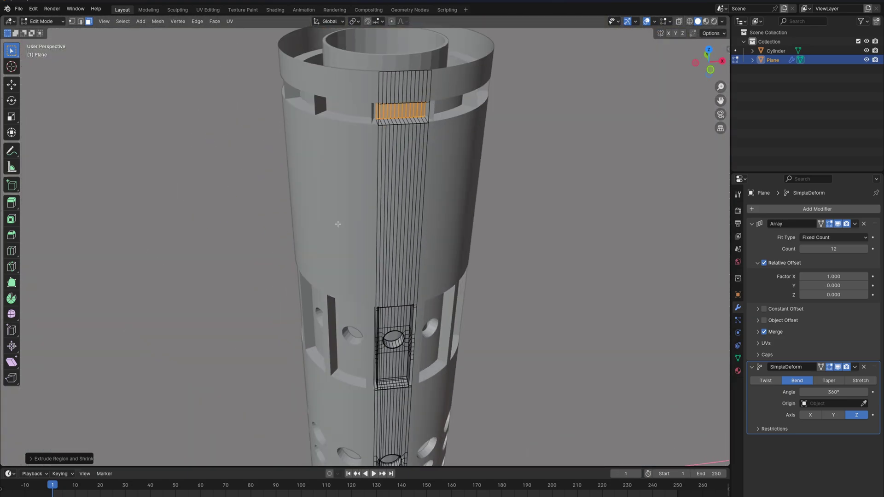
- Add two pairs of closely spaced horizontal loop cuts to the panel section between the wide groove and the recessed panel
key("KP_1")
scroll(355, 209, "up", 3)
middle_click_drag(388, 132, 382, 222, "shift")
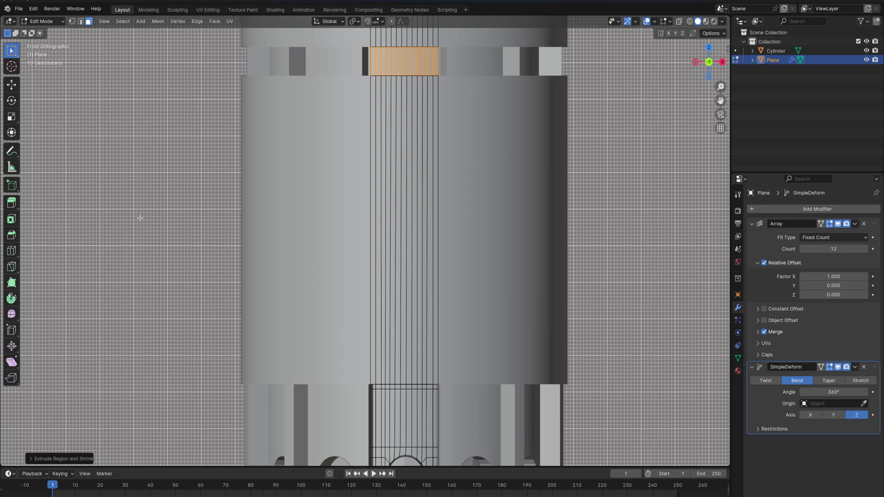
left_click(376, 213)
right_click(379, 207)
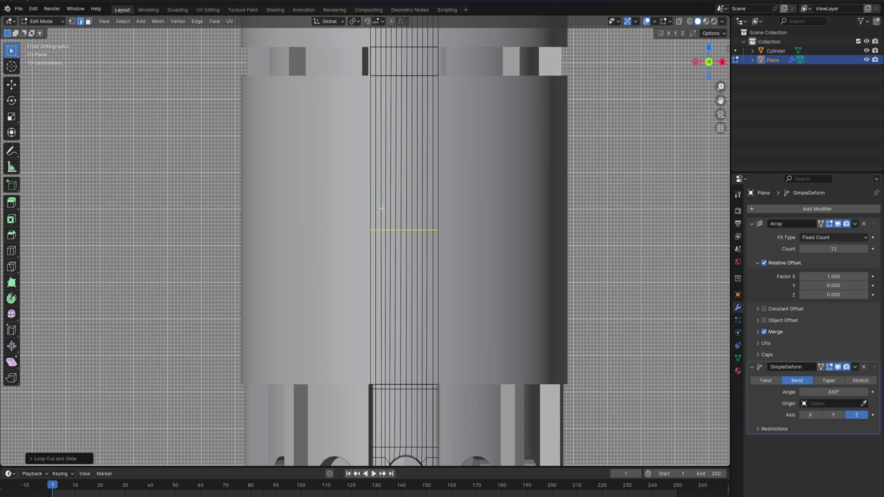
key("ctrl+r")
left_click(388, 193)
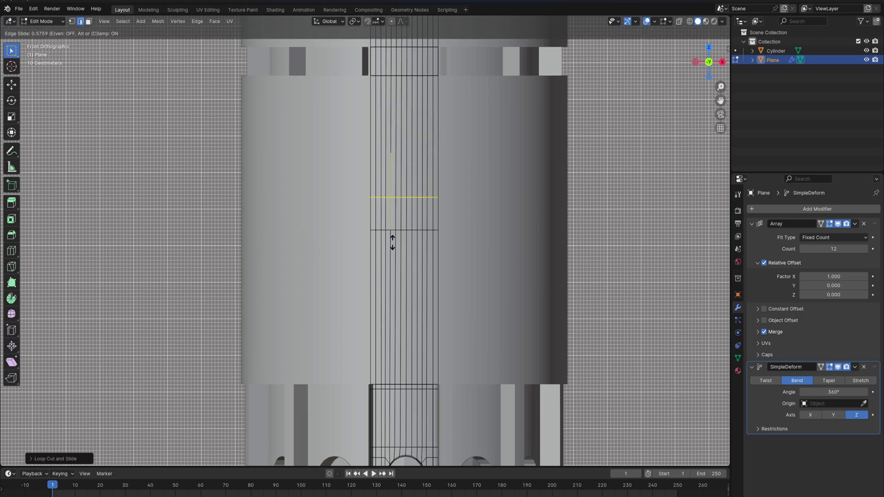
left_click(390, 262)
left_click(392, 153)
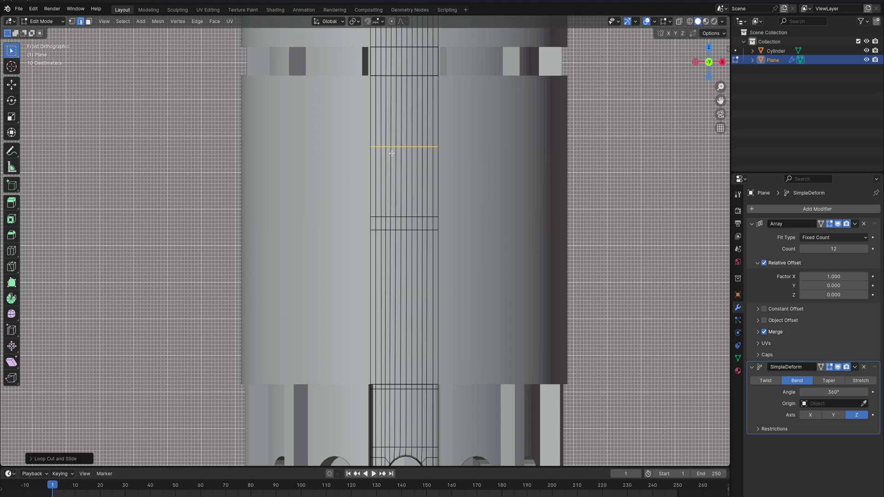
left_click(394, 138)
left_click(398, 162)
- Extrude the two thin face bands between the paired loop cuts inward along their normals by about 1.13 m
left_click(88, 22)
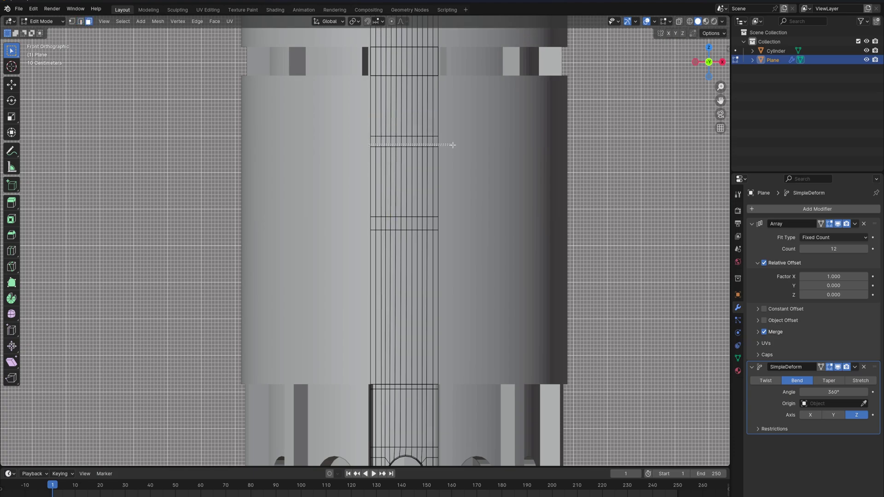
left_click_drag(453, 145, 453, 145)
left_click_drag(394, 225, 453, 224, "shift")
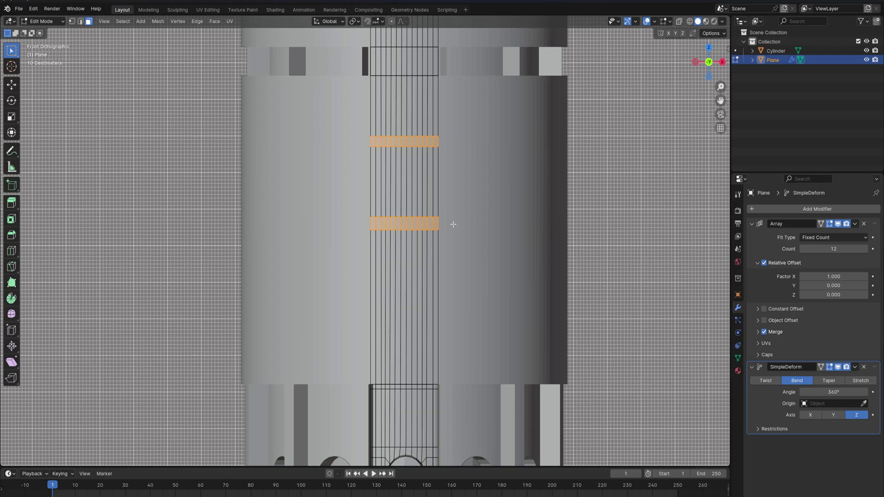
right_click(411, 219)
left_click(412, 221)
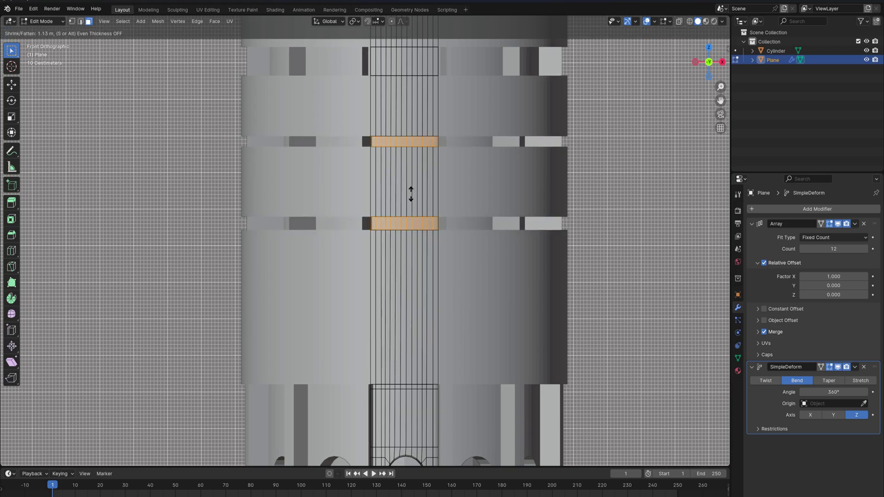
left_click(411, 193)
- Delete the side end faces of the wide upper groove so that it runs continuously around the tower
middle_click_drag(411, 194, 461, 230)
scroll(201, 68, "up", 3)
key("Tab")
key("Tab")
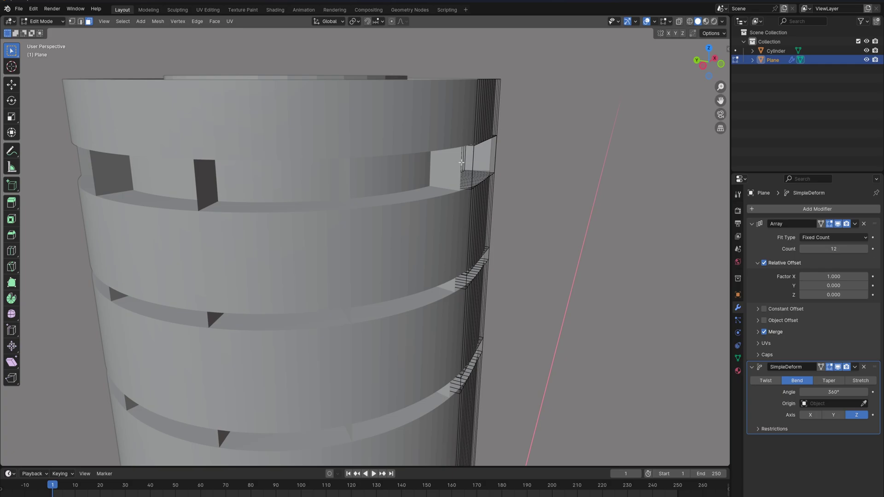
left_click(466, 161)
middle_click_drag(466, 162, 444, 172)
left_click(499, 162, "shift")
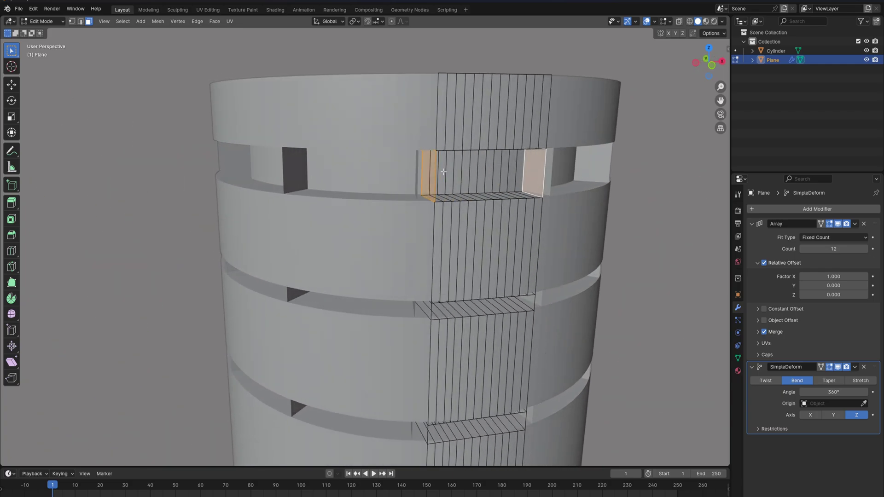
key("x")
left_click(459, 179)
middle_click_drag(505, 253, 494, 245)
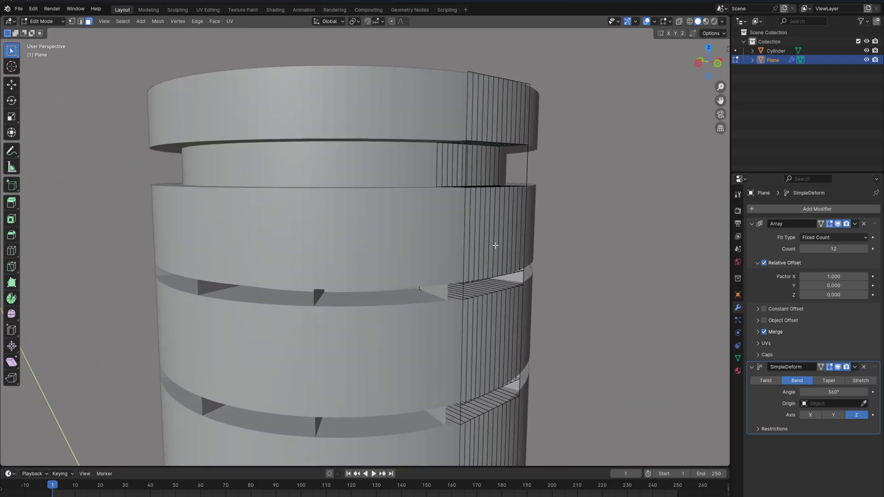
- Delete the side end faces of the two narrow grooves so that they run continuously around the tower
left_click(512, 276)
middle_click_drag(428, 290, 429, 338)
key("x")
left_click(355, 292)
scroll(356, 294, "down", 2)
middle_click_drag(429, 339, 431, 194, "shift")
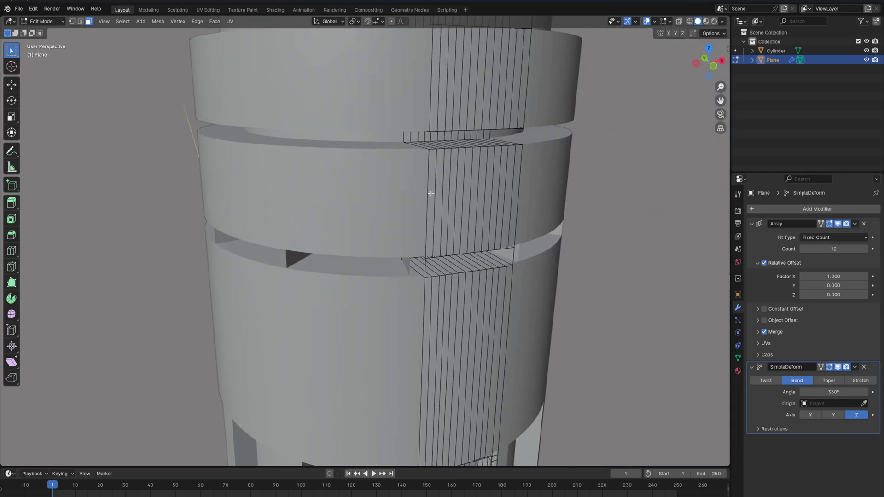
key("x")
left_click(415, 263)
- Add loop cuts close to the outer and inner edges of the lower narrow groove's floor
middle_click_drag(414, 263, 386, 275)
scroll(387, 275, "up", 5)
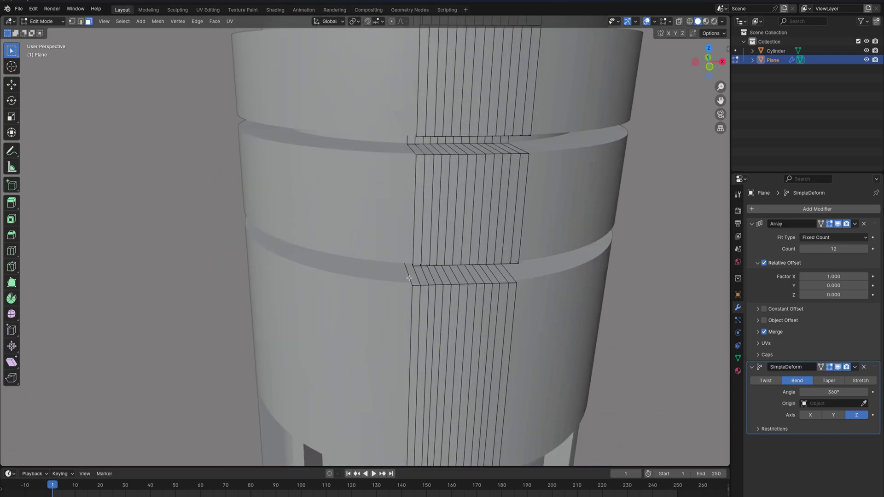
left_click(414, 280)
left_click(416, 285)
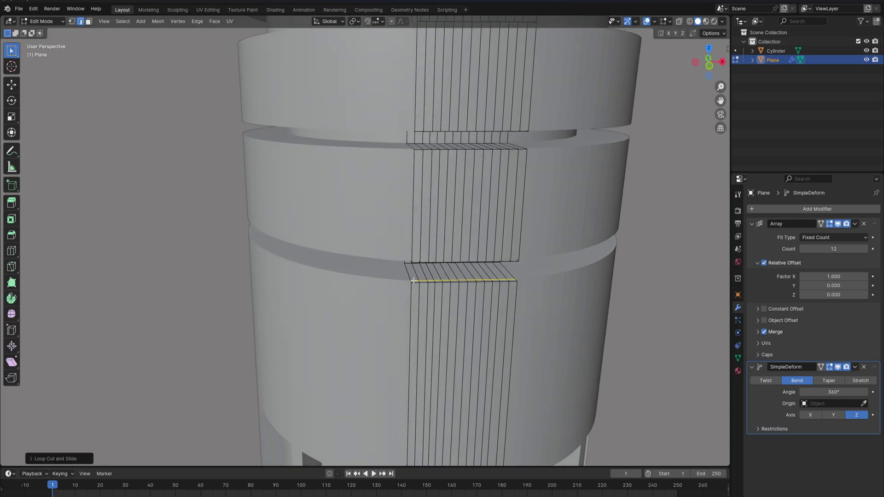
scroll(409, 274, "up", 3)
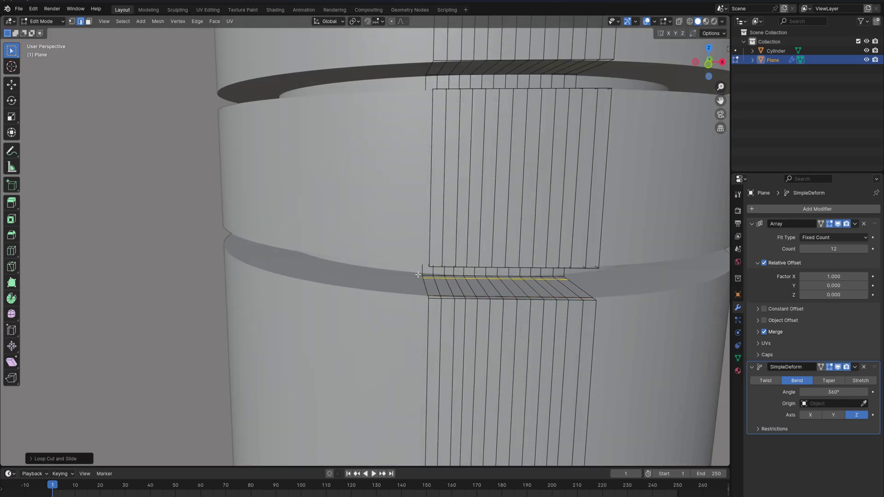
- Add supporting loop cuts close to the edges of the lower narrow groove's inner wall and ceiling
middle_click_drag(420, 277, 446, 197)
key("ctrl+r")
left_click(435, 194)
left_click(433, 172)
key("ctrl+r")
left_click(430, 226)
left_click(430, 229)
key("ctrl+r")
left_click(429, 254)
left_click(418, 261)
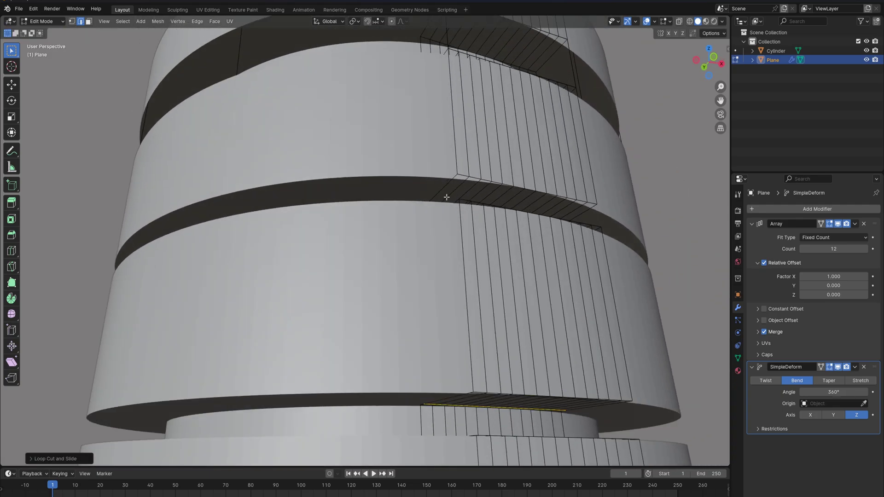
- Add supporting loop cuts close to the edges of the upper narrow groove, edge-sliding them into place
key("g")
key("g")
left_click(463, 159)
middle_click_drag(463, 158, 451, 196)
key("ctrl+r")
left_click(432, 196)
left_click(414, 219)
- Place horizontal loop cuts close to the upper and lower edges of the ring between the two narrow grooves
middle_click_drag(414, 220, 455, 227)
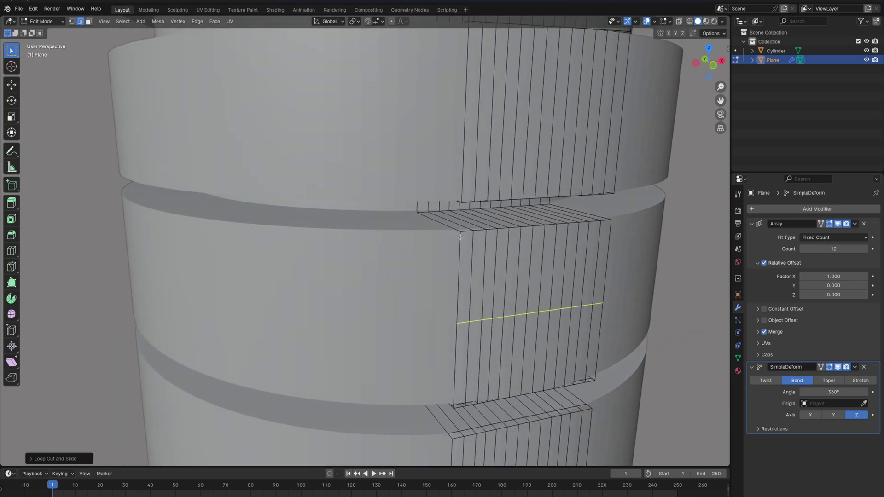
key("g")
key("g")
left_click(452, 155)
key("ctrl+r")
left_click(460, 381)
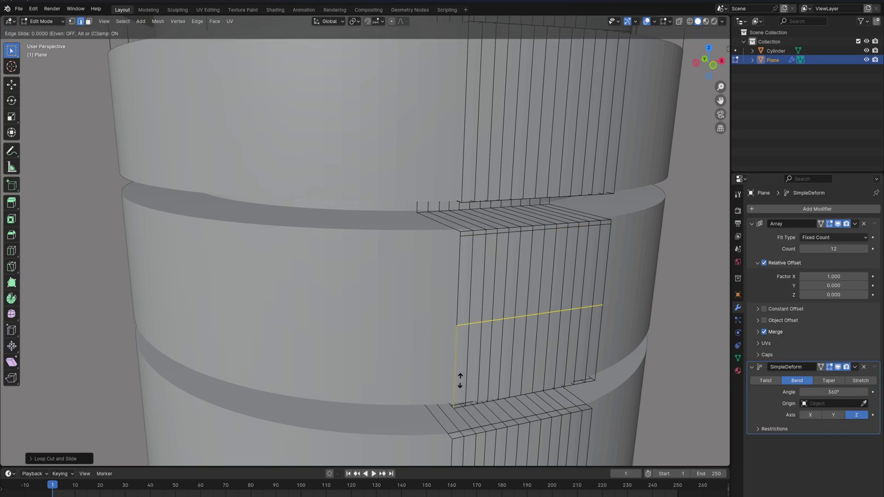
left_click(473, 455)
- Add loop cuts close to the upper and lower edges of the tall section between the lower narrow groove and the recessed panels
middle_click_drag(474, 455, 468, 333)
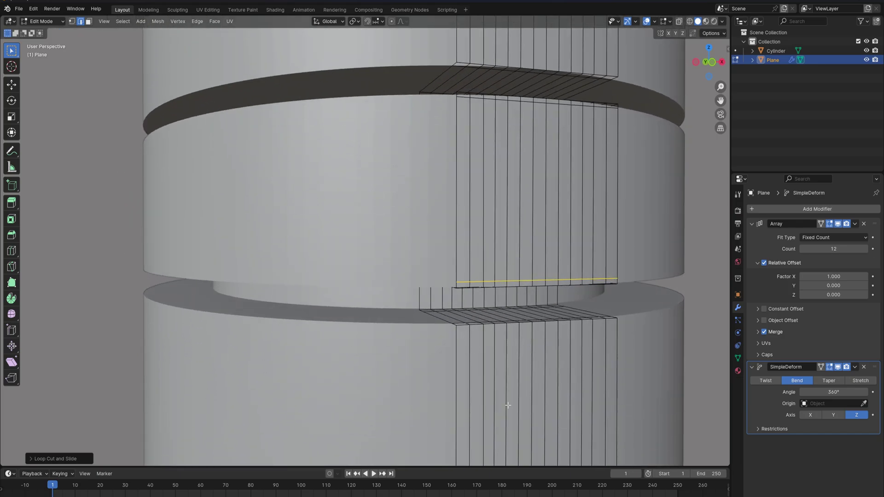
scroll(509, 399, "down", 3)
key("ctrl+r")
left_click(487, 335)
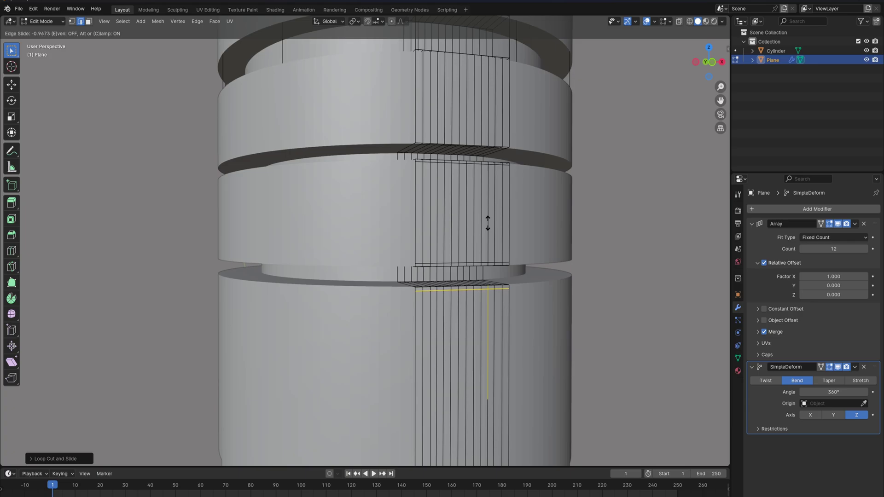
scroll(488, 223, "down", 5, "shift")
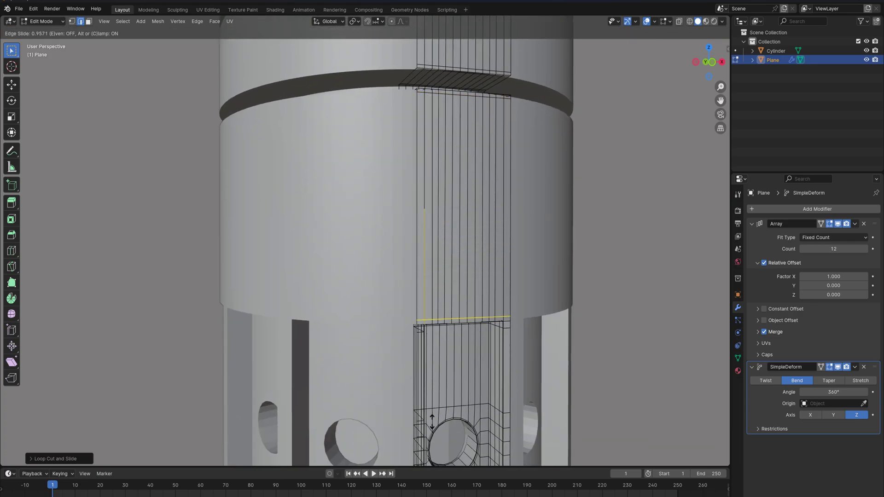
left_click(432, 422)
- Add loop cuts close to the lower and upper edges of the ring directly below the wide groove
middle_click_drag(428, 171, 425, 260, "shift")
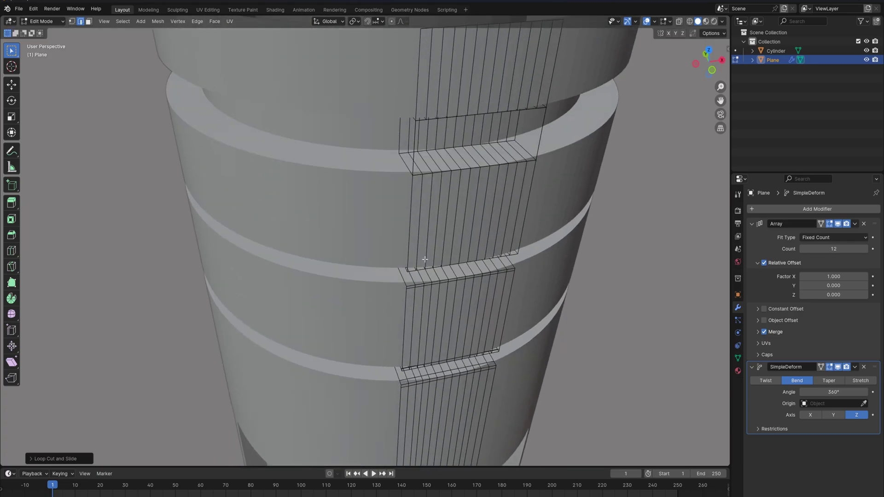
key("ctrl+r")
left_click(425, 260)
left_click(432, 302)
middle_click_drag(432, 301, 433, 159)
scroll(433, 159, "up", 2)
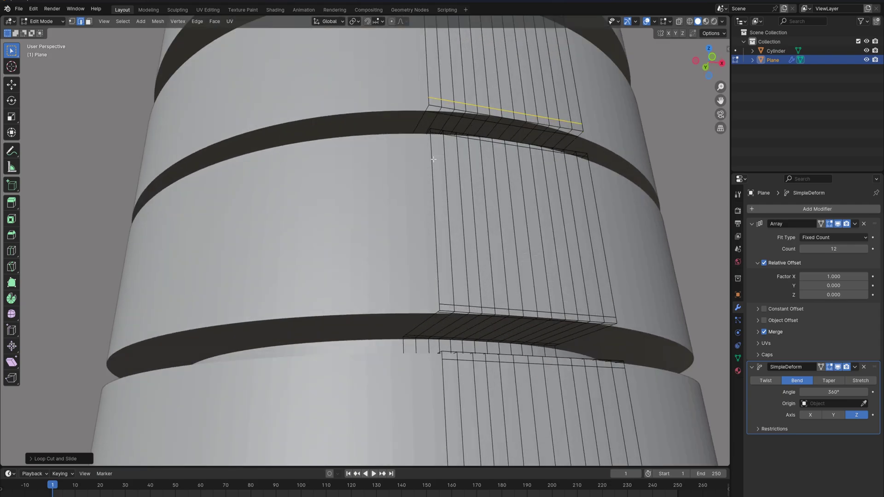
middle_click_drag(443, 108, 438, 164)
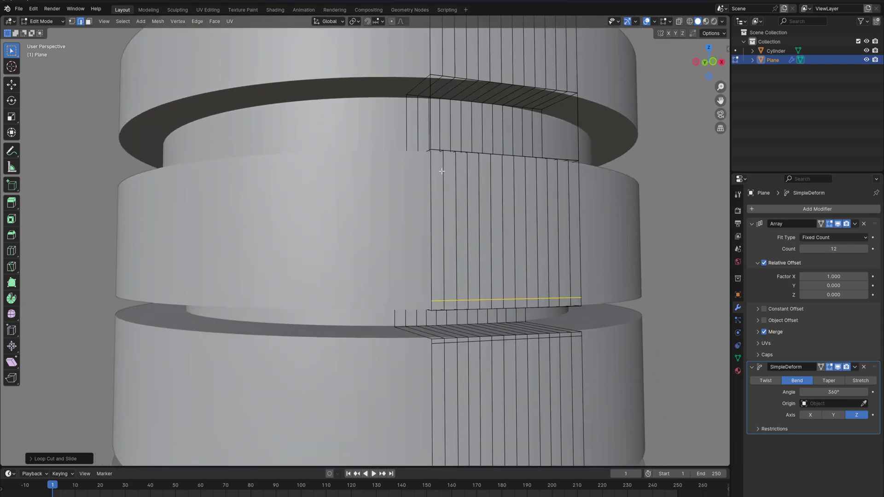
left_click(440, 161)
left_click(443, 100)
- Add loop cuts close to the outer and inner edges of the wide groove's floor
middle_click_drag(446, 115, 498, 242)
scroll(467, 188, "up", 2)
key("ctrl+r")
left_click(499, 244)
left_click(517, 279)
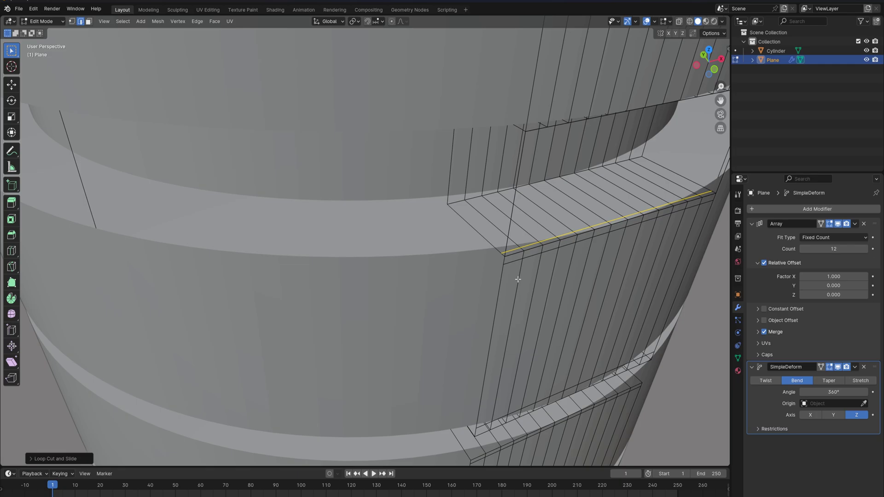
left_click(483, 227)
left_click(464, 195)
- Add loop cuts close to the lower and upper edges of the wide groove's inner wall
key("ctrl+r")
left_click(462, 190)
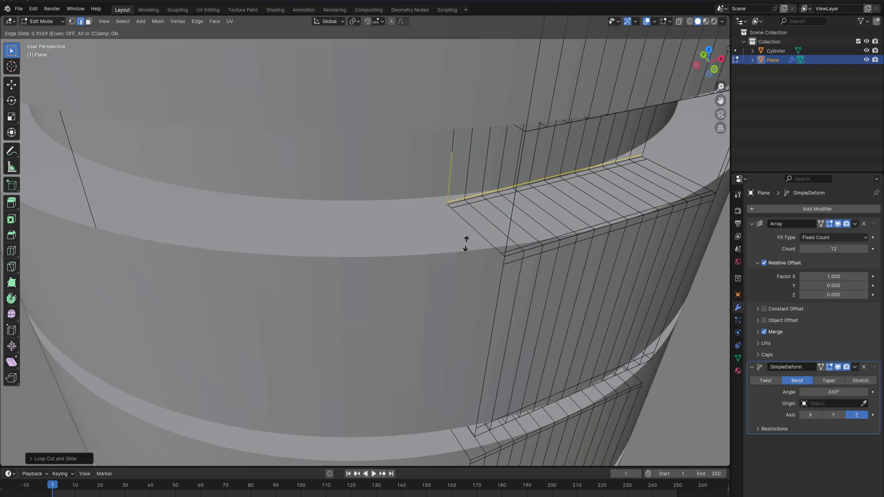
middle_click_drag(465, 244, 438, 197)
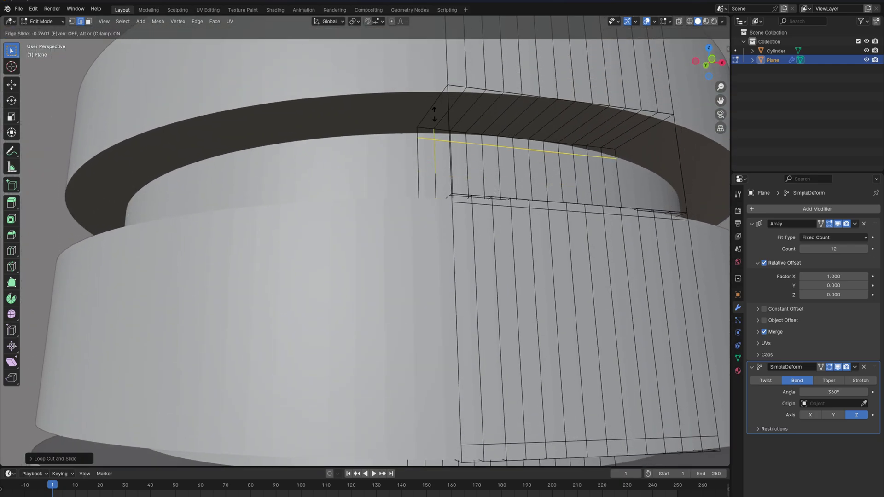
left_click(434, 111)
- Add loop cuts close to the inner and outer edges of the wide groove's ceiling
key("ctrl+r")
left_click(440, 119)
left_click(442, 143)
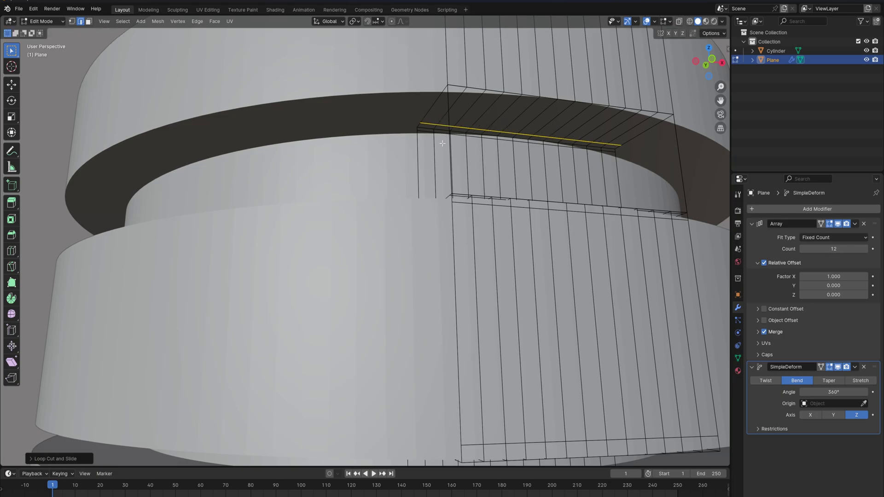
mouse_move(443, 143)
middle_mouse_down()
mouse_move(443, 156)
mouse_move(451, 150)
middle_mouse_up()
key("ctrl+r")
left_click(457, 133)
left_click(461, 116)
- Add a horizontal loop cut close to the upper edge of the tower's topmost ring
scroll(455, 131, "down", 2)
key("ctrl+r")
left_click(450, 150)
left_click(444, 99)
- Add horizontal loop cuts across the middle of the upper rings and spread several over the plain wall above the recessed panels
scroll(438, 187, "down", 1)
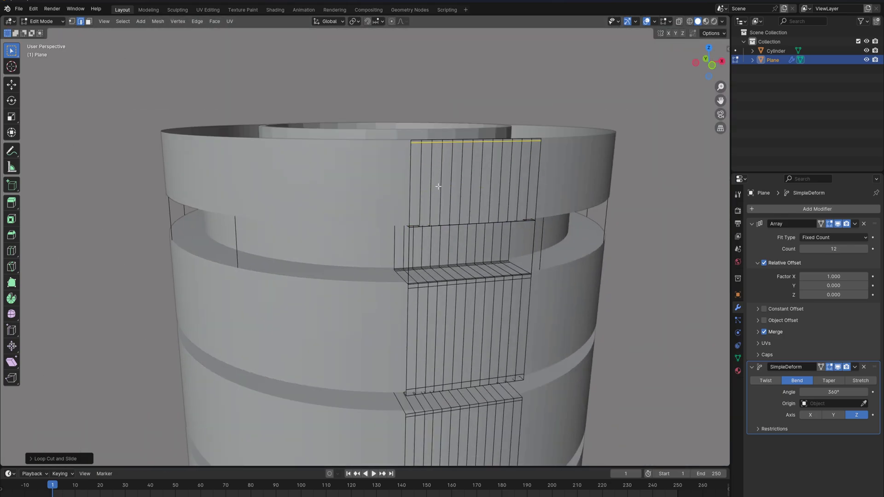
key("ctrl+r")
scroll(421, 205, "down", 3)
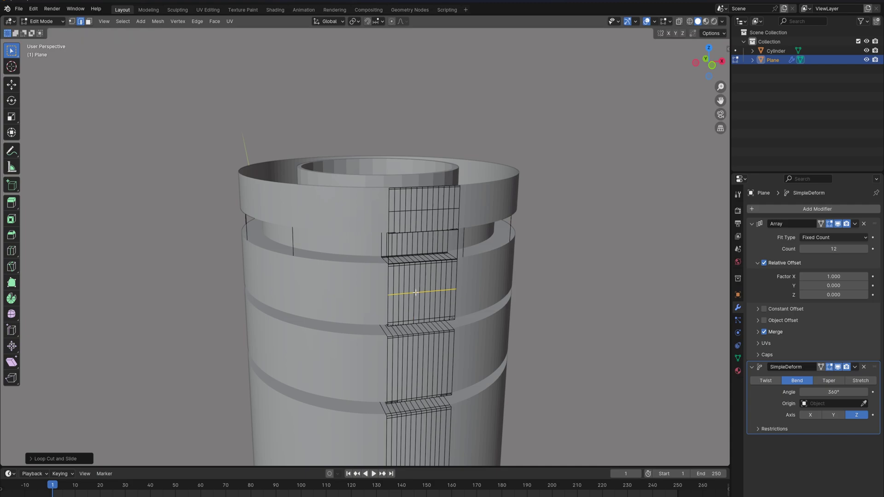
middle_click_drag(416, 292, 424, 209)
left_click(442, 250)
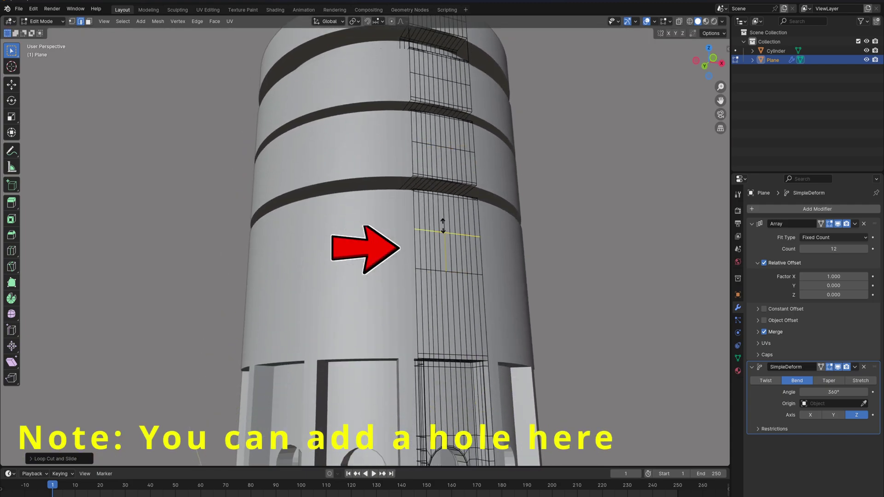
left_click(433, 323)
scroll(432, 322, "down", 2)
middle_click_drag(433, 322, 435, 344)
scroll(409, 328, "down", 3)
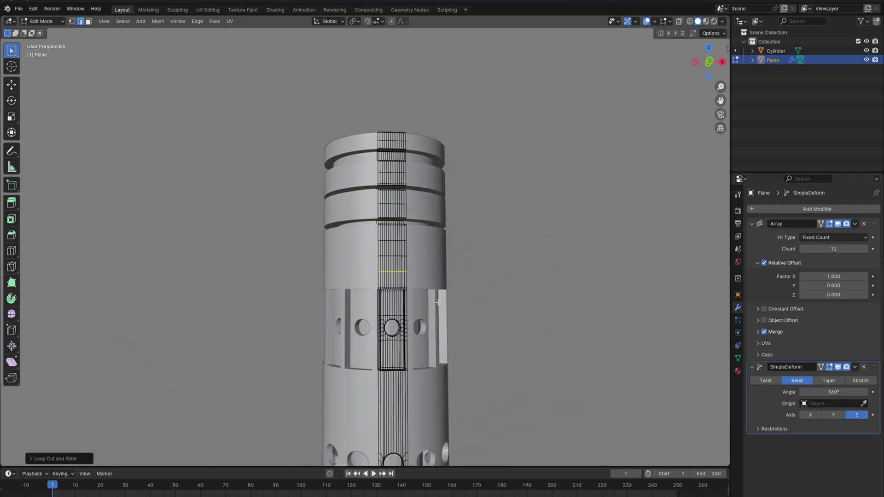
- Add two horizontal loop cuts on the wall between the recessed panel and the large round holes, scaling each to 0 along Z
scroll(439, 303, "up", 5)
key("s")
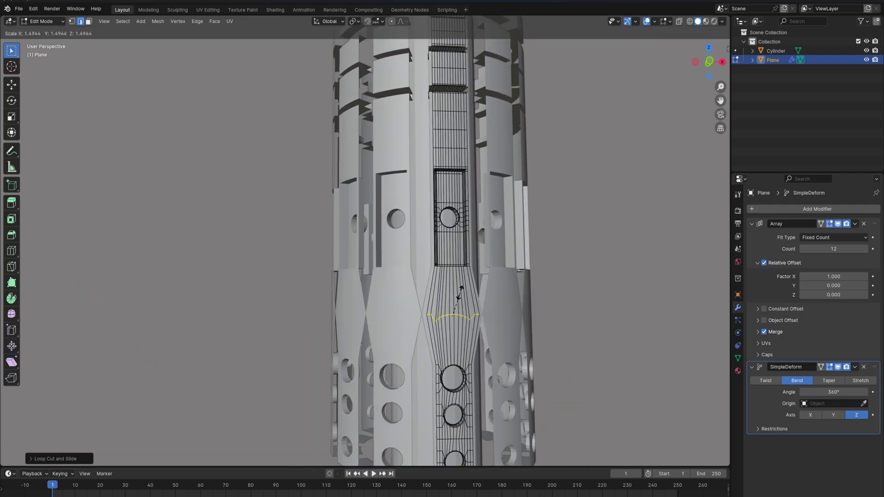
key("z")
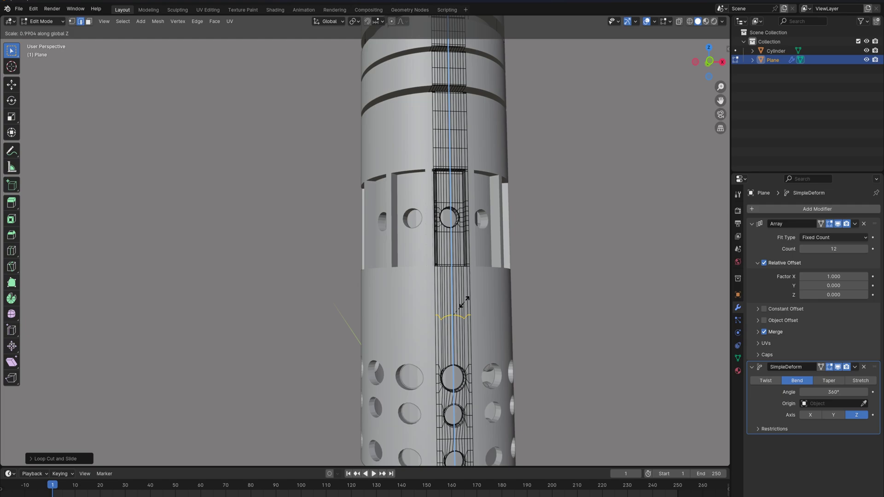
key("0")
key("Return")
key("s")
key("z")
key("0")
key("Return")
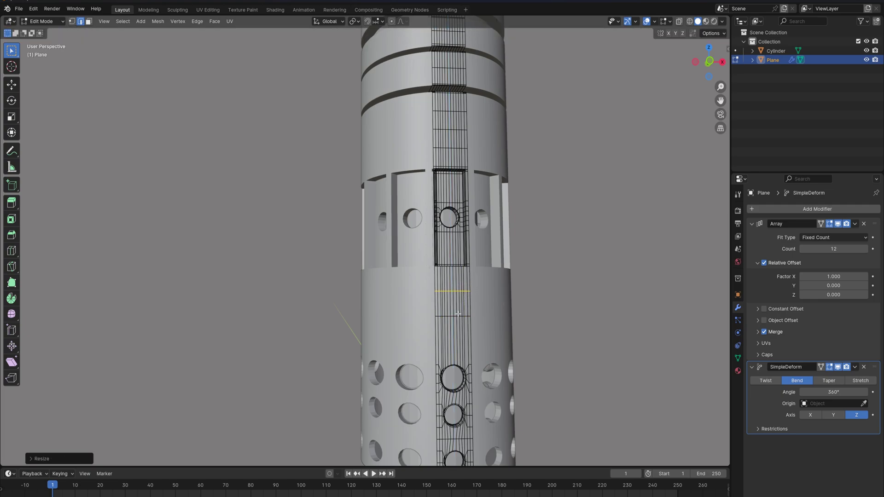
- Add a loop cut just above the row of large round holes and flatten it by scaling to 0 along Z
key("ctrl+r")
left_click(454, 342)
right_click(453, 342)
key("s")
key("z")
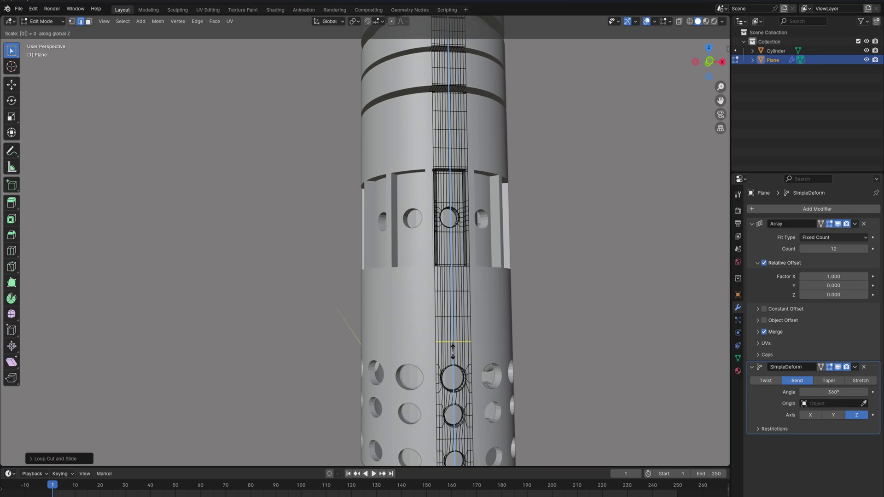
key("Return")
- Move the flattened loop along Z right next to the round hole and add a centred loop cut in the gap above it
key("g")
key("z")
key("Return")
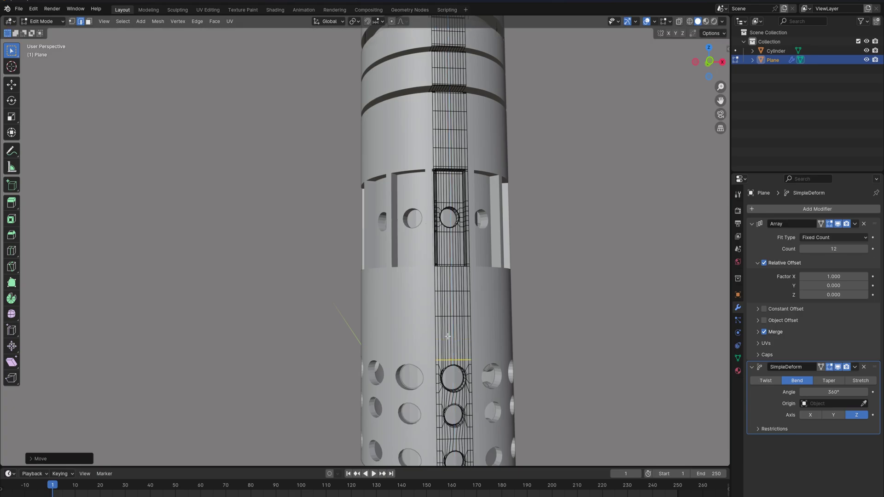
key("ctrl+r")
left_click(450, 336)
right_click(449, 336)
- Add loop cuts close to the outer and inner edges of the tower's flat end face
middle_click_drag(449, 337, 498, 275)
key("ctrl+r")
left_click(524, 345)
left_click(533, 319)
key("ctrl+r")
left_click(515, 321)
left_click(513, 353)
- Add a central loop cut across the flat end face and bevel it into five evenly spaced loops
scroll(512, 306, "up", 2)
left_click(89, 22)
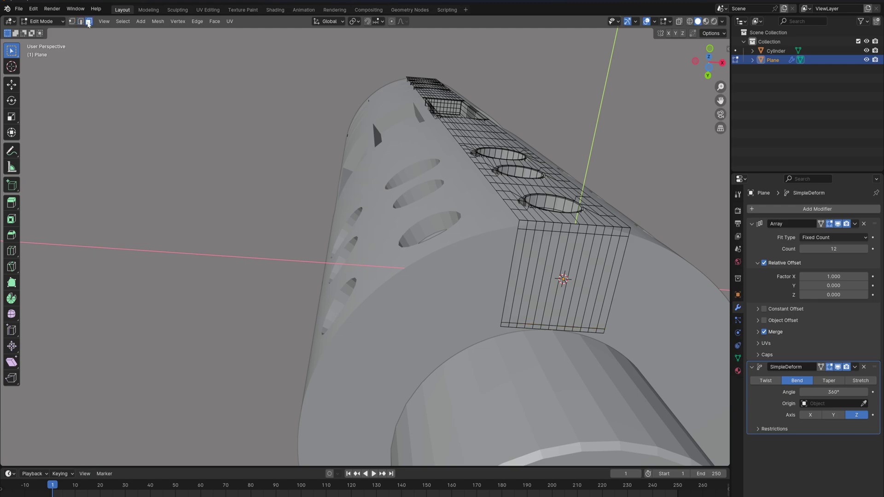
key("ctrl+z")
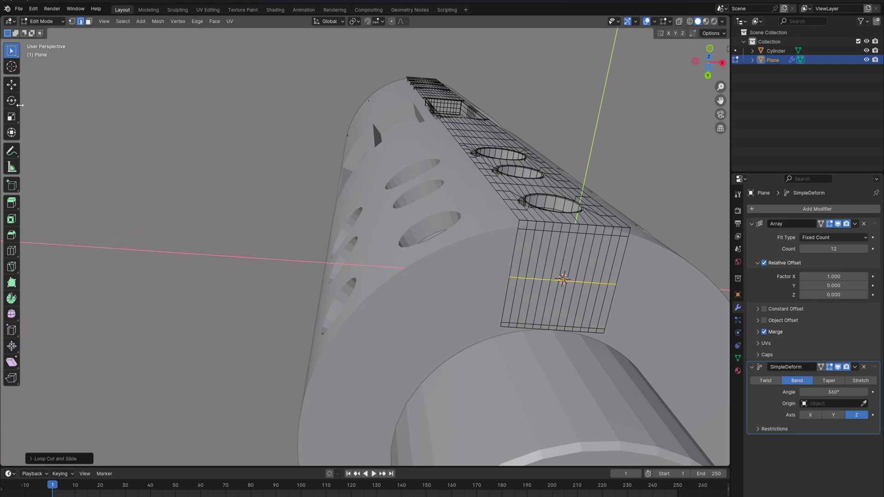
key("a")
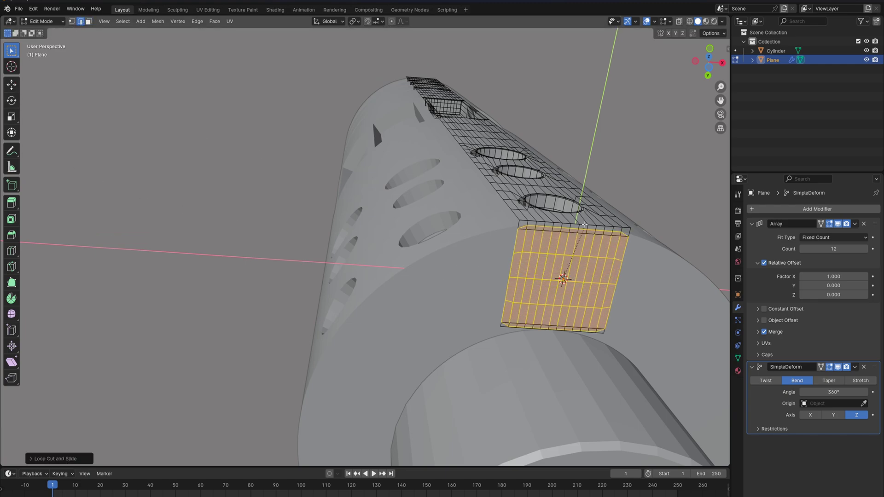
key("s")
middle_click_drag(560, 287, 516, 264)
scroll(444, 216, "up", 5)
middle_click_drag(444, 215, 392, 223, "shift")
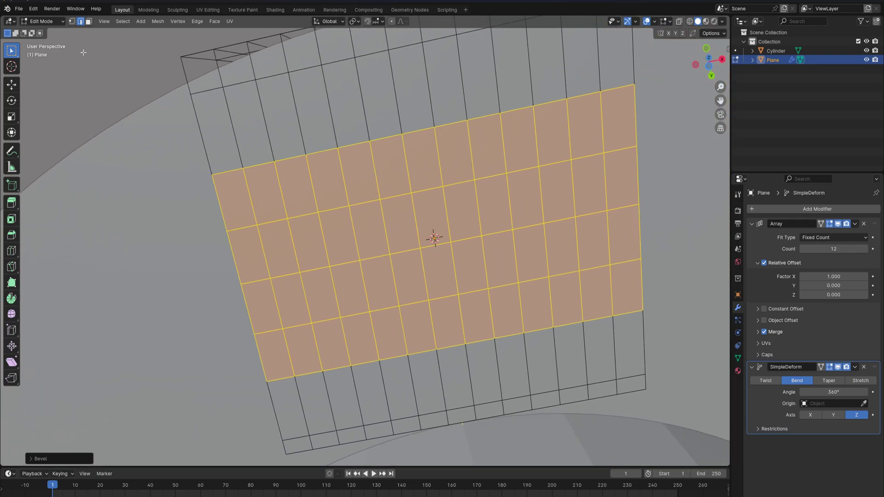
- Select a block of faces five wide and three high on the end face and reshape it with the Circle operation
left_click(89, 22)
left_click_drag(444, 281, 511, 304)
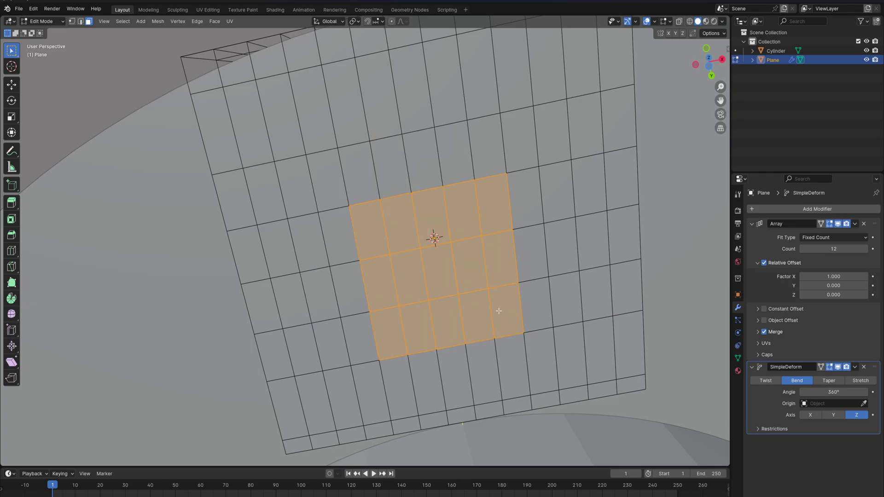
scroll(511, 305, "down", 5)
scroll(384, 200, "up", 2)
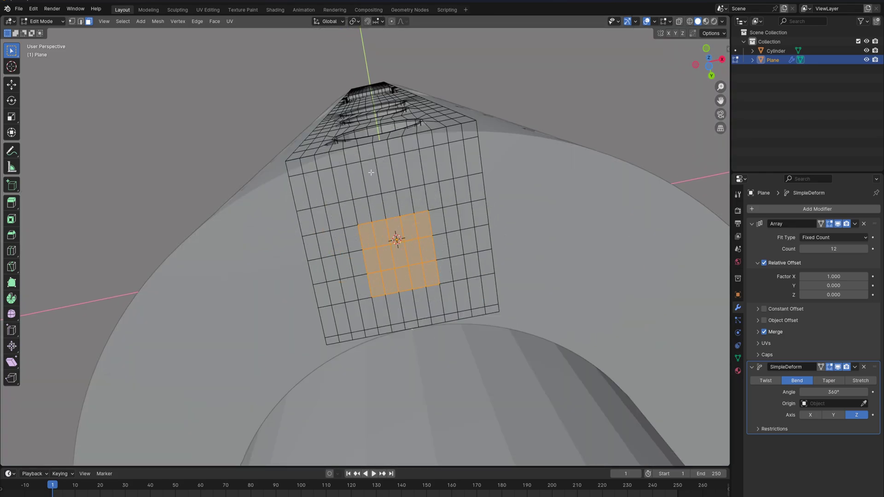
left_click_drag(384, 195, 416, 226)
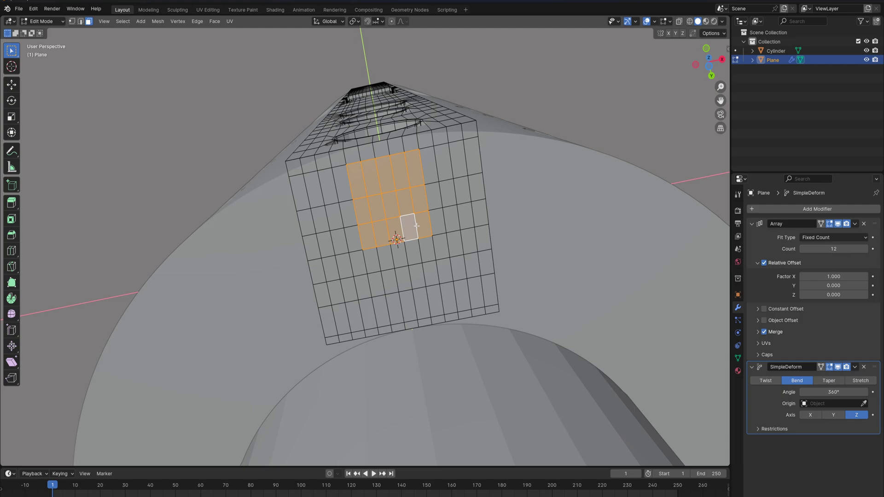
right_click(385, 183)
mouse_move(384, 182)
left_click(421, 179)
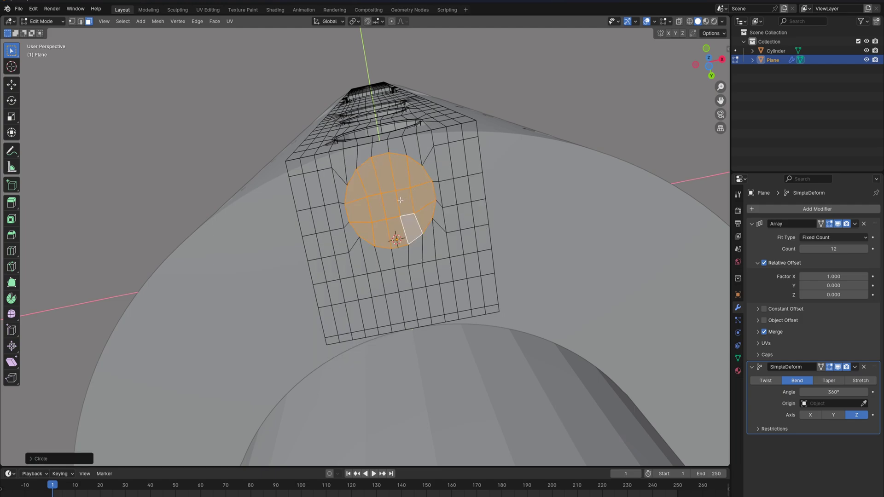
- Inset the circular faces on the end face slightly and extrude them inward to form a round recess
key("super")
left_click(398, 185)
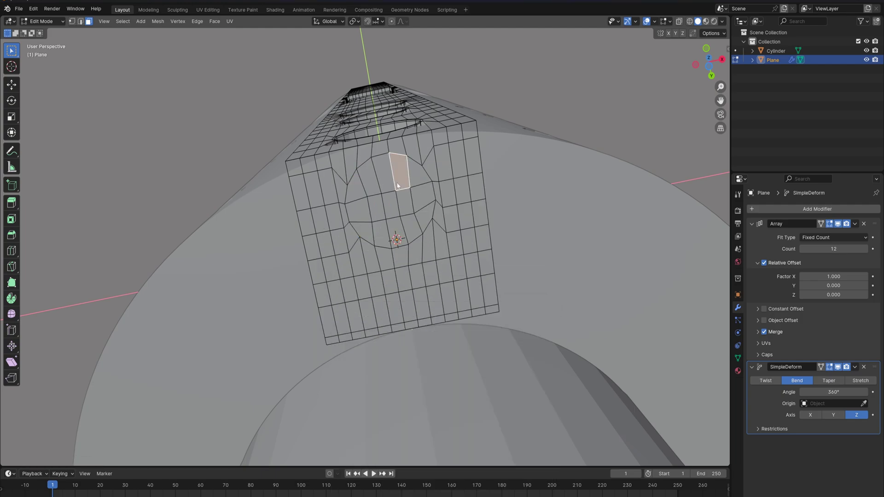
key("ctrl+z")
key("i")
left_click(398, 189)
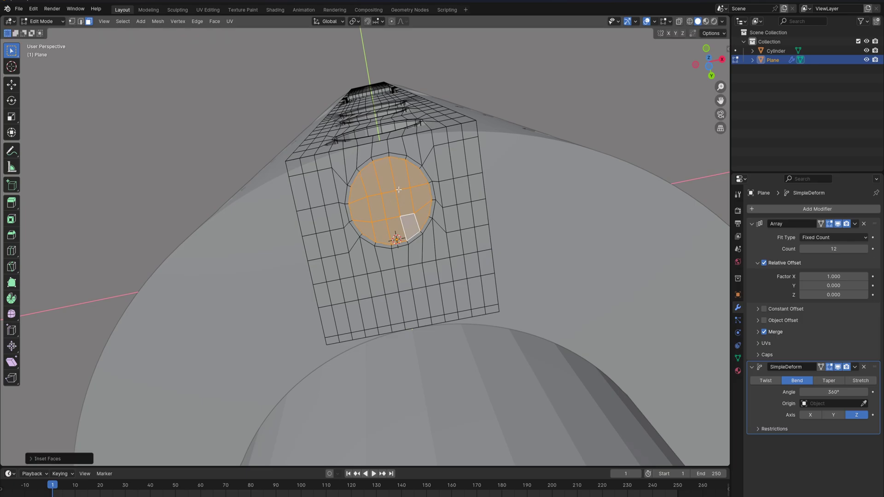
key("e")
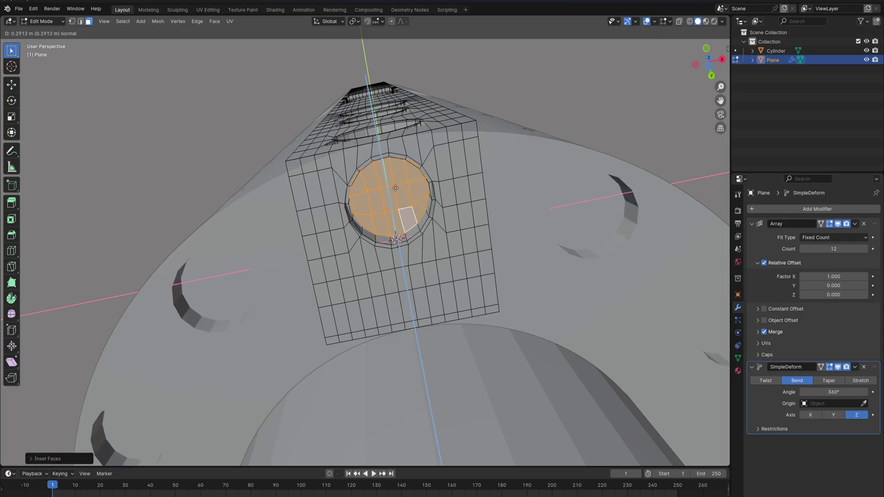
left_click(389, 213)
scroll(388, 213, "up", 4)
scroll(389, 213, "up", 1)
scroll(389, 214, "down", 1)
middle_click_drag(389, 215, 391, 223, "shift")
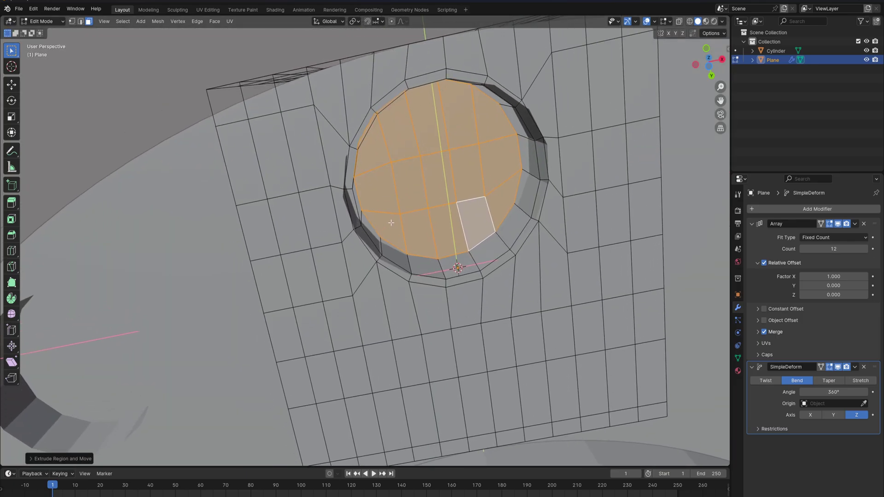
- Add loop cuts near the inner and outer ends of the round recess's wall and on its surrounding inset ring
key("ctrl+r")
left_click(382, 242)
left_click(382, 243)
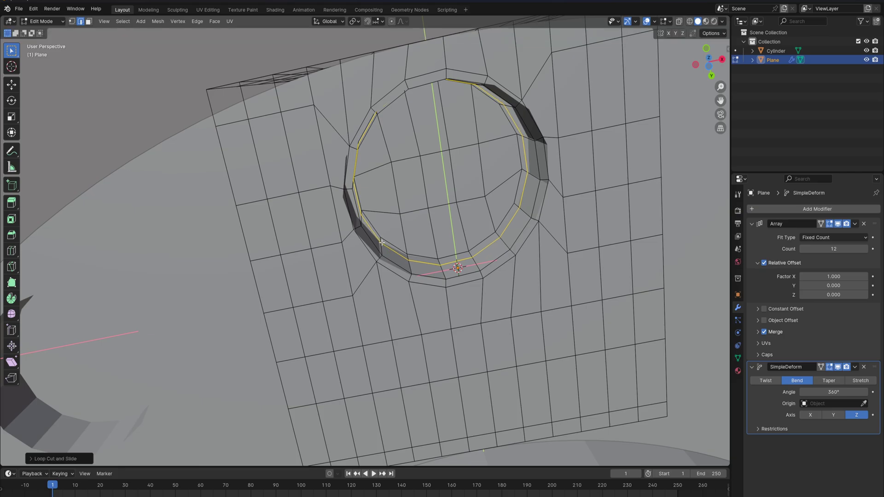
left_click(378, 246, "alt")
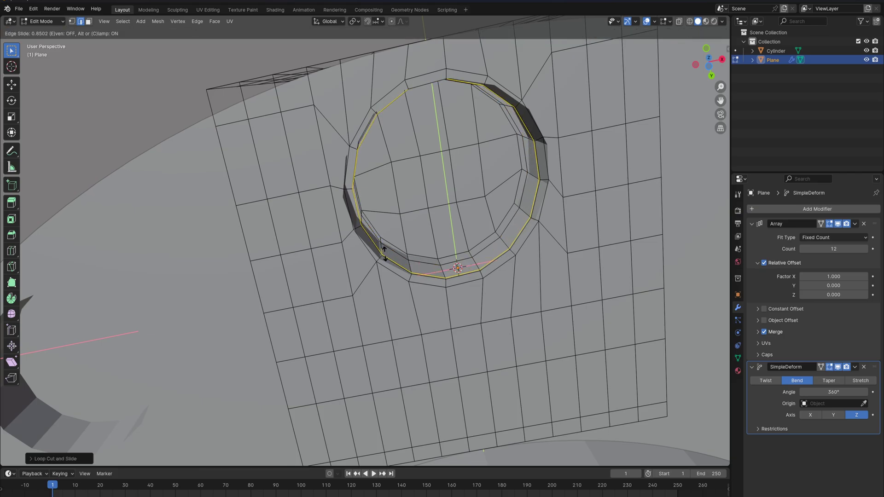
left_click(353, 153, "alt")
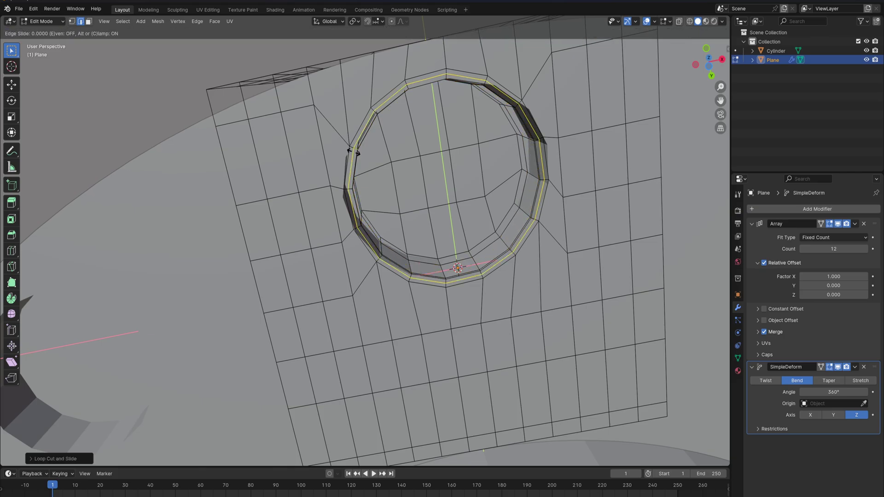
- Delete the faces at the bottom of the round recess to open it into a hole
scroll(365, 150, "down", 13)
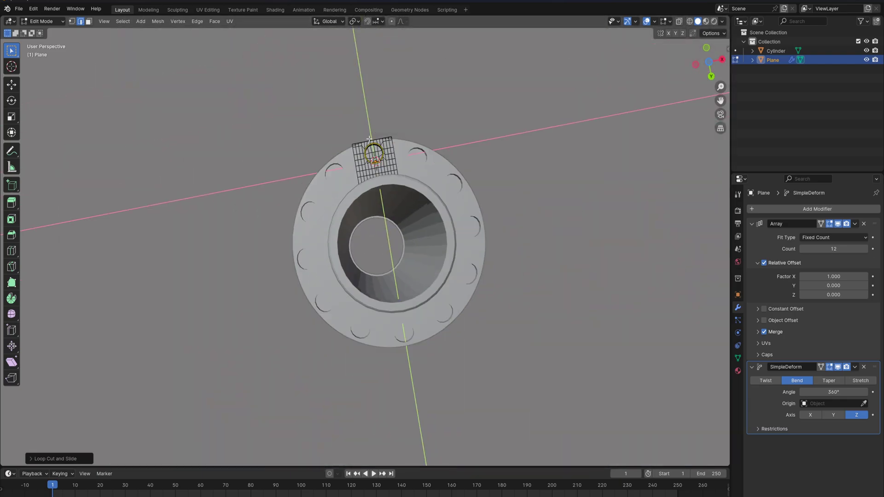
middle_click_drag(367, 130, 376, 177)
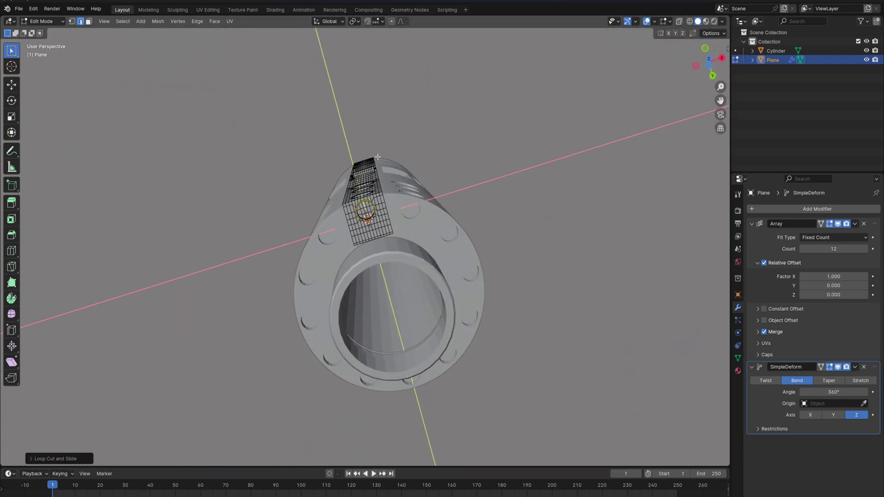
scroll(374, 198, "up", 4)
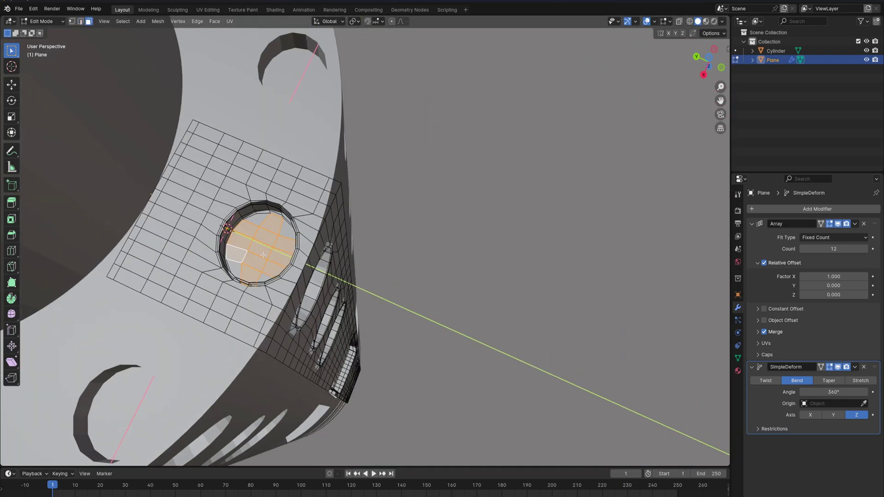
middle_click_drag(263, 255, 285, 241)
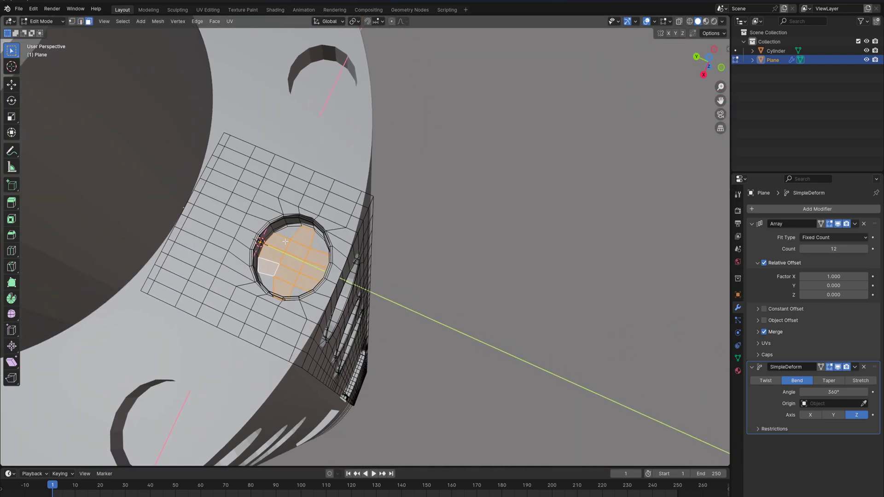
key("x")
left_click(268, 279)
- Apply the tower's Array and SimpleDeform modifiers in Object Mode
scroll(269, 279, "down", 7)
middle_click_drag(346, 286, 308, 257)
middle_click_drag(403, 264, 449, 256, "shift")
scroll(448, 256, "up", 4)
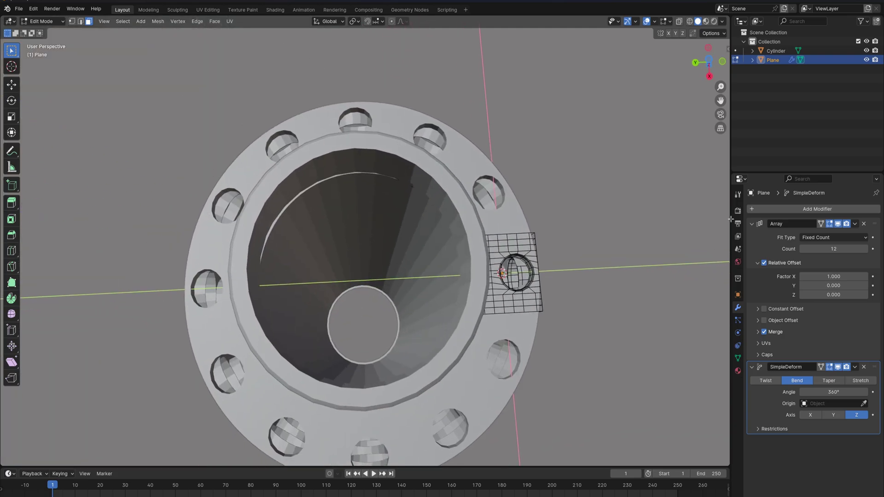
left_click(853, 224)
key("Tab")
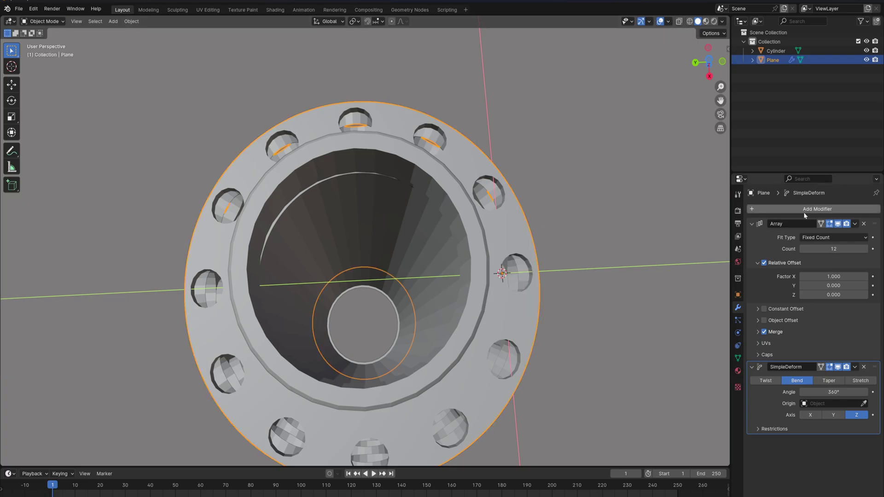
left_click(853, 224)
left_click(828, 234)
left_click(854, 224)
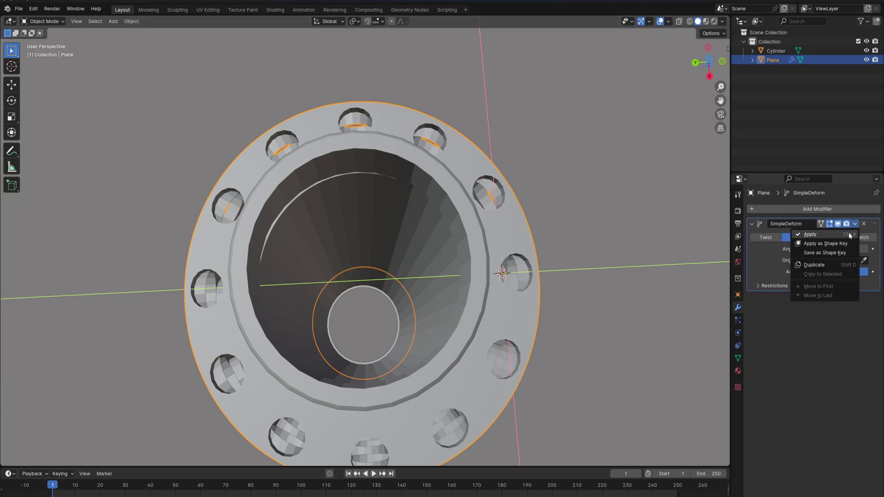
left_click(828, 234)
- Add a Subdivision modifier to the tower and set its viewport levels to 2
middle_click_drag(507, 216, 477, 206)
left_click(817, 208)
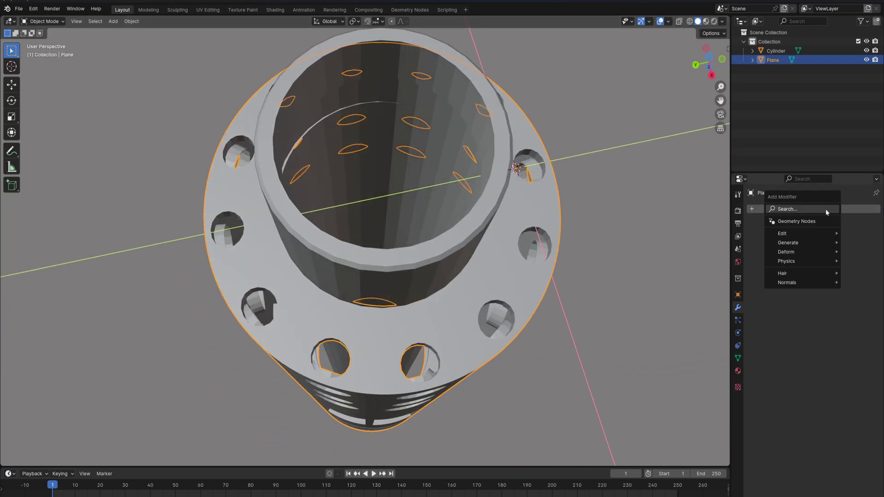
type("s")
left_click(813, 227)
middle_click_drag(499, 232, 499, 205, "shift")
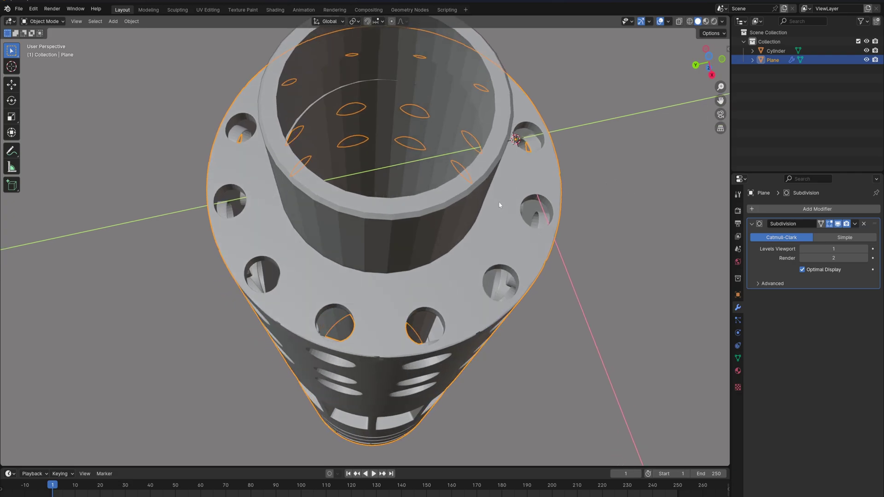
left_click(843, 248)
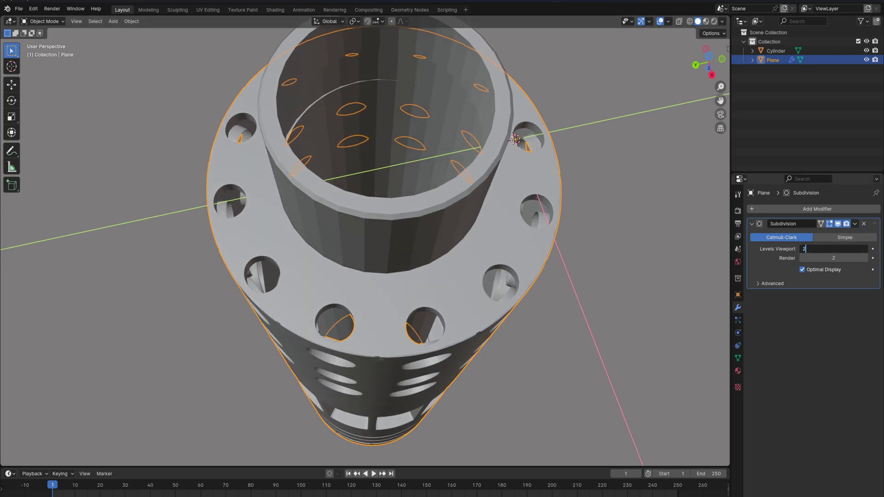
- Add a loop cut with 16 cuts around the wall of the inner cylinder in Edit Mode
middle_click_drag(668, 258, 324, 307)
left_click(344, 157)
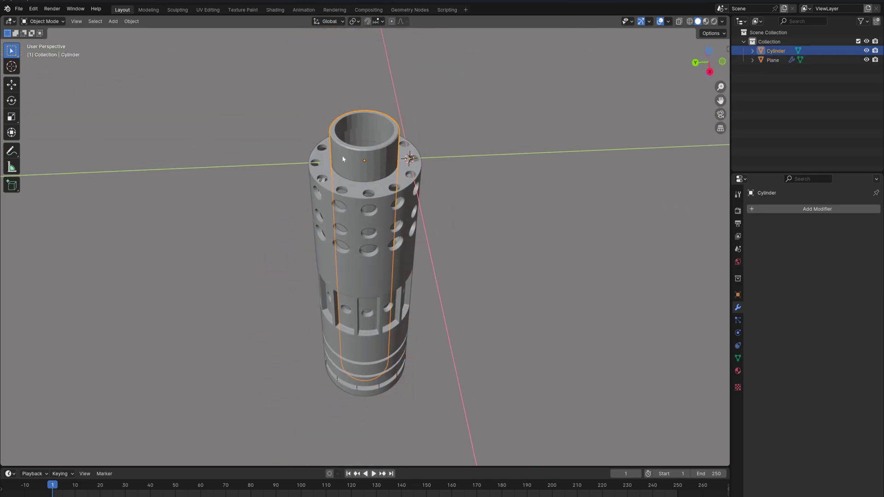
key("Tab")
scroll(354, 198, "up", 3)
middle_click_drag(357, 209, 364, 193)
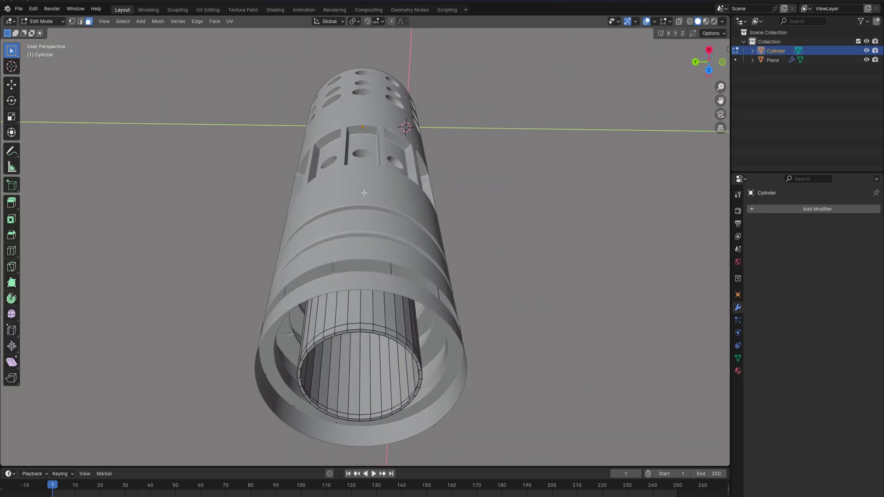
left_click(360, 299)
right_click(361, 299)
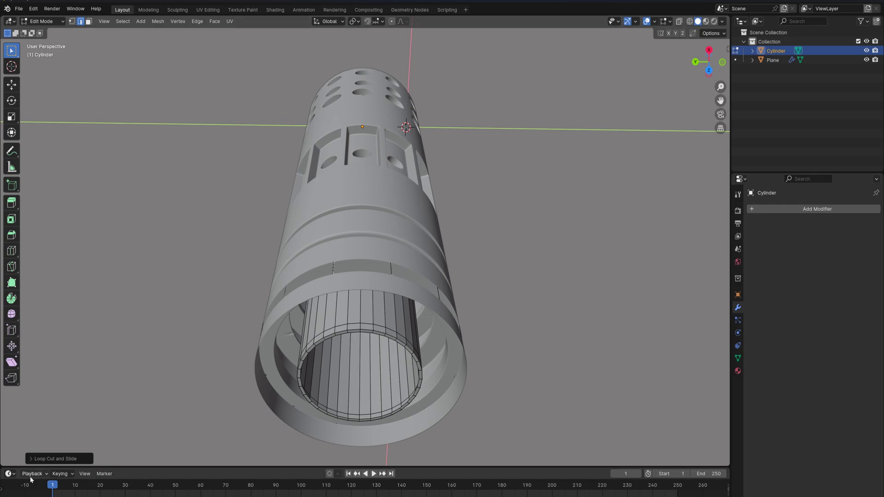
left_click(51, 458)
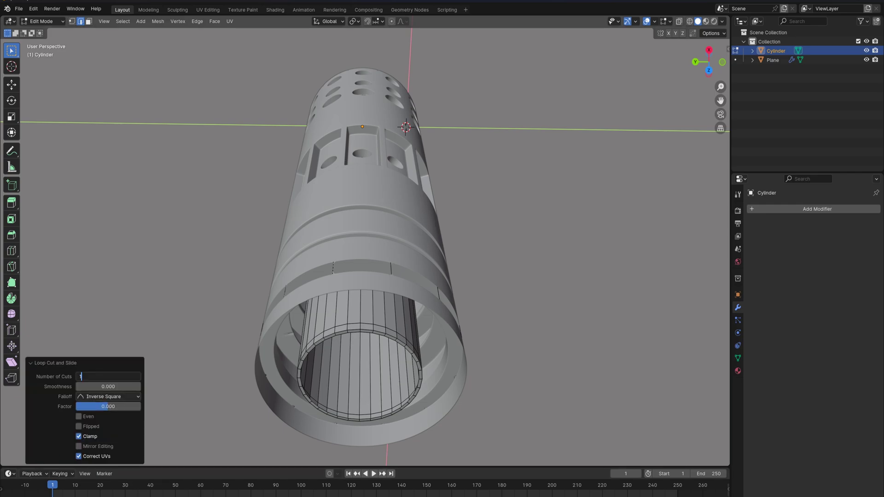
type("16")
key("Return")
scroll(331, 231, "down", 1)
middle_click_drag(359, 184, 369, 282)
scroll(370, 282, "up", 1)
middle_click_drag(391, 237, 386, 294, "shift")
scroll(386, 294, "up", 2)
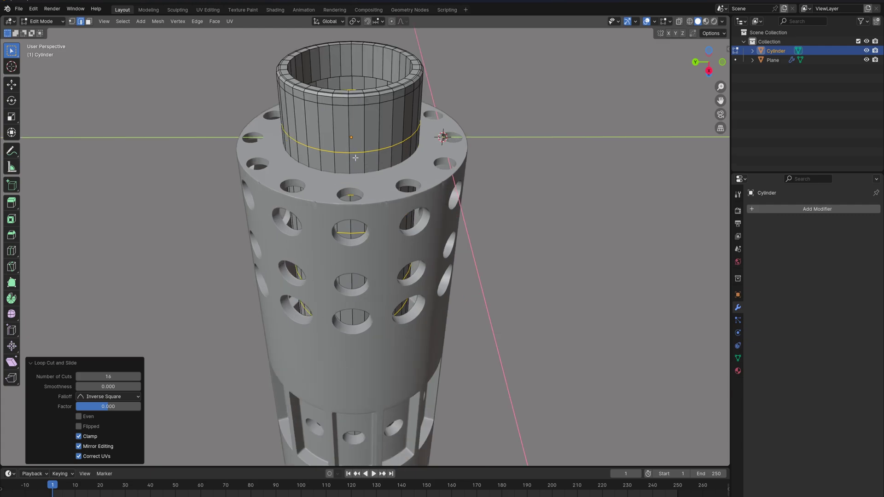
- Add two loop cuts around the inner cylinder just above the perforated end face, moving the lower one along the Z axis
key("ctrl+r")
left_click(354, 145)
left_click(354, 136)
left_click(340, 168)
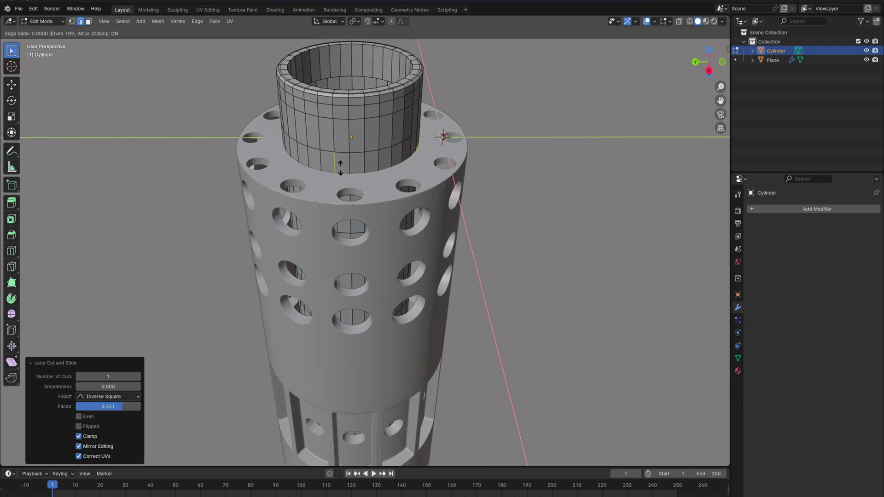
right_click(342, 166)
key("g")
key("z")
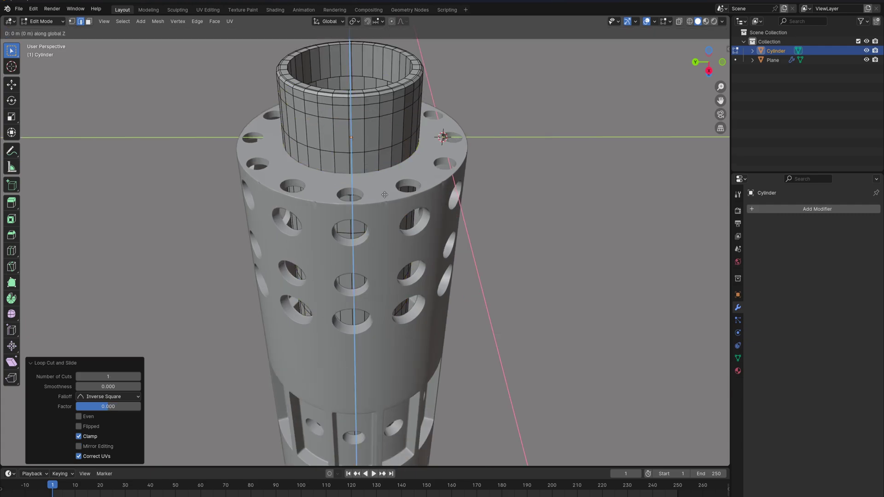
left_click(384, 190)
- Extrude the ring of faces just above the perforated end face inward along normals by about 0.087 m to form a groove
scroll(381, 189, "up", 2)
middle_click_drag(364, 156, 372, 176, "shift")
key("3")
left_click(341, 153)
left_click(311, 151, "alt")
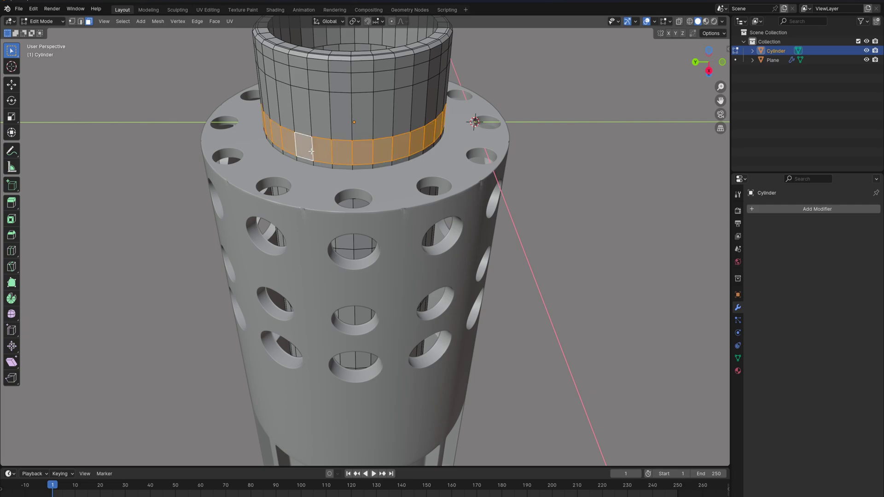
right_click(322, 144)
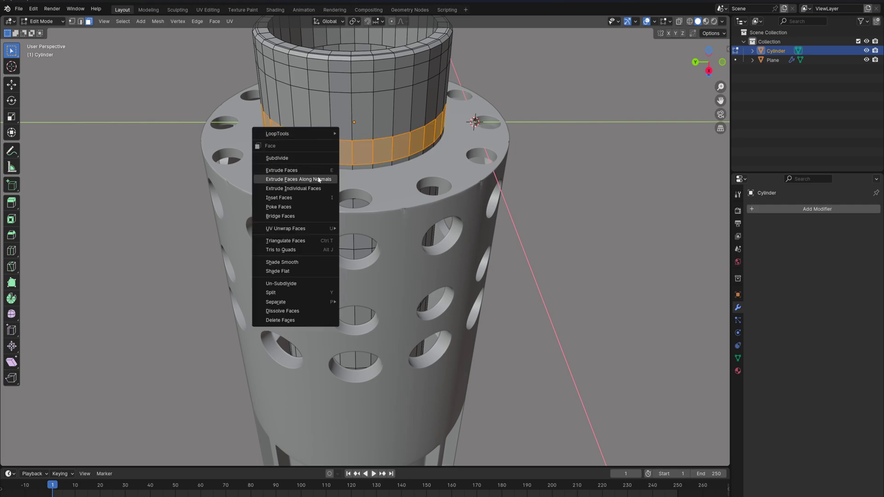
left_click(302, 177)
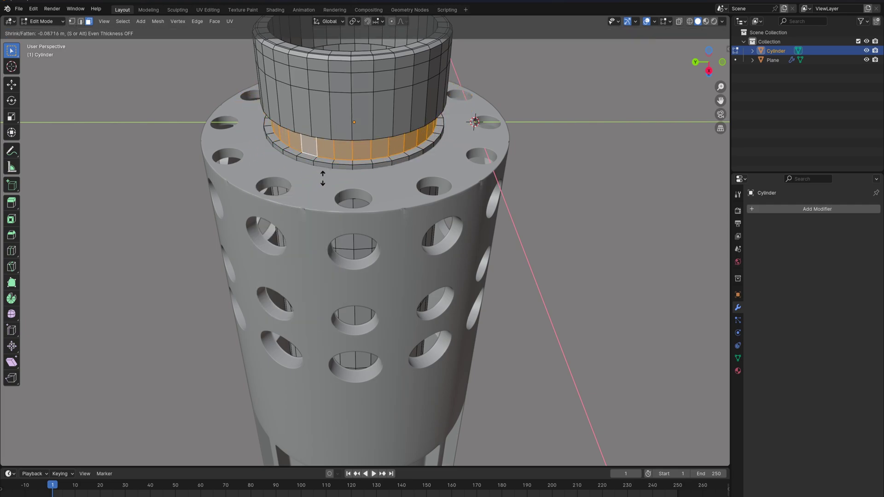
left_click(321, 179)
- Add loop cuts on the groove's lower ledge and on the outer wall just below it
scroll(332, 141, "up", 3)
scroll(339, 194, "down", 3)
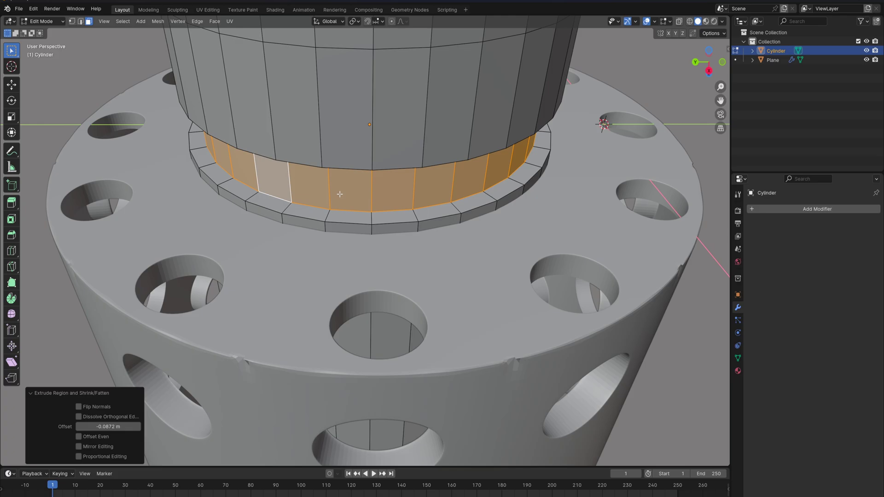
key("ctrl+r")
left_click(325, 219)
left_click(327, 224)
key("ctrl+r")
left_click(326, 226)
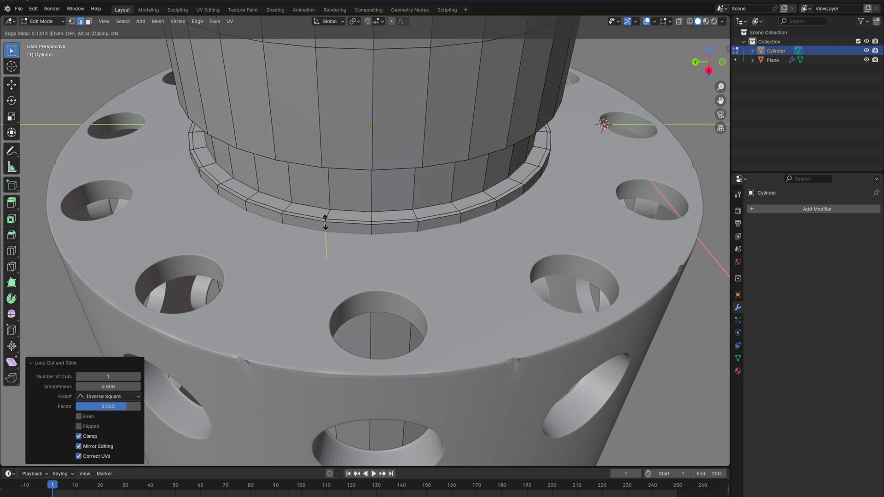
left_click(319, 196)
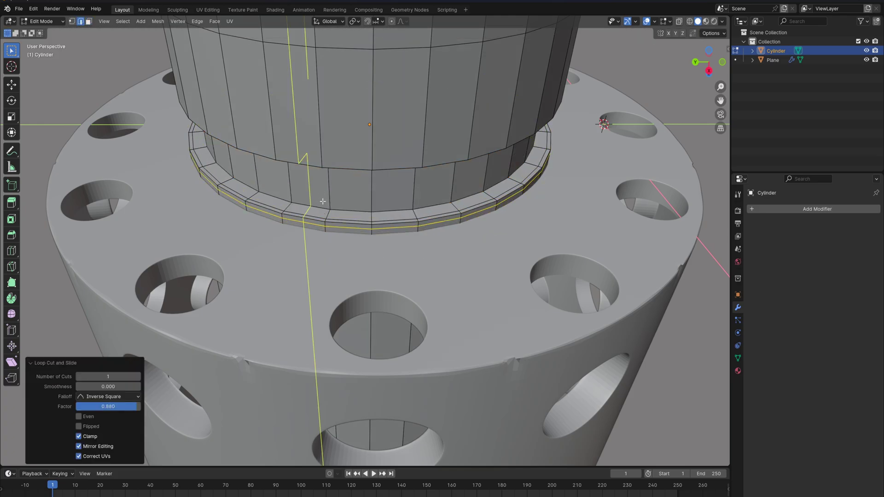
key("ctrl+r")
right_click(330, 192)
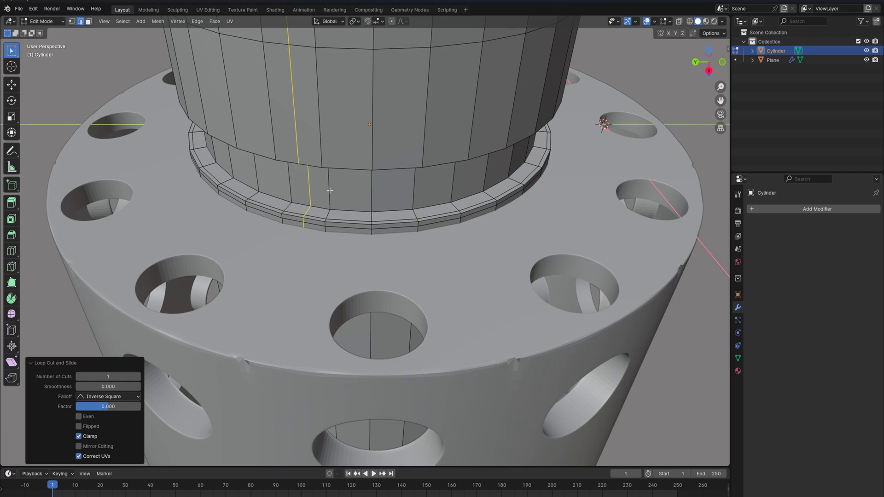
key("ctrl+z")
right_click(330, 191)
- Add supporting loop cuts on the groove's inner wall close to its lower and upper edges
left_click(342, 186)
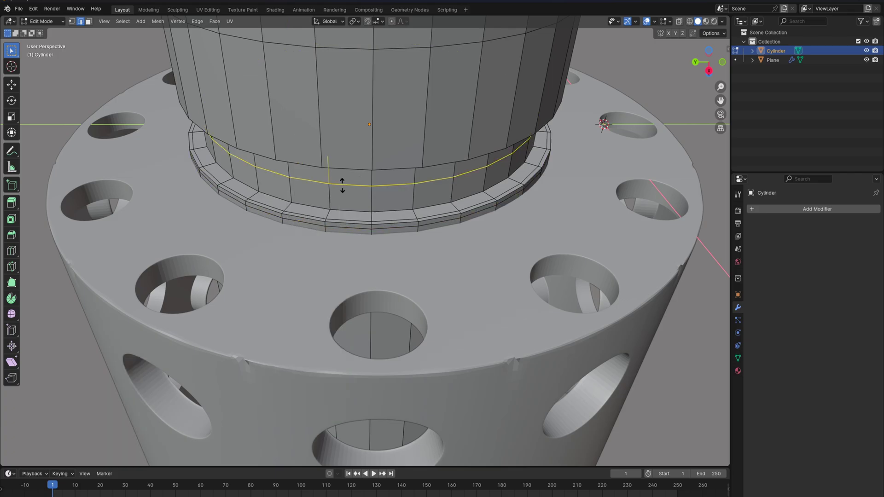
left_click(340, 209)
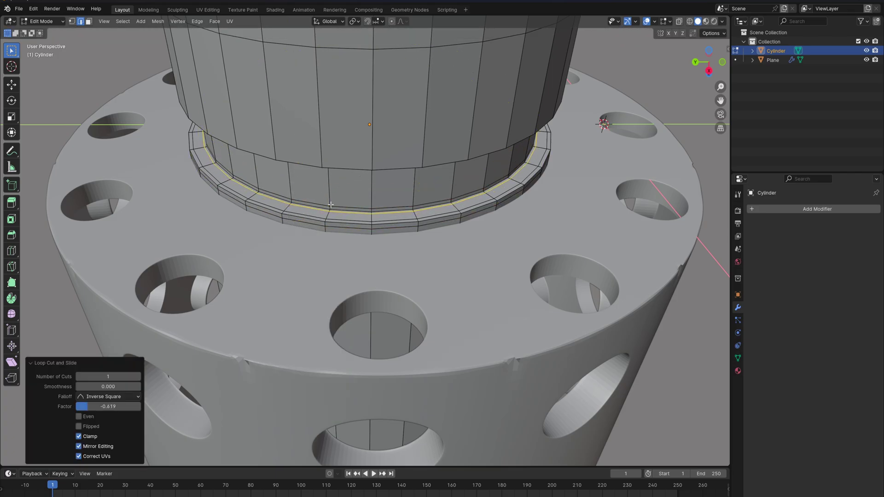
middle_click_drag(330, 213, 386, 276)
scroll(385, 276, "up", 2)
key("g")
key("g")
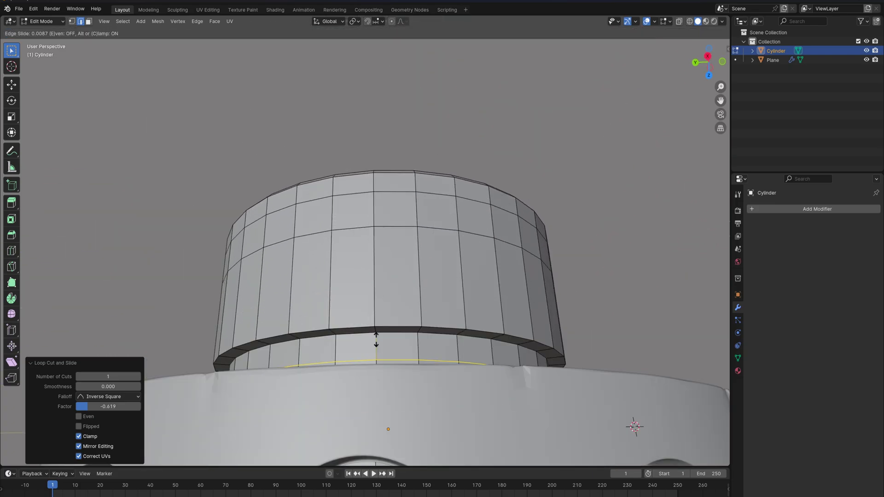
left_click(379, 320)
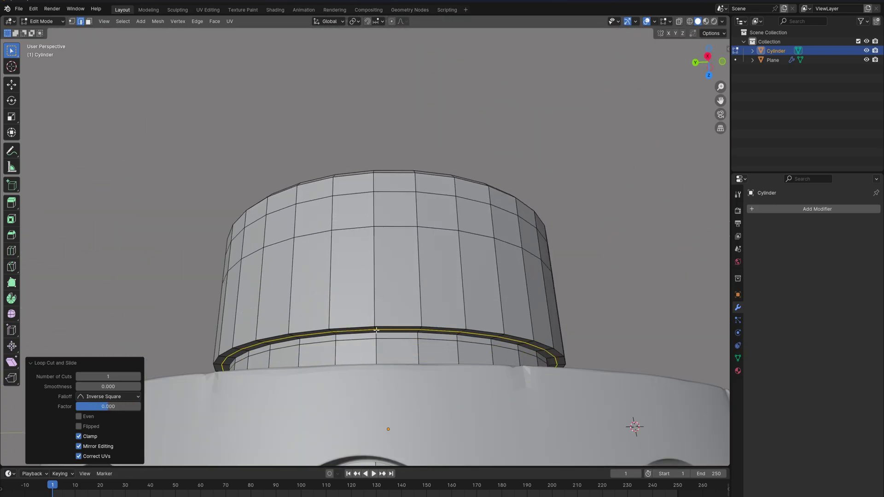
- Add supporting loop cuts on the groove's upper ledge, scaling one of them by about 1.019
key("s")
left_click(377, 329)
key("ctrl+r")
left_click(377, 329)
right_click(376, 329)
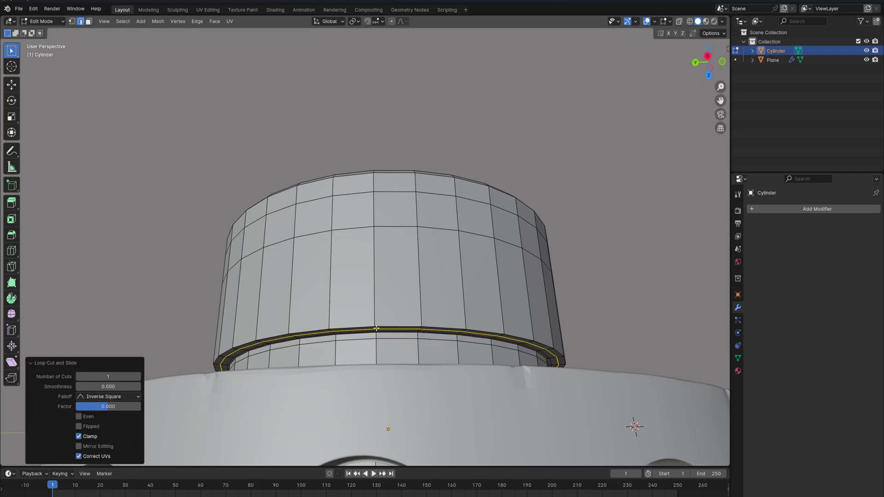
key("s")
left_click(381, 325)
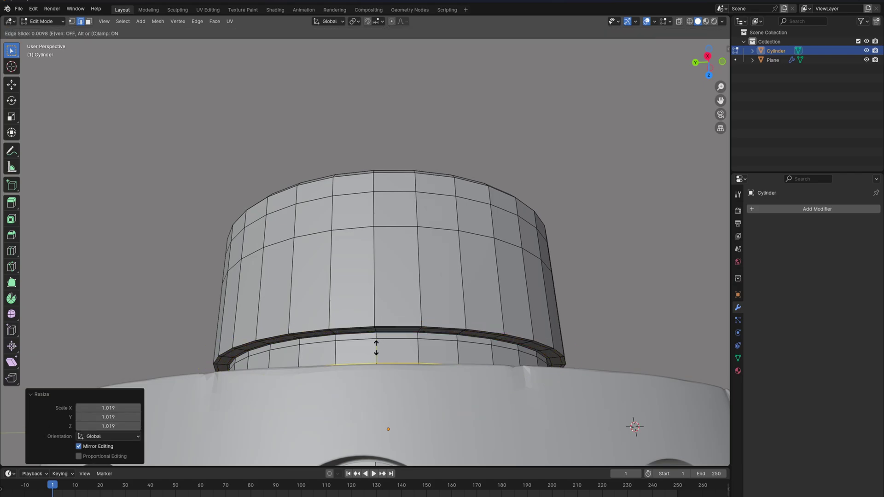
key("ctrl+z")
scroll(377, 352, "down", 6)
scroll(379, 356, "down", 5)
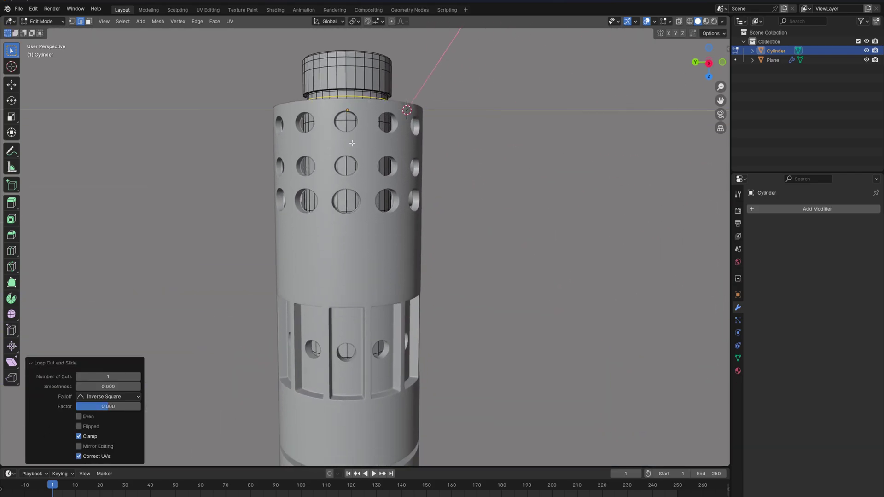
- Add a Subdivision modifier to the inner cylinder in Object Mode and set its viewport levels to 2
key("Tab")
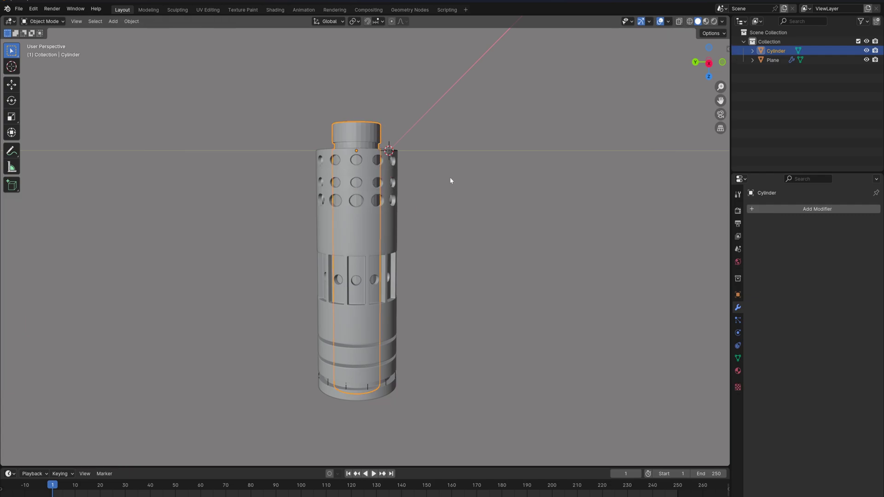
left_click(822, 208)
type("s")
key("Return")
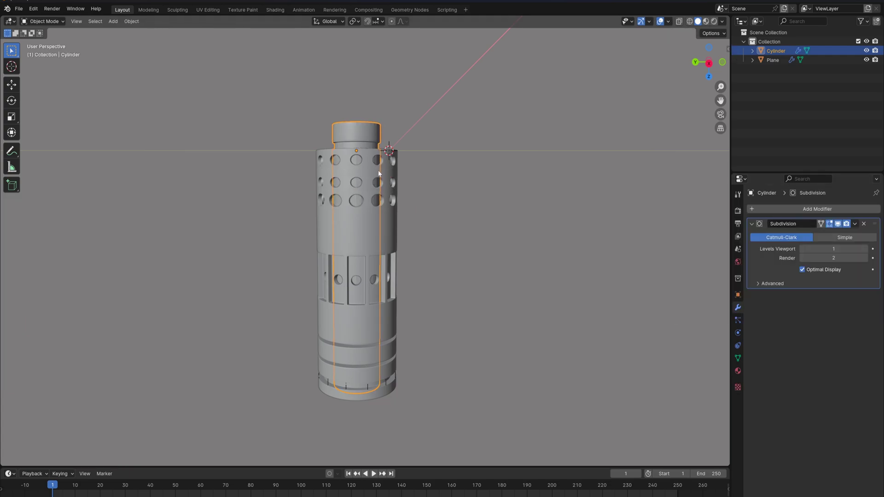
middle_click_drag(363, 198, 372, 168)
left_click(839, 249)
type("2")
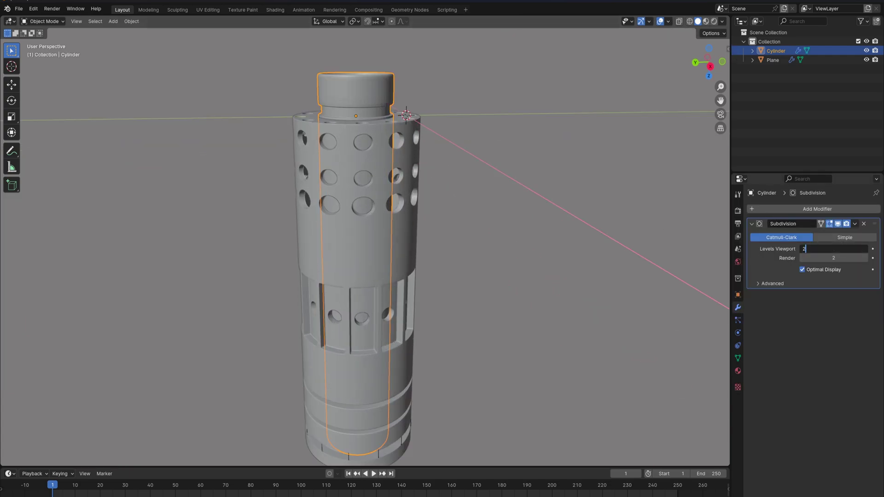
key("Return")
- Apply the Subdivision modifier on the inner cylinder
middle_click_drag(383, 109, 374, 83)
scroll(373, 92, "down", 1)
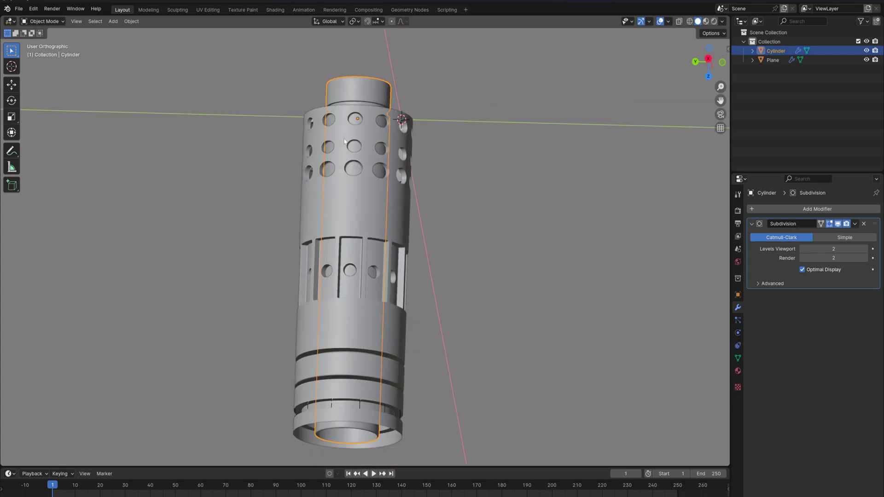
key("KP_1")
scroll(360, 178, "down", 2)
middle_click_drag(375, 133, 323, 185, "shift")
scroll(394, 180, "up", 3)
scroll(589, 215, "down", 2)
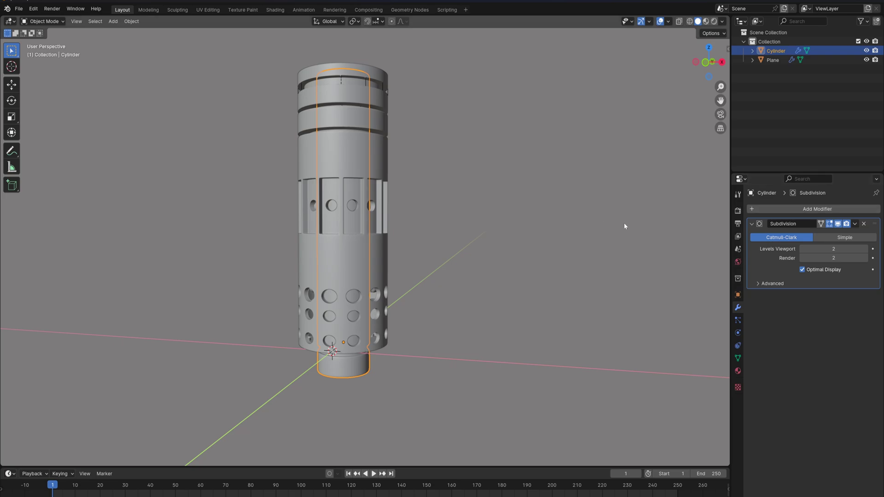
left_click(854, 224)
left_click(847, 235)
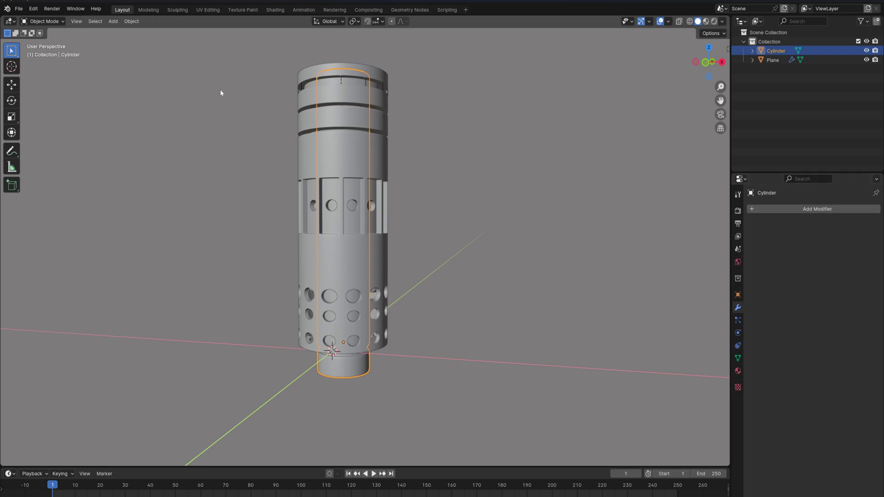
- Rotate all objects 90° about the global X axis
key("a")
key("r")
key("x")
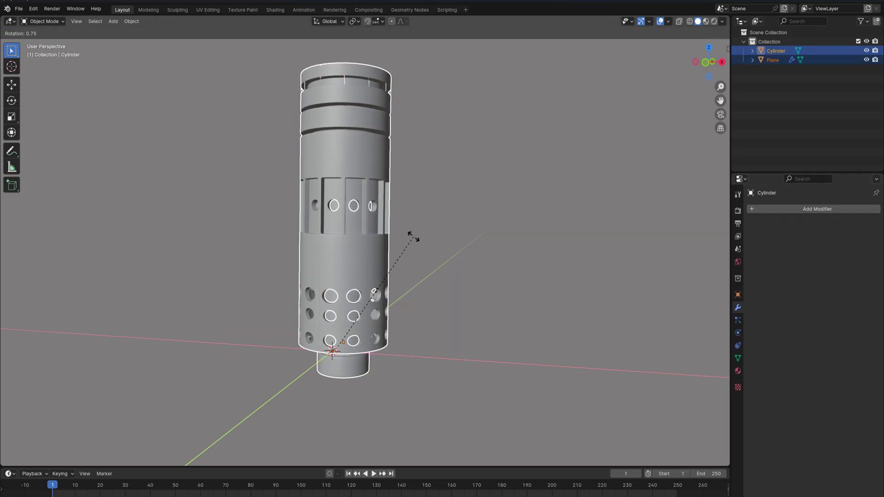
type("90")
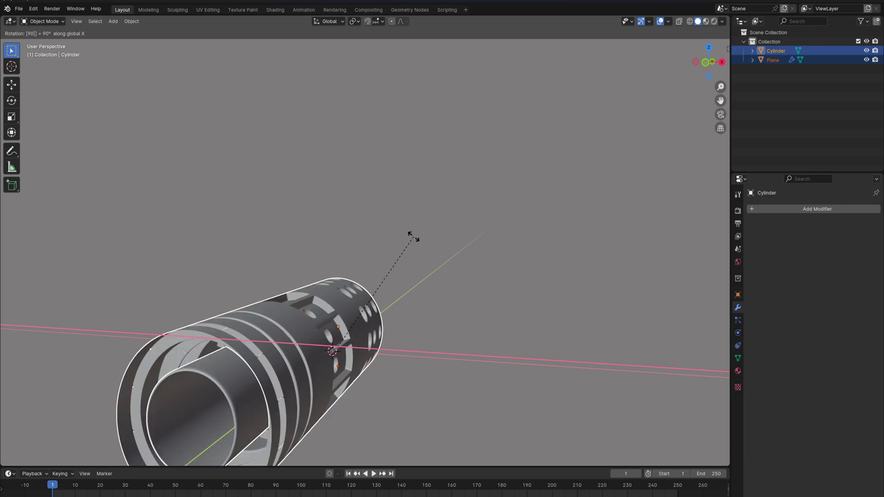
key("Return")
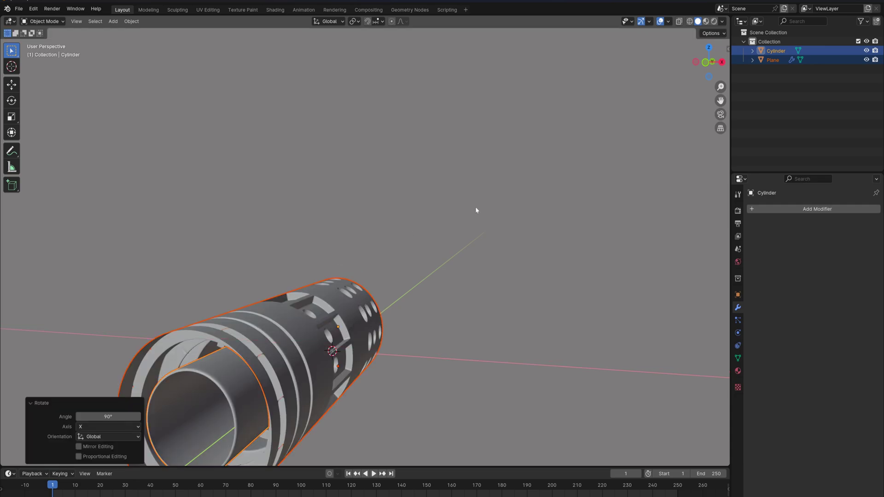
- Switch to Material Preview shading and give the perforated tower's material a reddish-brown base color
middle_click_drag(475, 209, 442, 193)
scroll(416, 260, "up", 3)
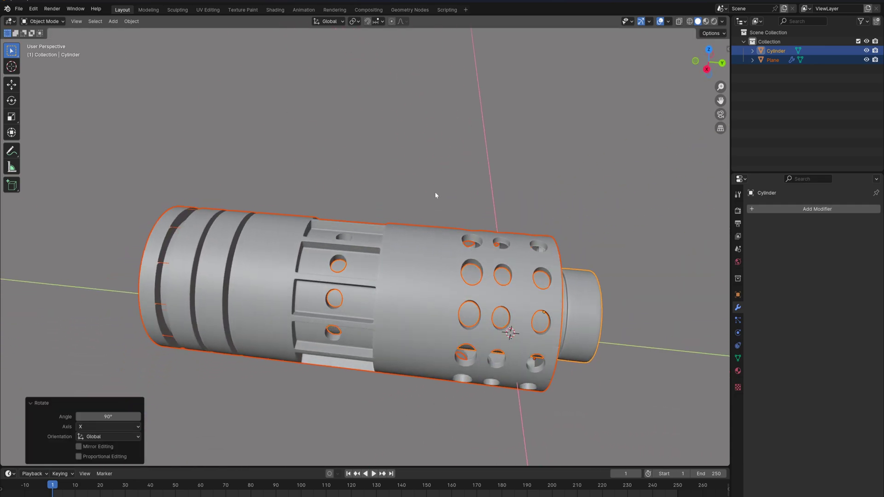
left_click(443, 192)
left_click(706, 21)
left_click(737, 371)
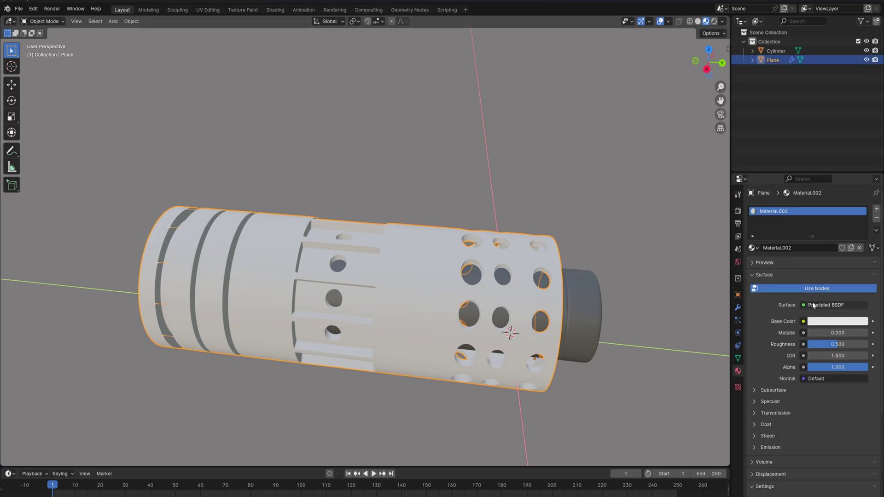
left_click_drag(815, 232, 809, 236)
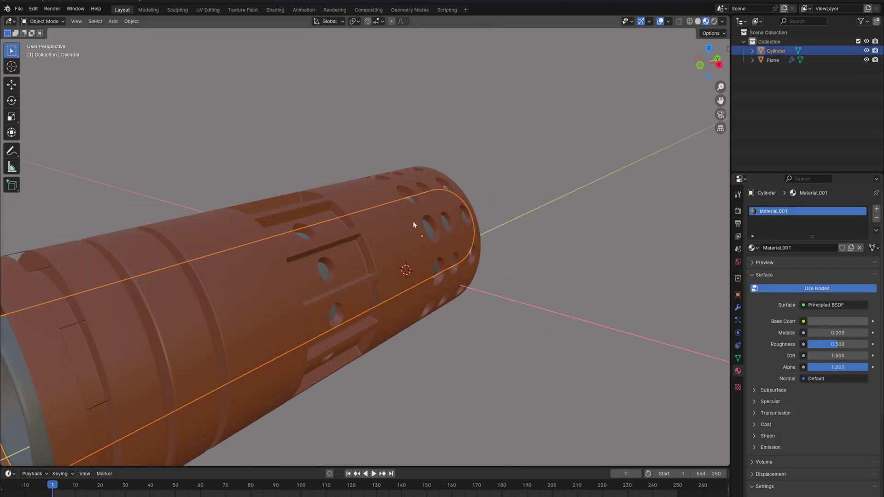
middle_click_drag(415, 225, 363, 177)
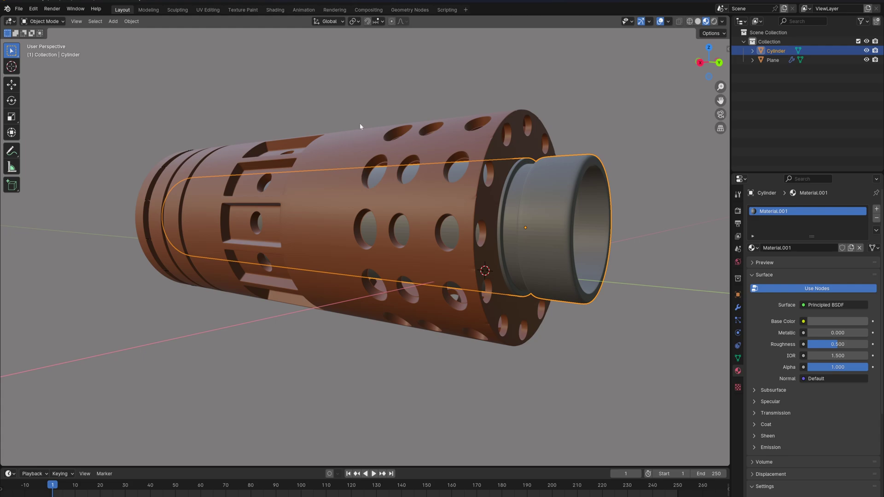